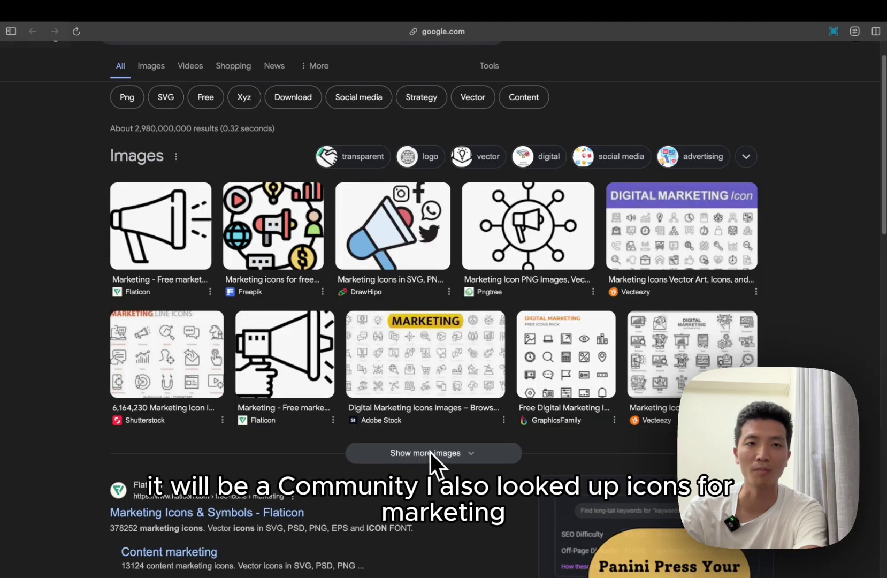
Step: Scroll the marketing icon results, then browse the 'icon for developer' image results
scroll(428, 446, "up", 1)
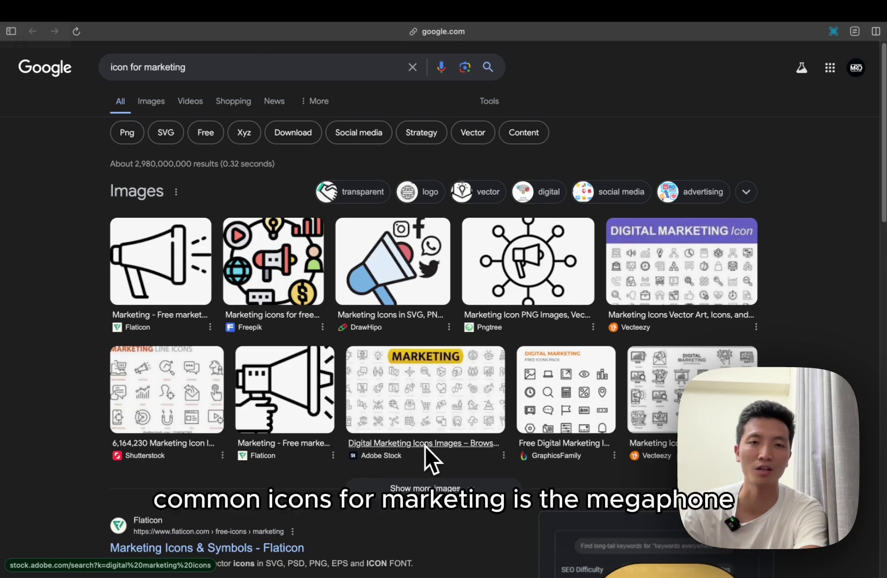
mouse_move(3, 230)
left_click(31, 230)
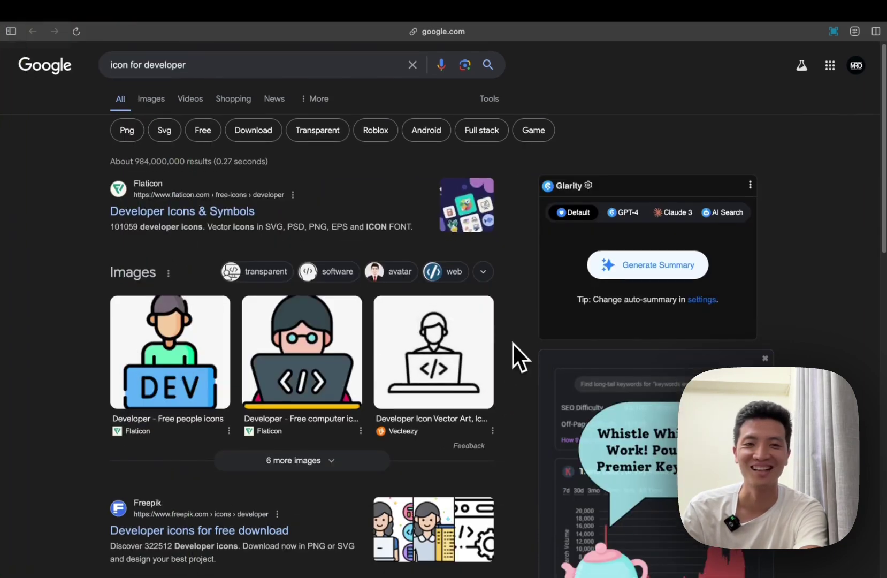
scroll(523, 332, "down", 1)
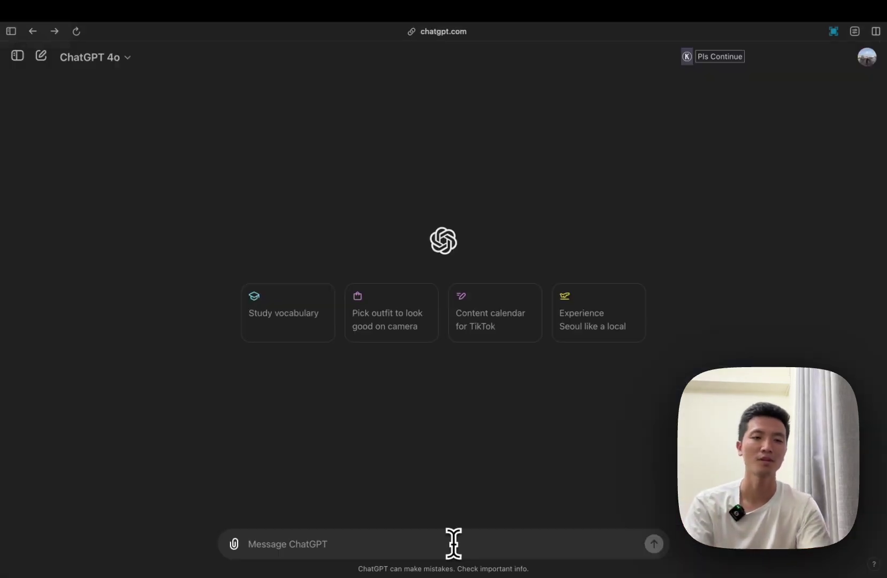
Step: Ask ChatGPT to draw a simple logo for the 'Marketing for dev' community
type("draw me")
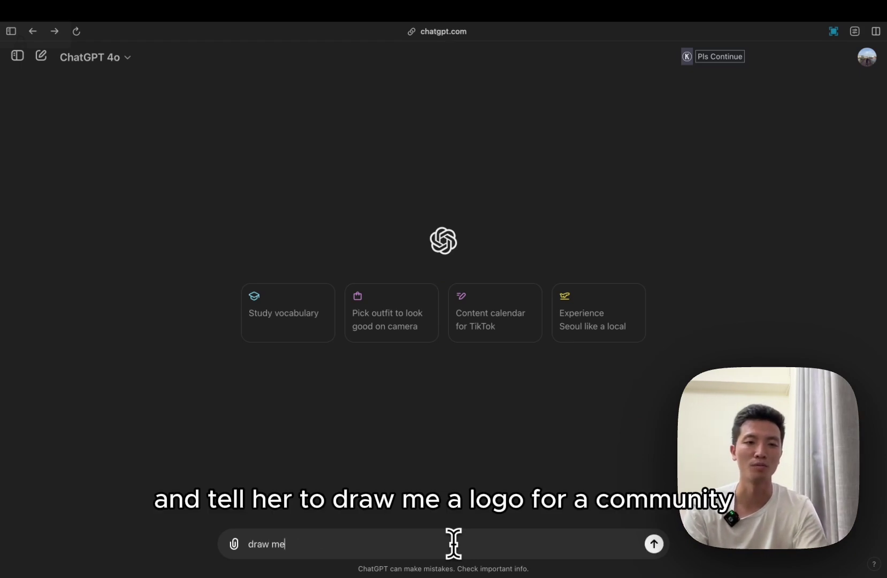
type(" a")
type(" logo for a")
type(" community ")
type("call \"")
type("Marketing for dev")
type("\" ")
type("pl")
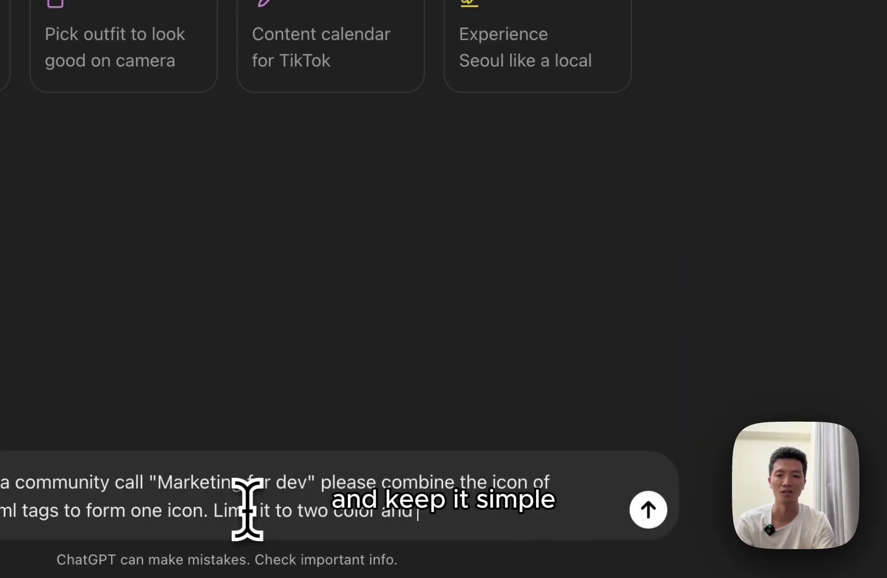
type("keep it simple")
key("BackSpace")
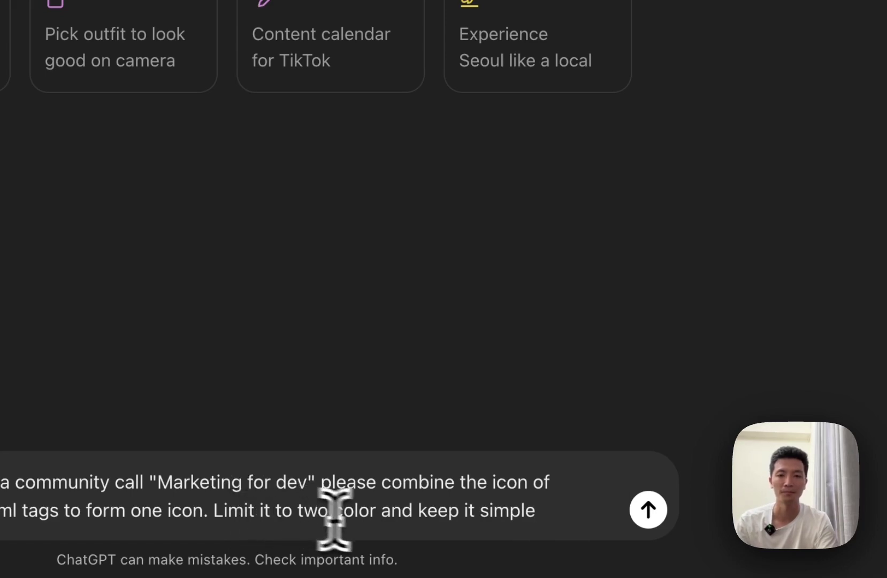
left_click(647, 509)
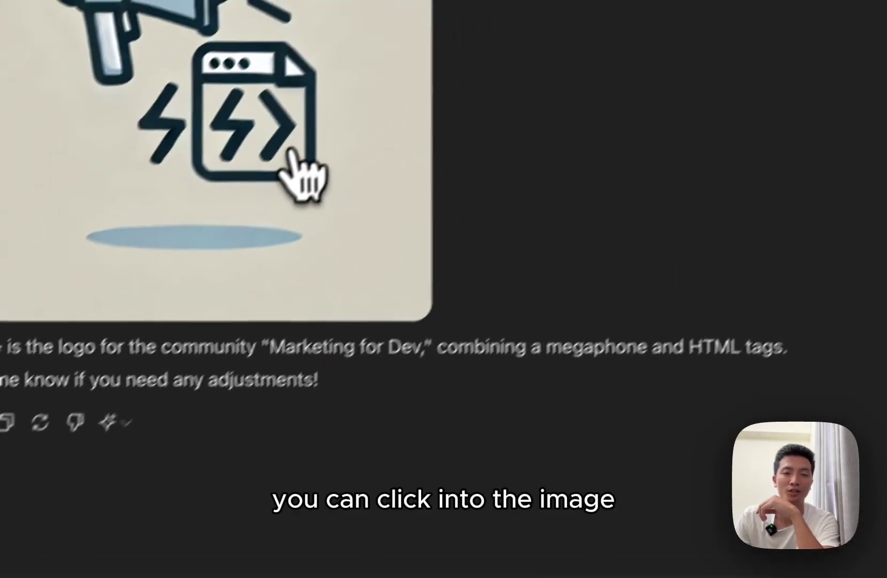
Step: Open the generated logo in the image editor and request a megaphone-only revision
left_click(302, 177)
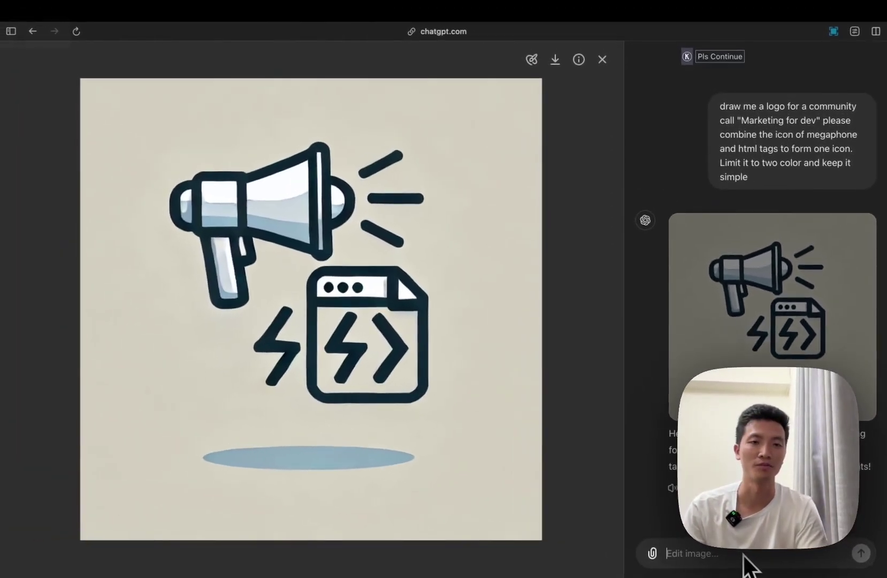
left_click(740, 554)
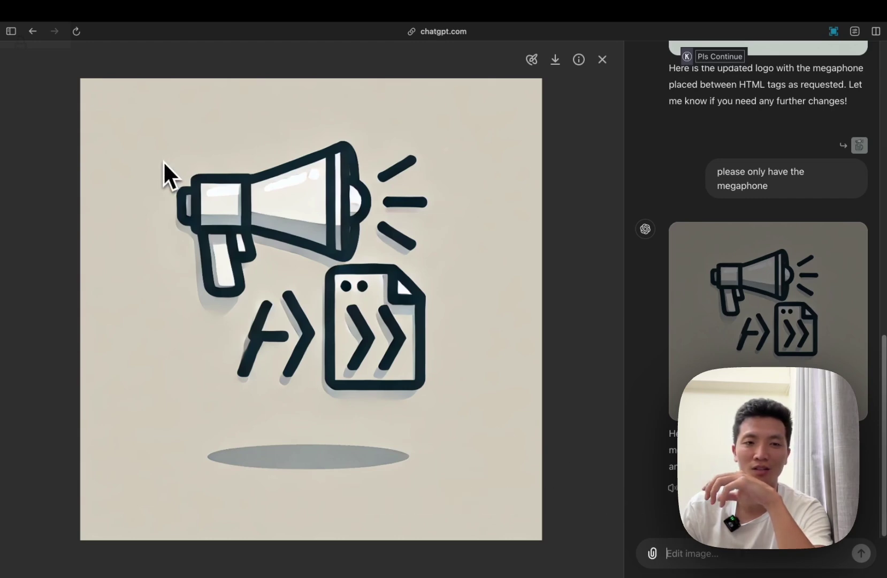
left_click_drag(176, 143, 688, 545)
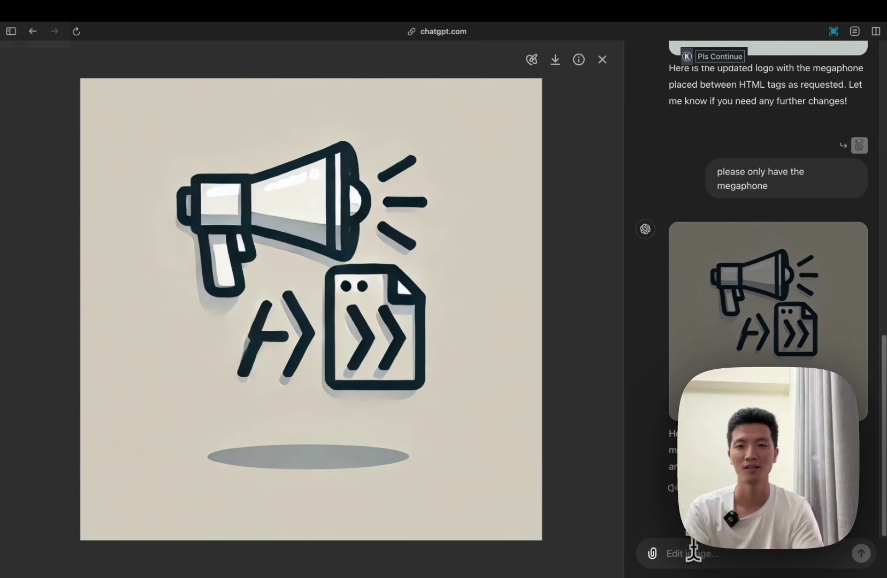
Step: Request 'have megaphone on a back of a laptop' and view the new logo full-size
type("have megaphone ")
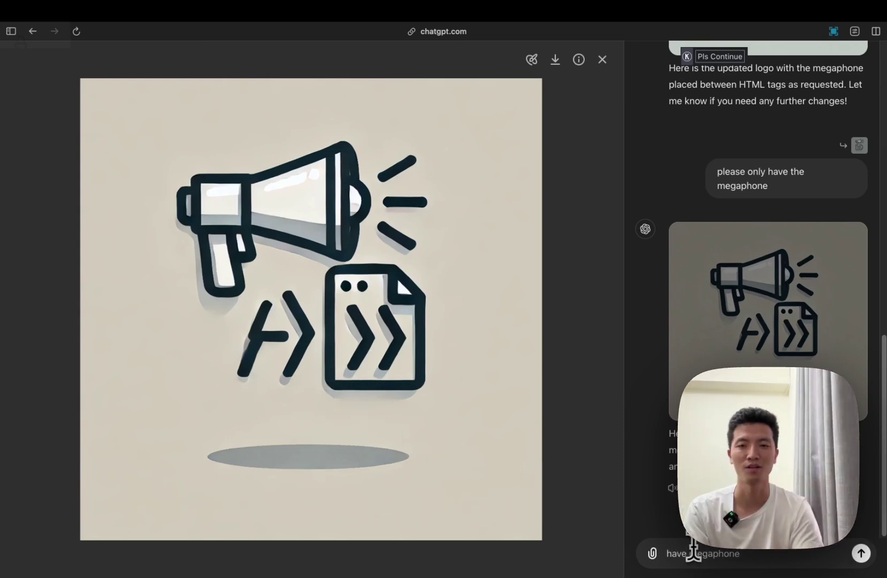
type("on a back of")
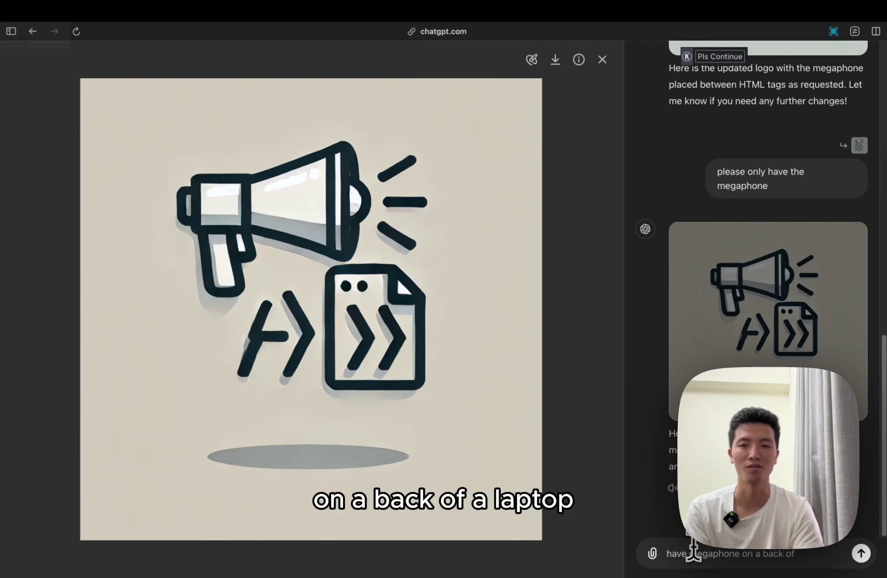
type(" a laptop")
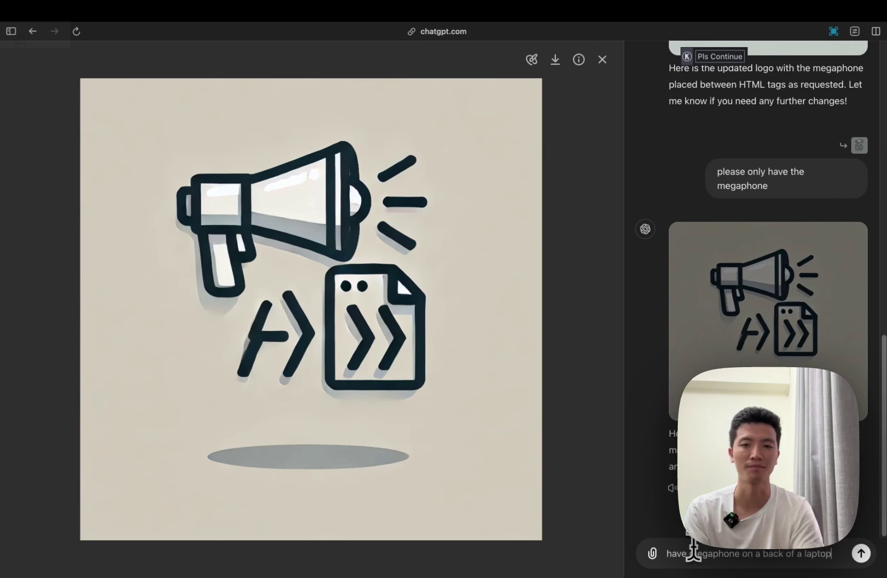
key("Return")
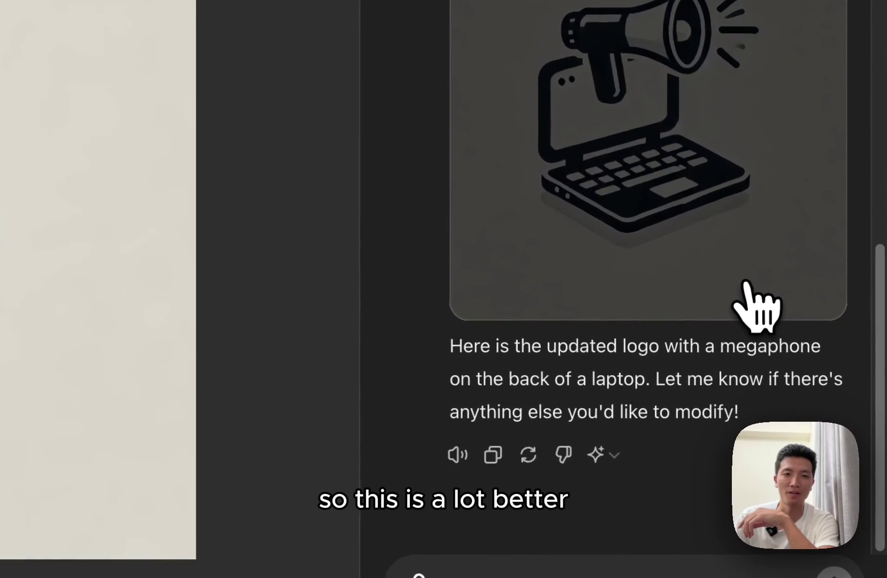
left_click(728, 312)
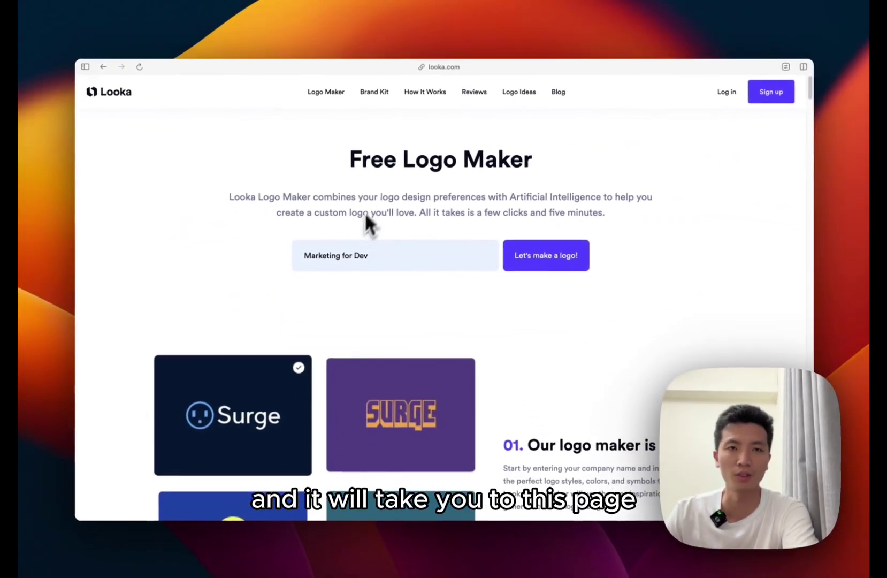
Step: Start a Looka logo for 'Marketing for Dev', choose Blue, and continue to symbol types
left_click(424, 251)
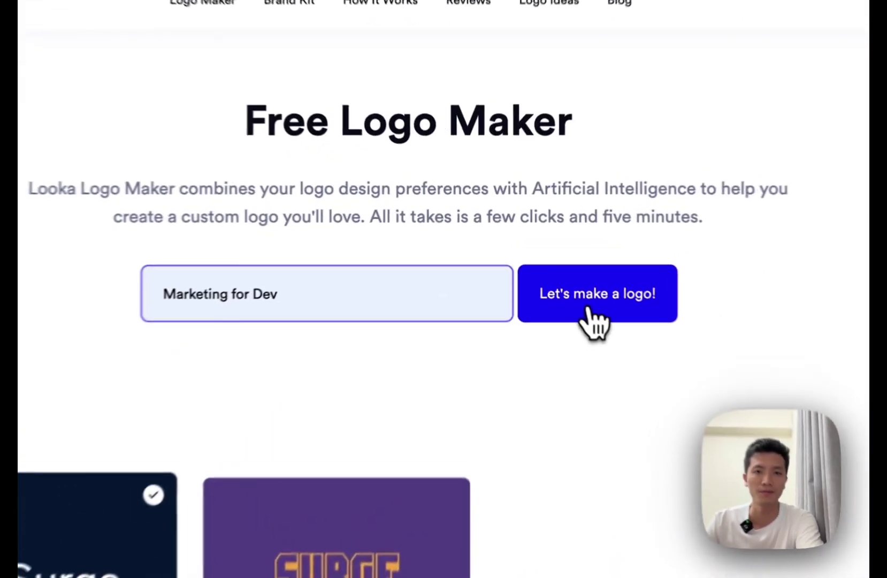
left_click(537, 259)
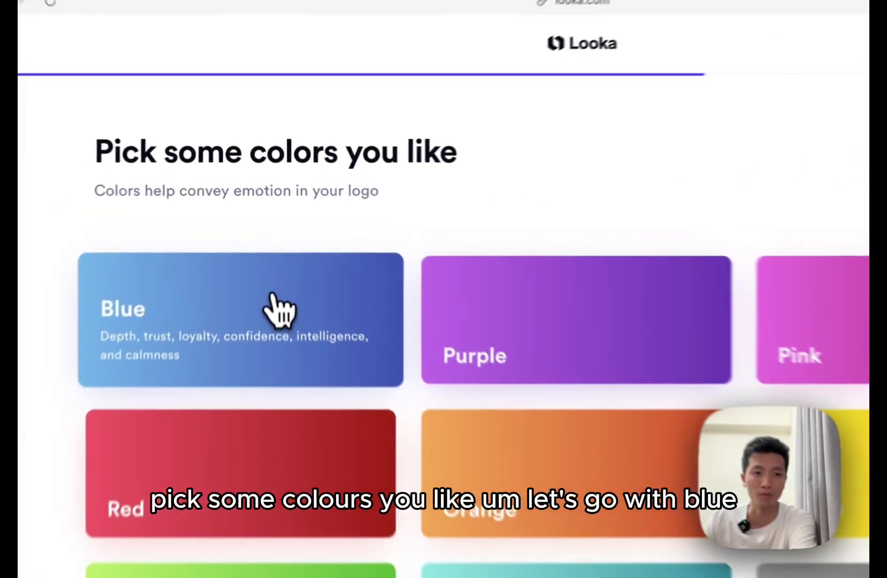
left_click(279, 309)
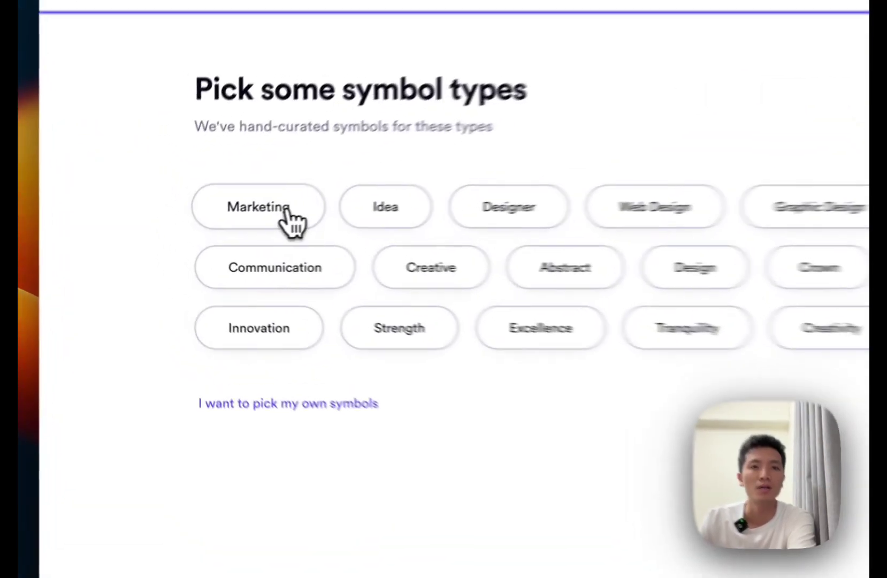
left_click(224, 235)
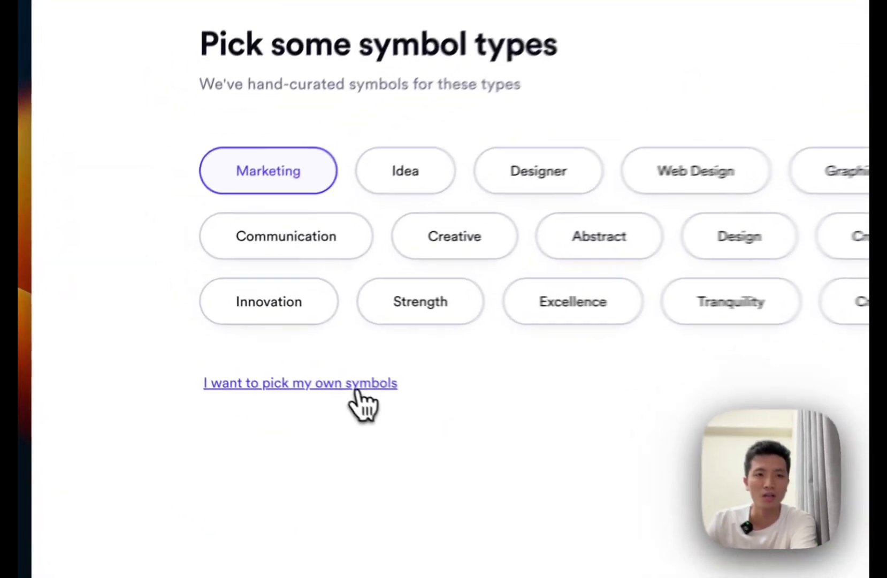
Step: Pick your own symbols, searching for 'Software', and generate the logo set
left_click(381, 434)
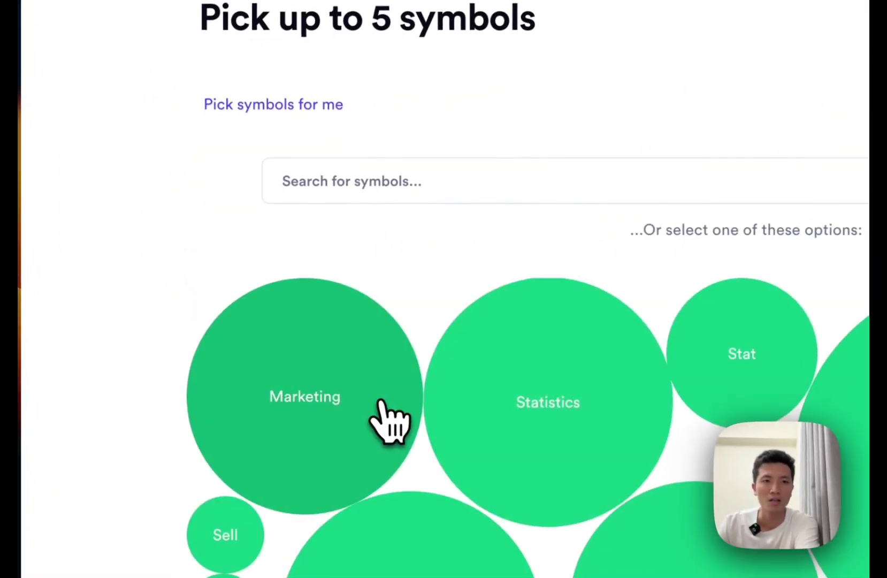
left_click(505, 182)
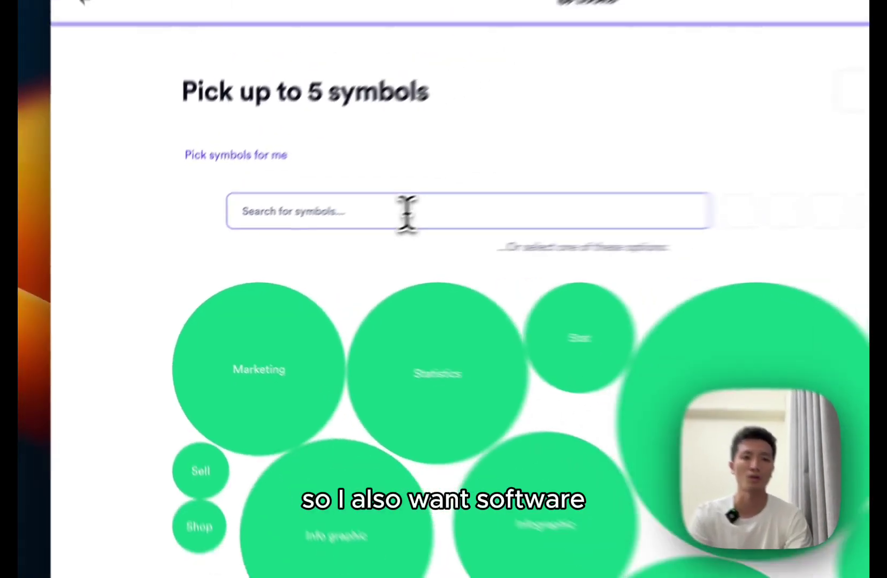
type("So")
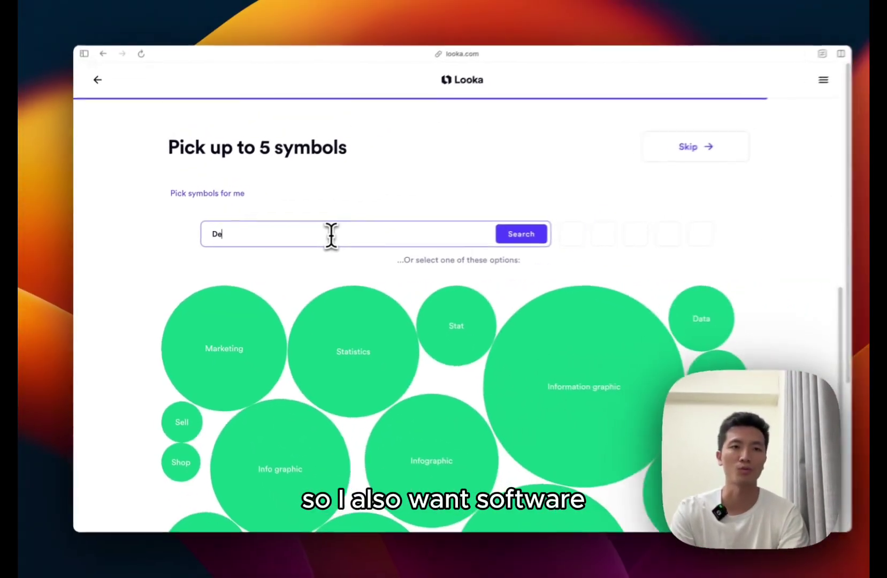
key("BackSpace")
key("BackSpace")
type("Softwa")
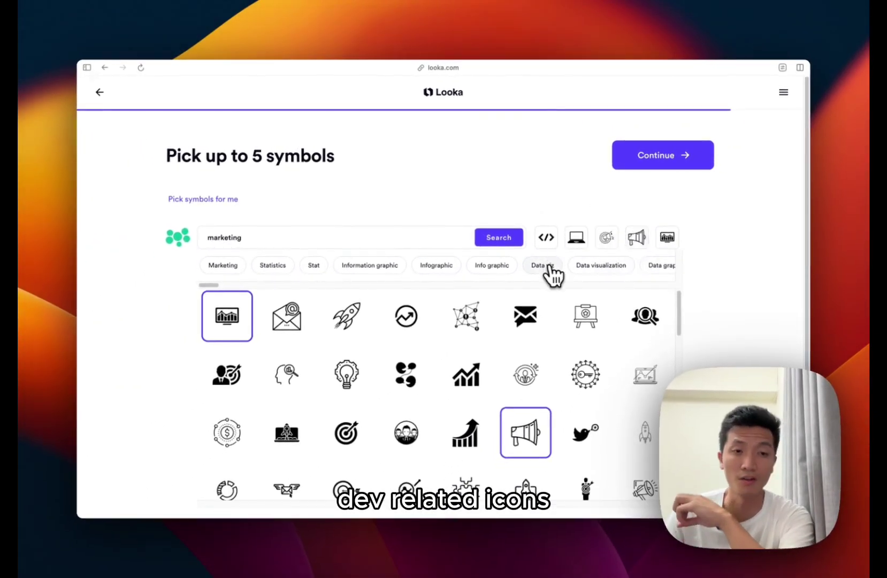
left_click(653, 162)
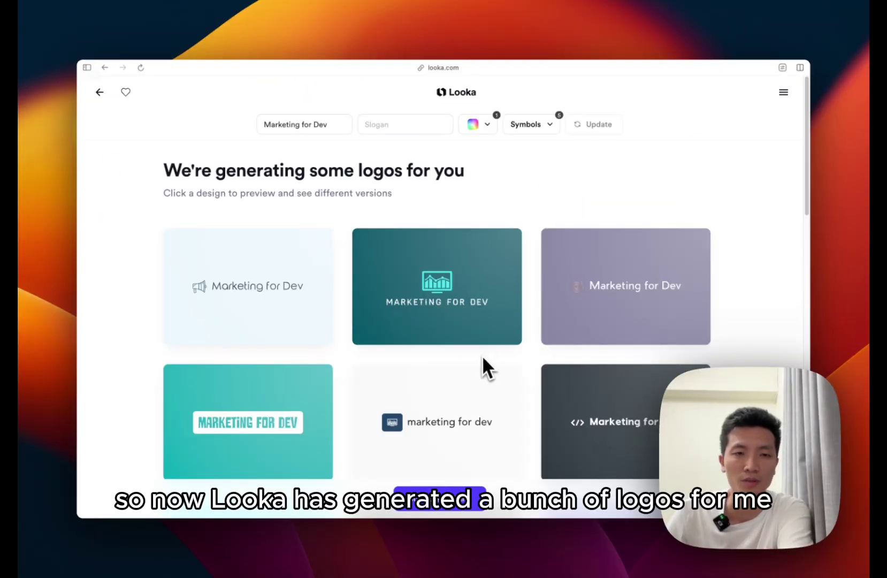
Step: Scroll the generated logos and customize the serif 'MARKETING FOR DEV' laptop design
mouse_move(496, 380)
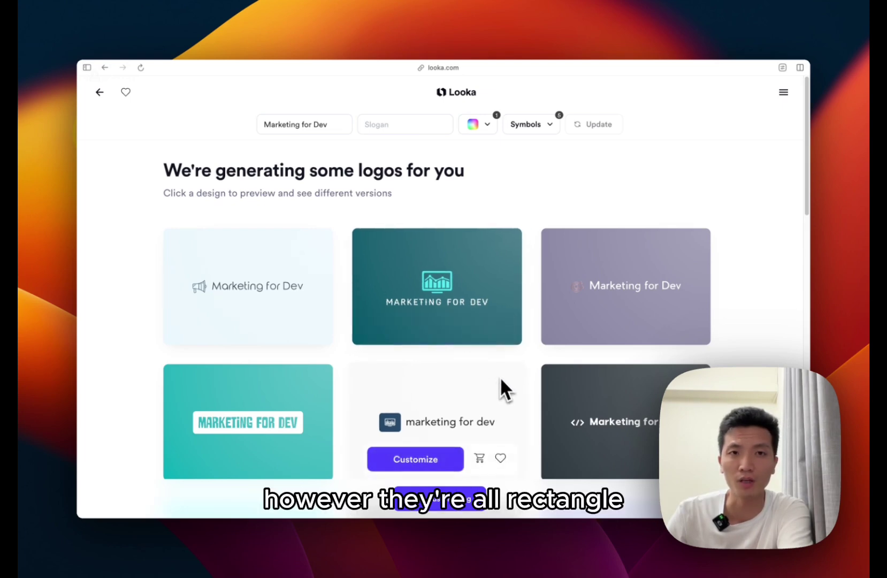
scroll(494, 356, "down", 1)
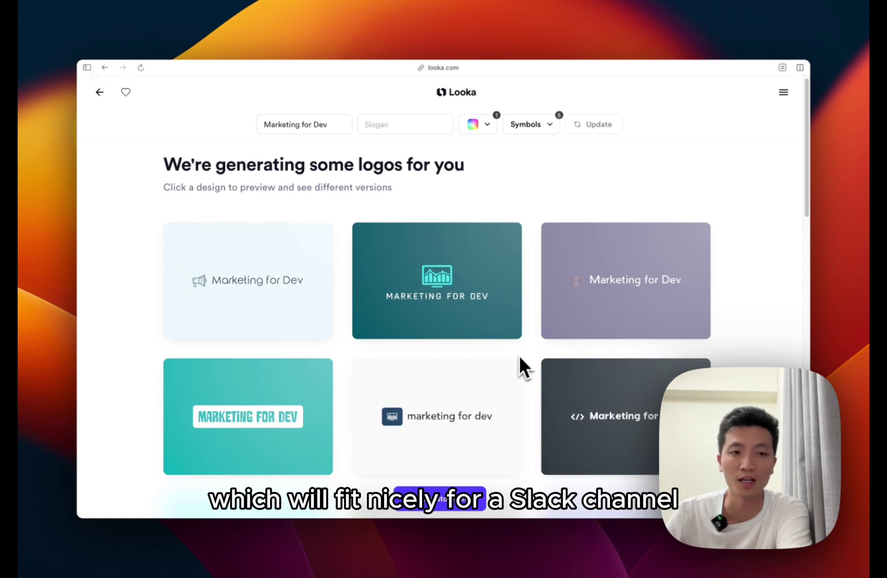
scroll(519, 358, "down", 10)
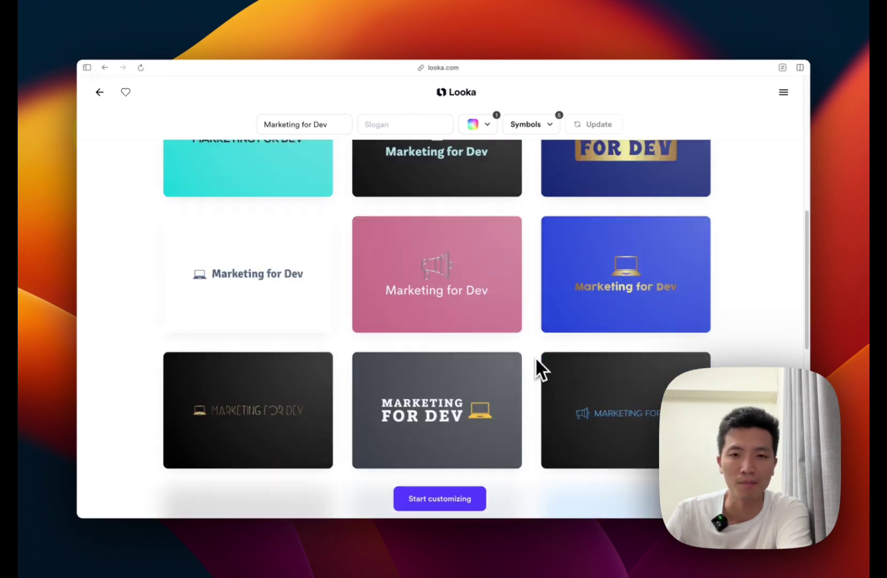
scroll(534, 364, "down", 7)
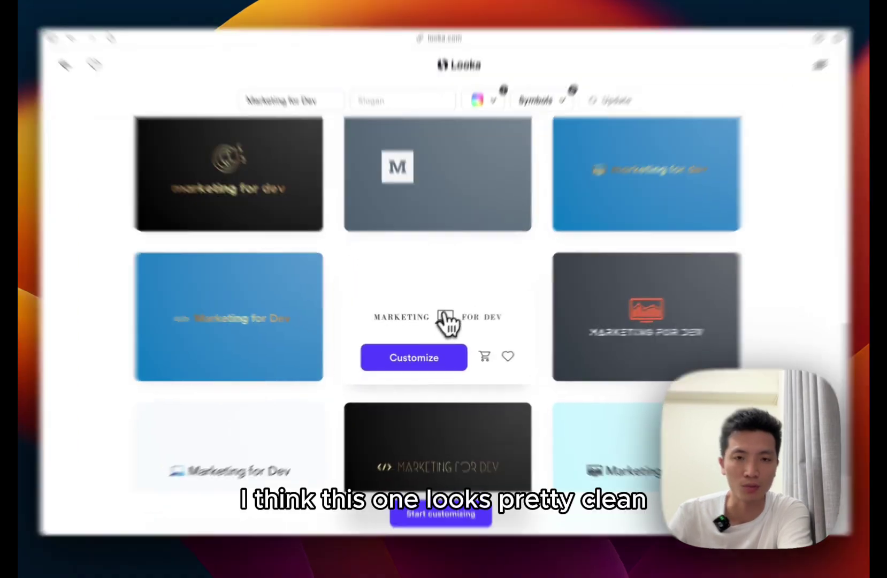
left_click(440, 317)
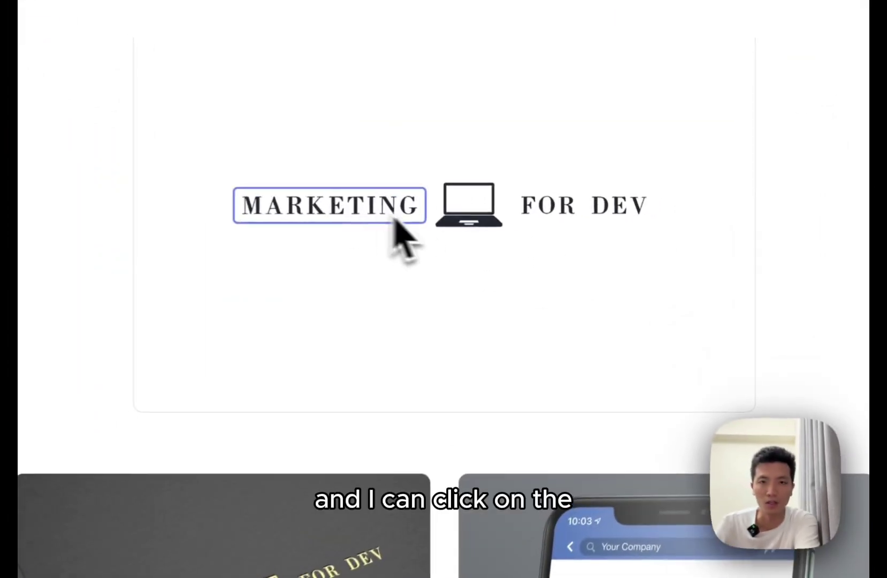
Step: Select the laptop icon and the MARKETING word in the logo editor
left_click(549, 244)
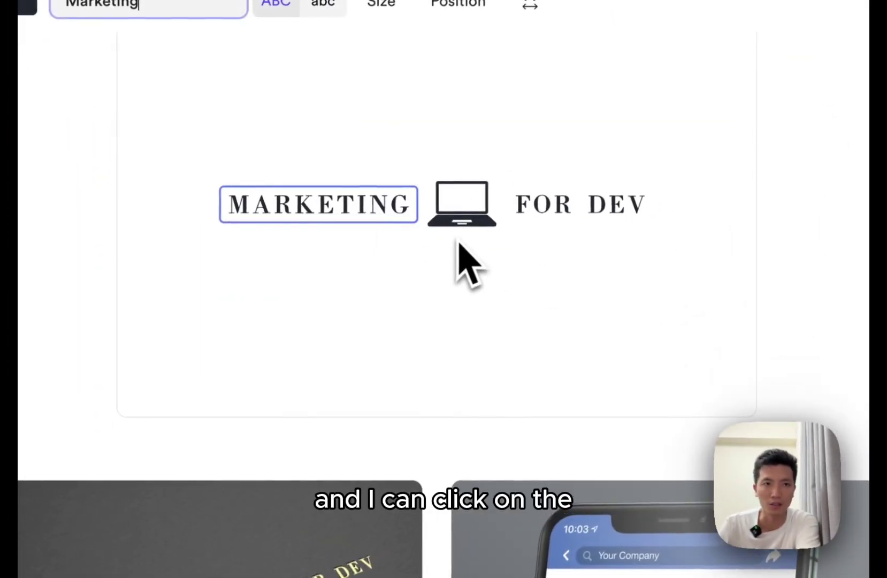
left_click(470, 219)
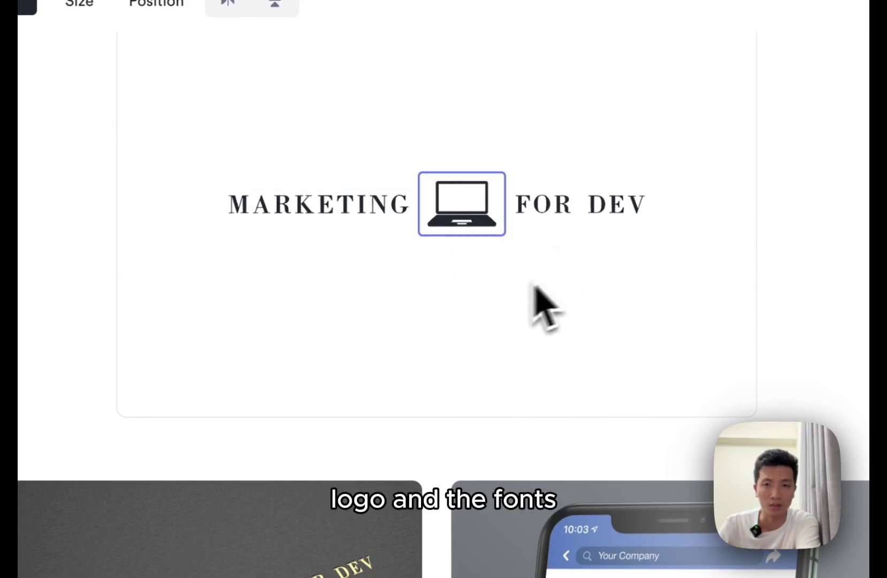
left_click(298, 221)
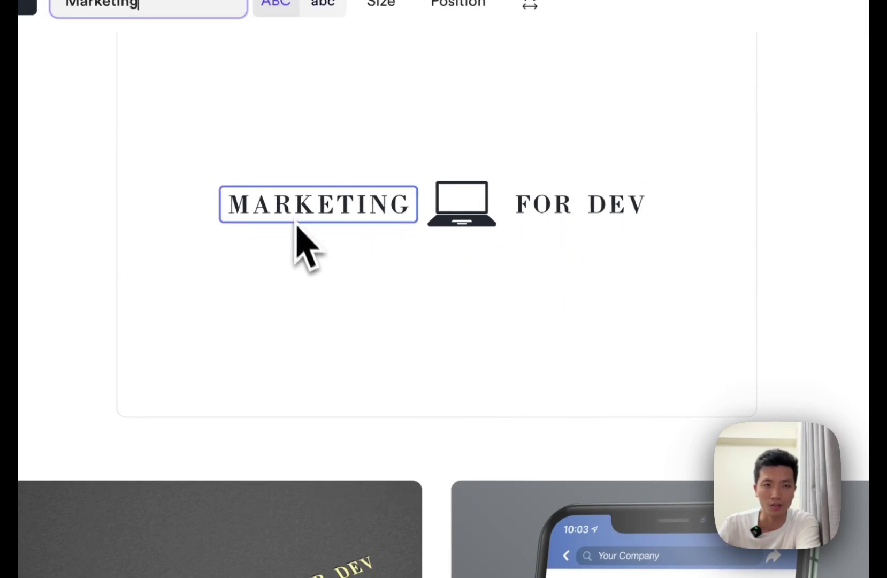
Step: Scroll through the Brand Essentials assets and colour palette built from the logo
scroll(300, 337, "down", 7)
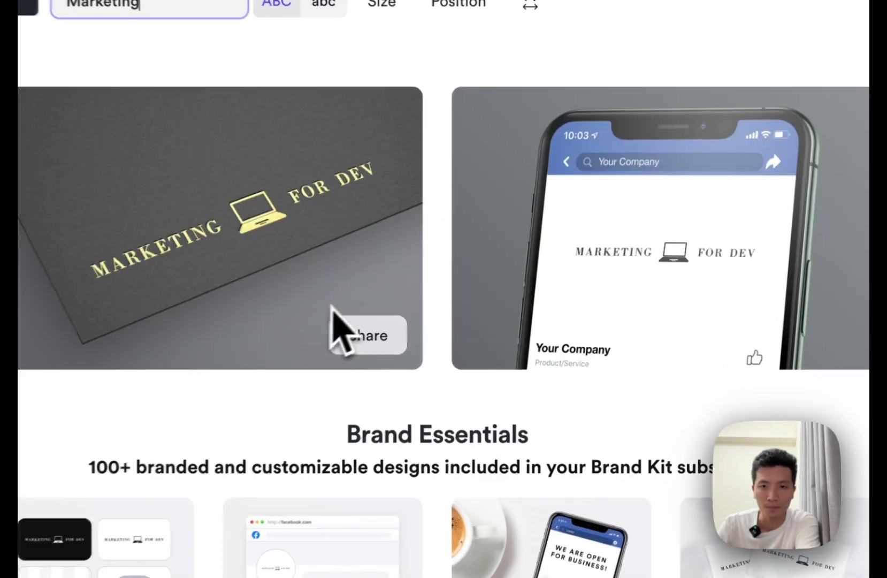
scroll(346, 326, "down", 5)
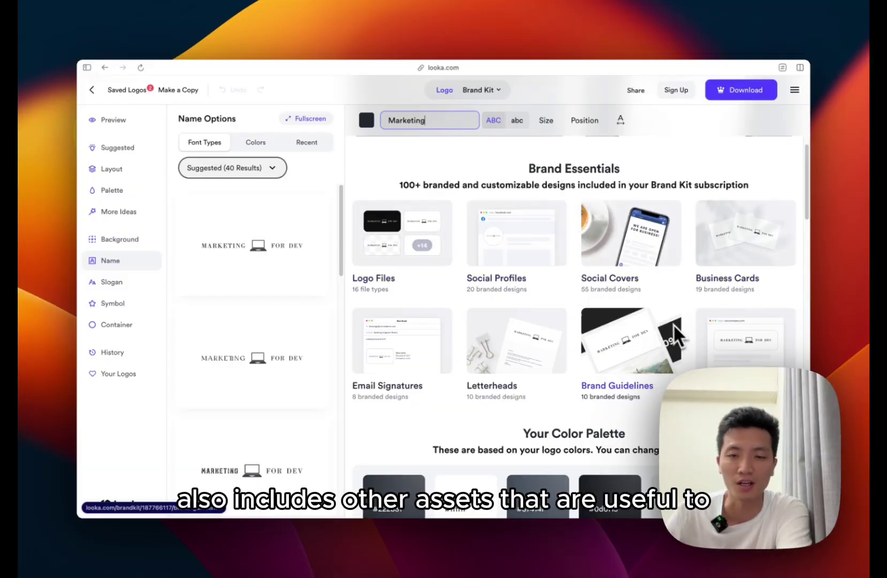
scroll(697, 345, "down", 6)
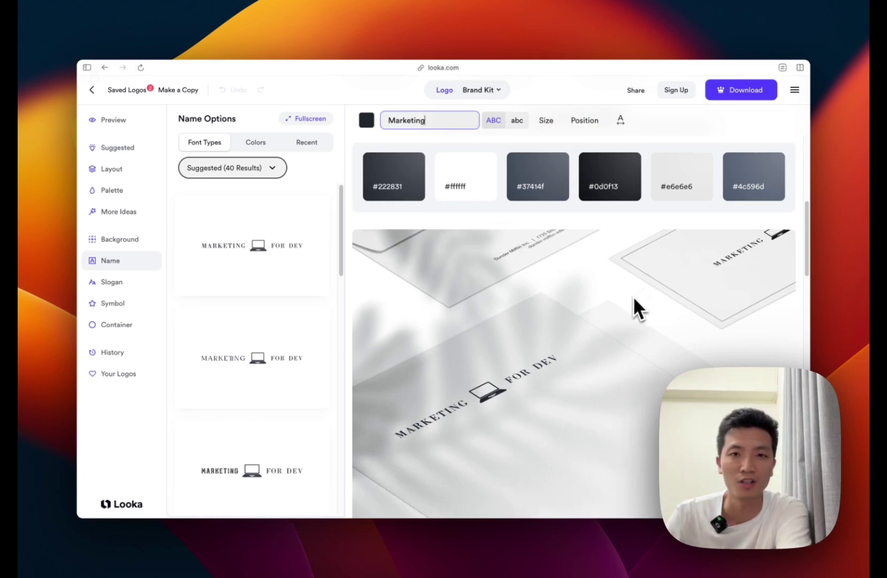
scroll(631, 294, "up", 5)
scroll(621, 294, "down", 1)
scroll(610, 293, "up", 5)
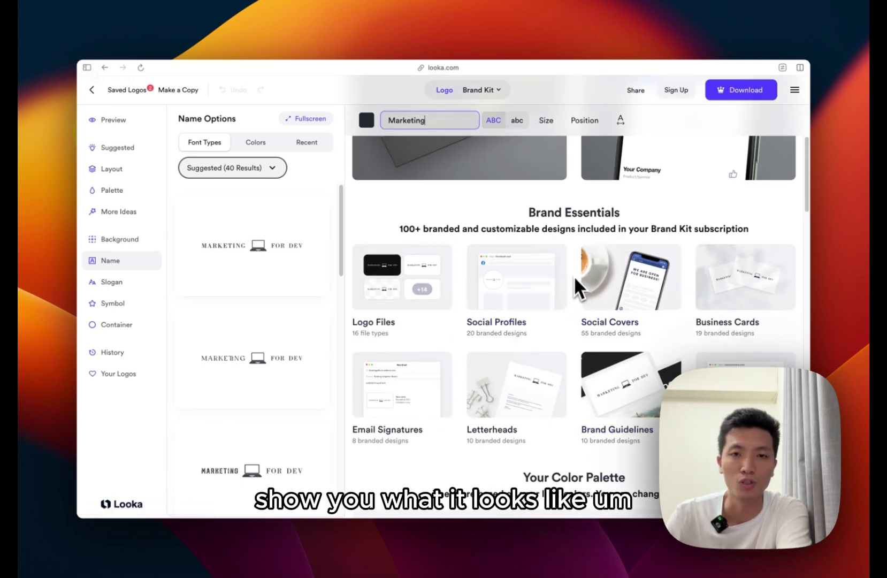
scroll(573, 277, "up", 1)
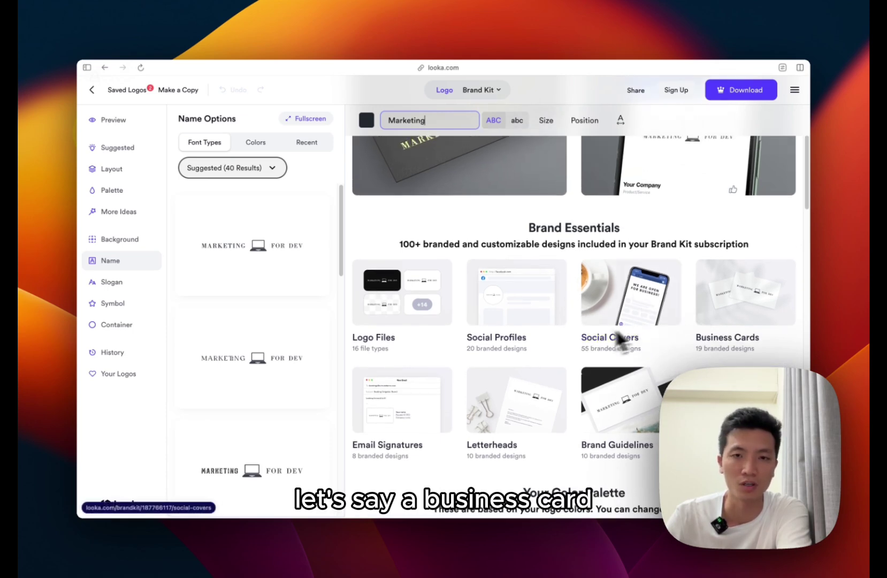
scroll(563, 324, "down", 4)
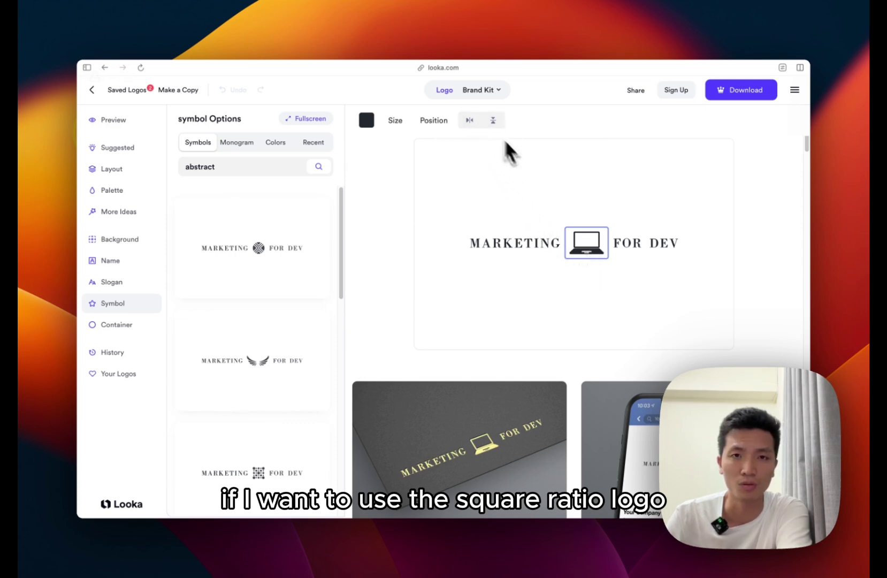
scroll(300, 295, "down", 8)
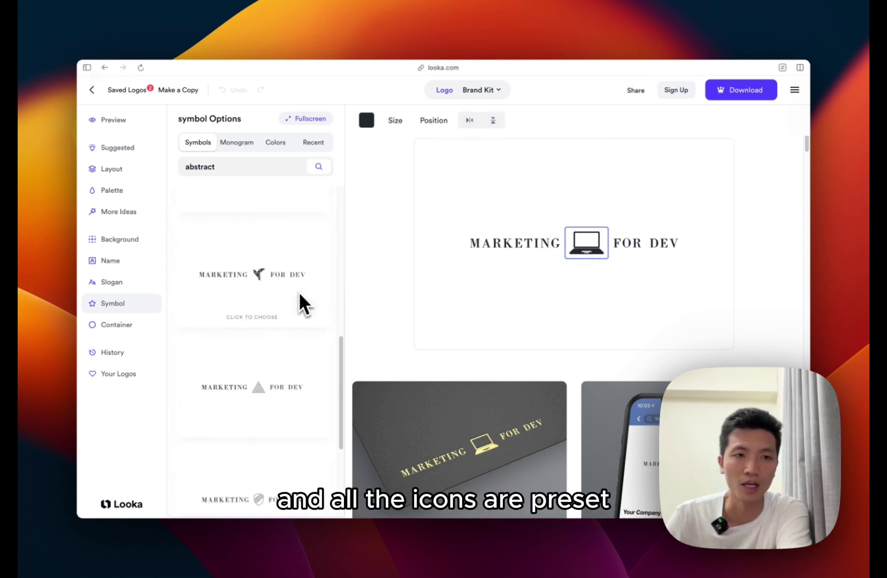
scroll(297, 292, "up", 3)
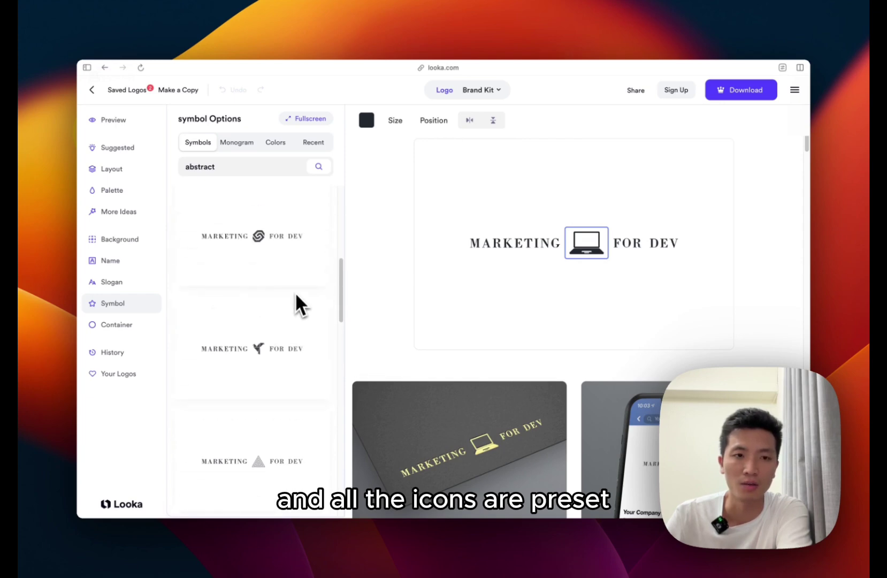
scroll(296, 294, "down", 5)
scroll(296, 294, "down", 2)
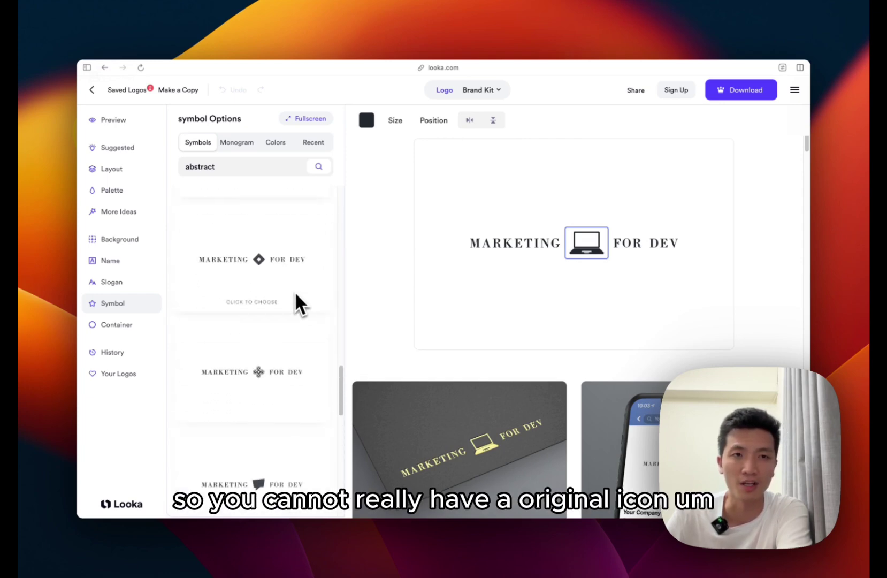
scroll(294, 293, "up", 10)
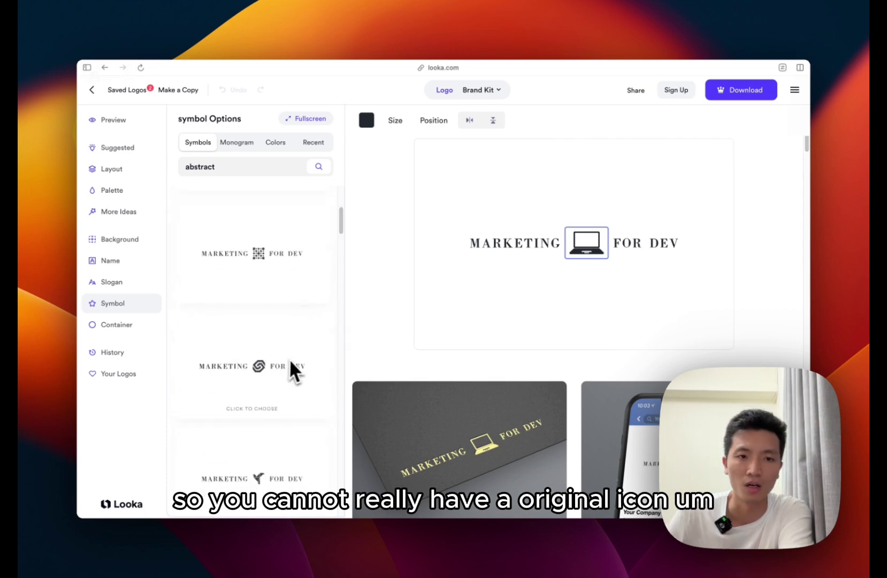
scroll(291, 362, "down", 2)
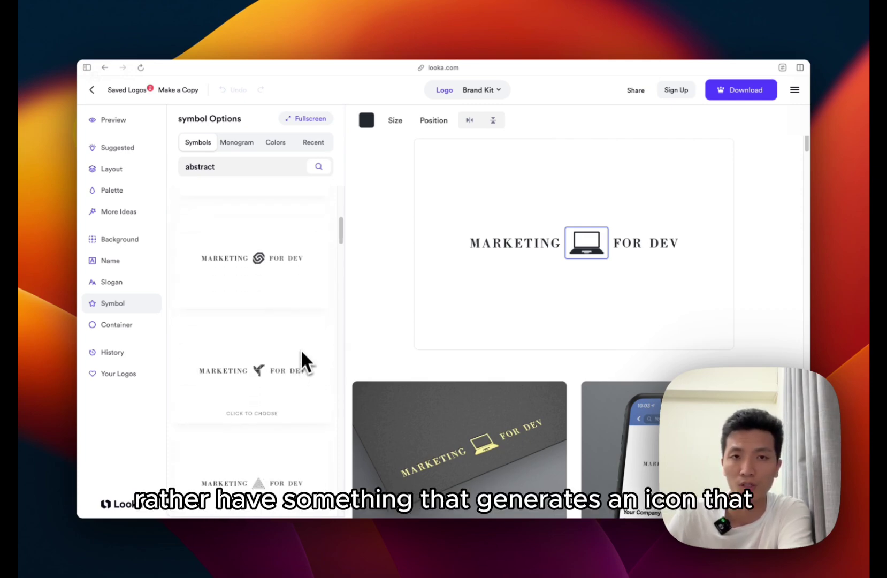
scroll(298, 335, "up", 2)
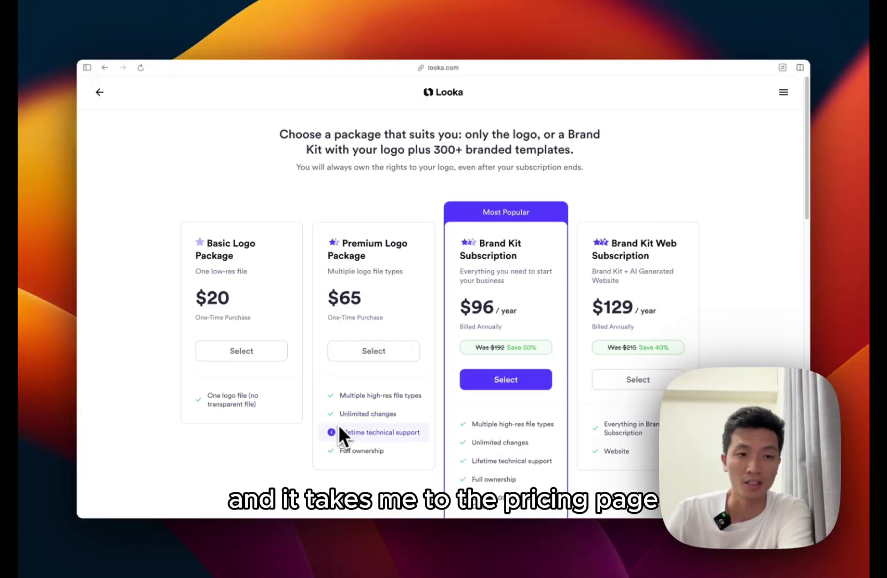
Step: Scroll through Looka's logo package and Brand Kit pricing plans
scroll(407, 417, "down", 3)
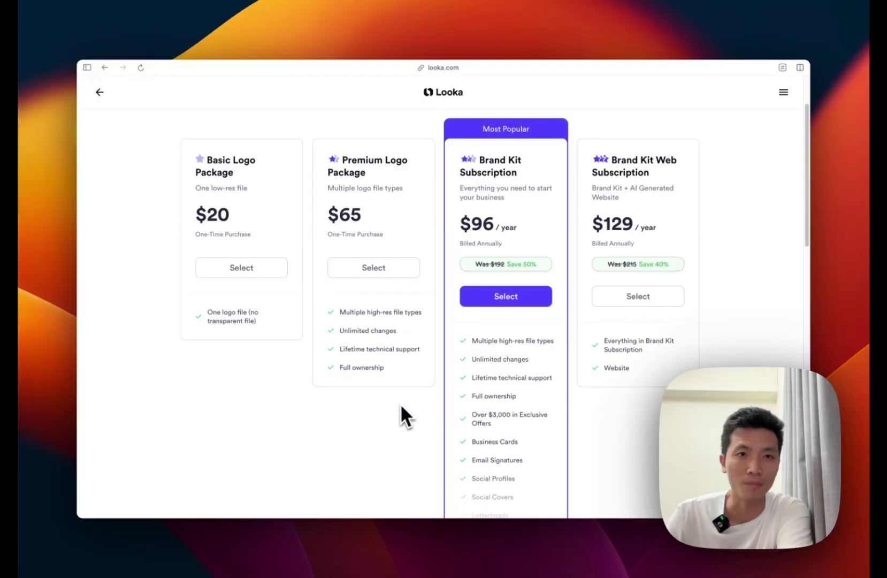
scroll(393, 418, "up", 3)
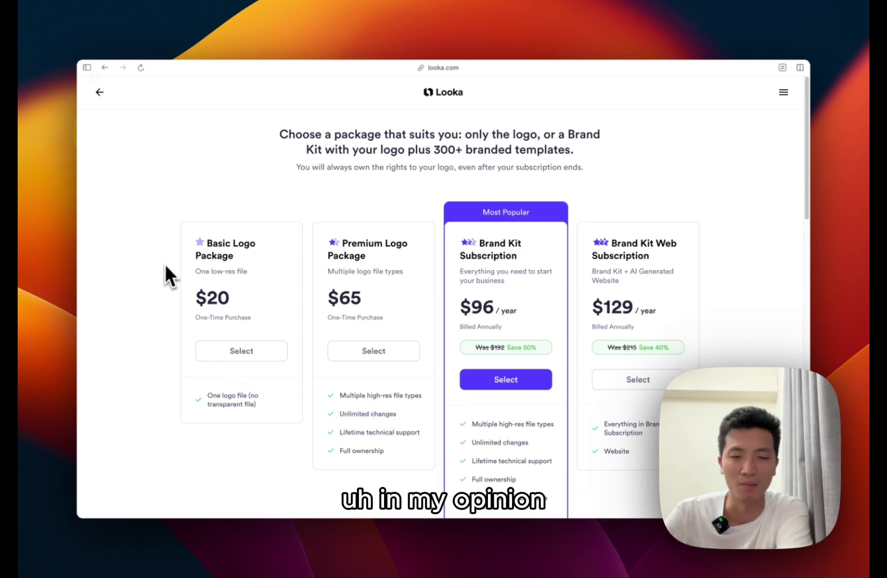
scroll(164, 244, "down", 1)
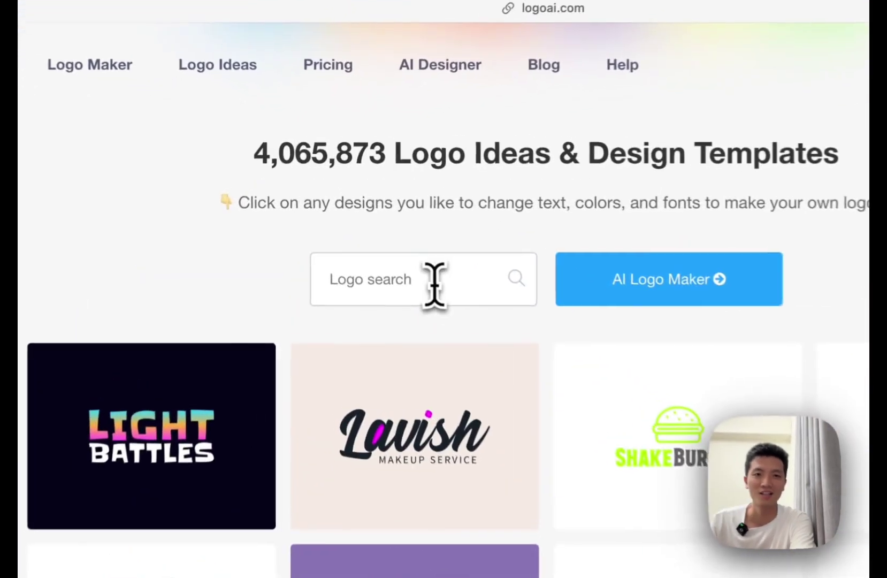
Step: Enter 'Marketing for Dev' on LogoAI and start the AI Logo Maker
left_click(379, 211)
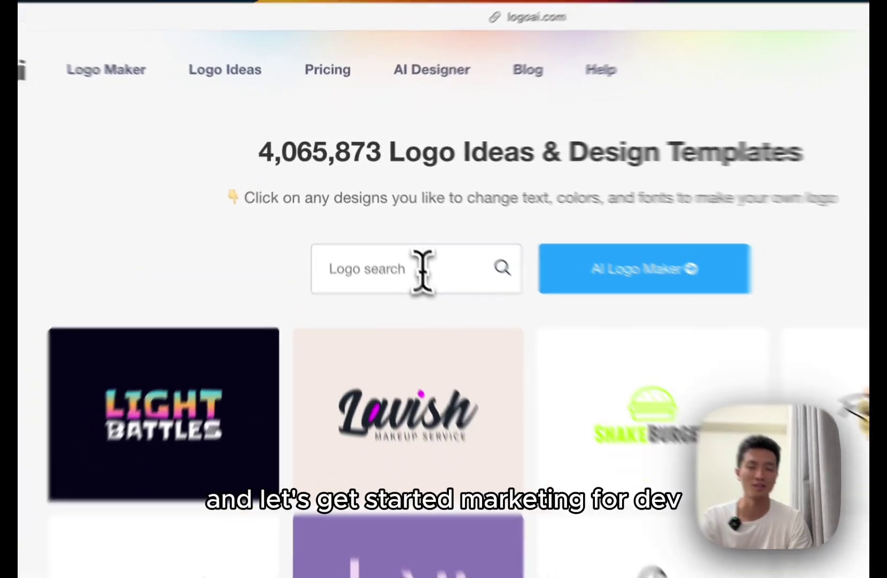
type("Marketing for Dev")
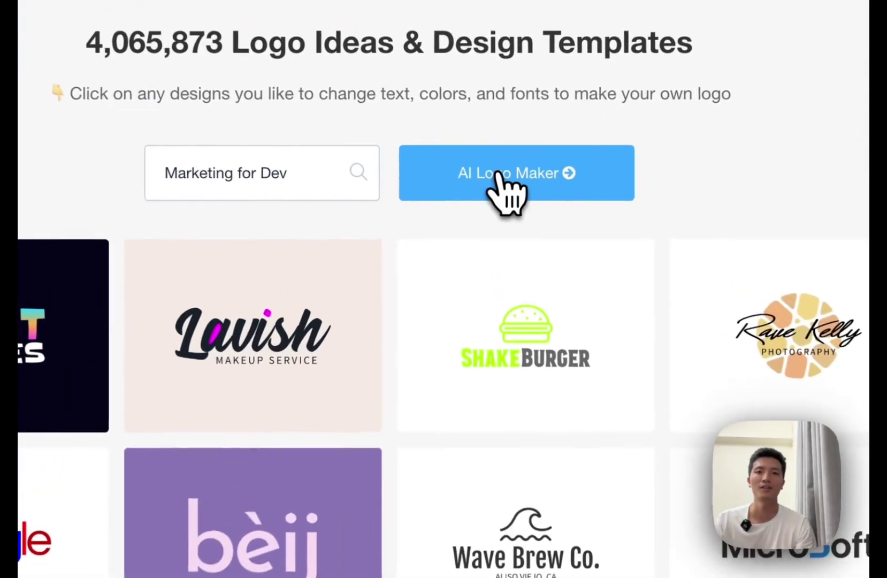
left_click(497, 179)
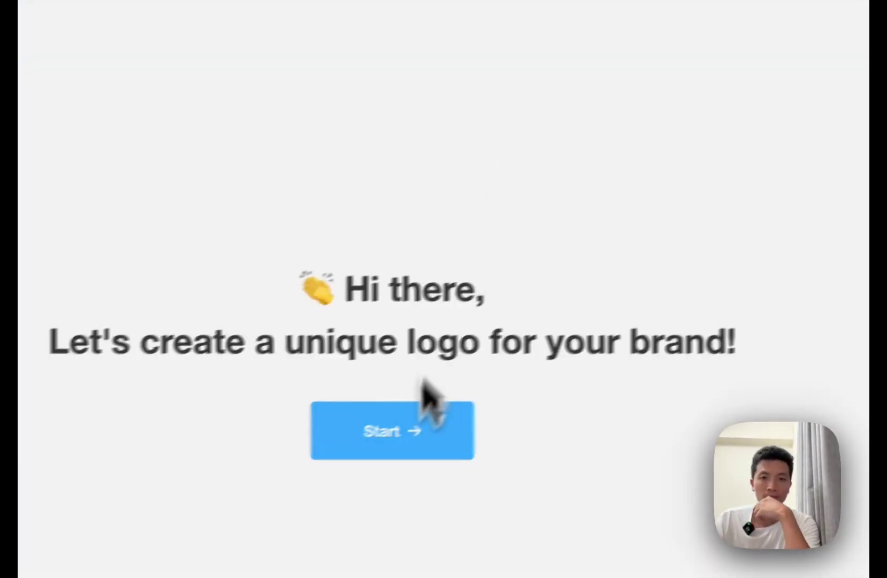
left_click(405, 446)
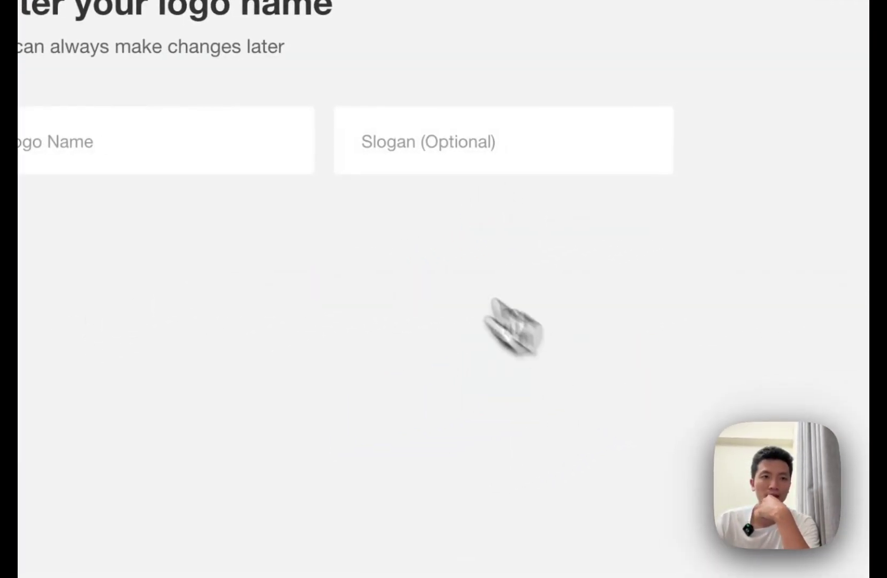
Step: Set logo name 'Marketing for Dev', Internet industry and Cold colour scheme, then generate
left_click(271, 158)
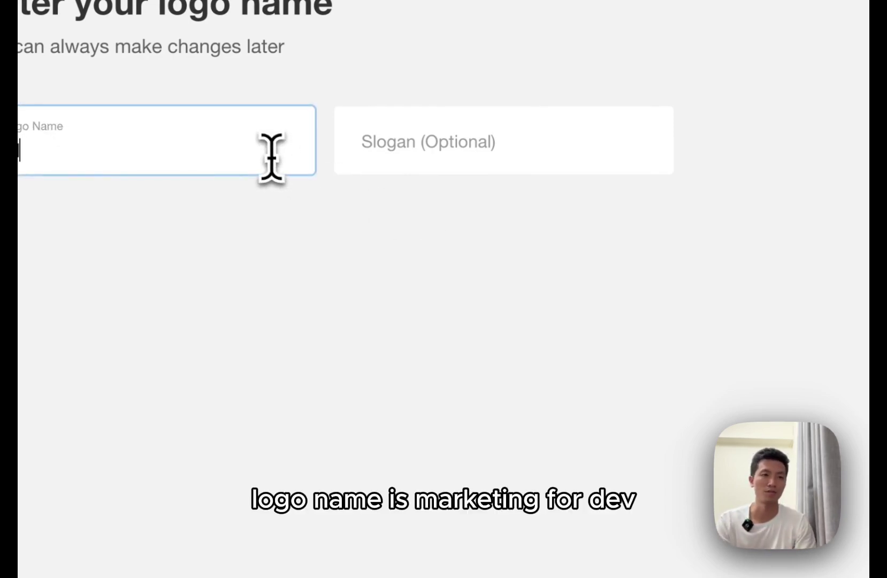
type("Marketing for Dev")
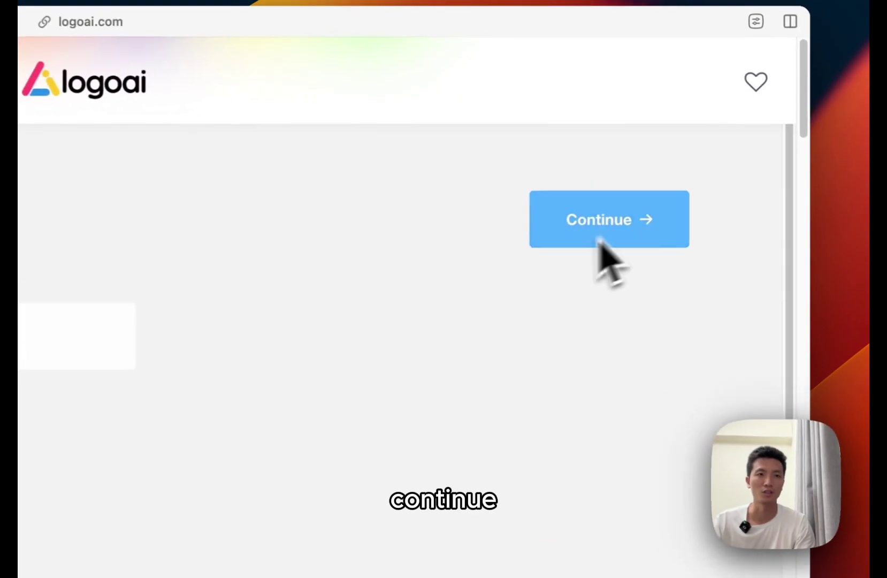
left_click(599, 240)
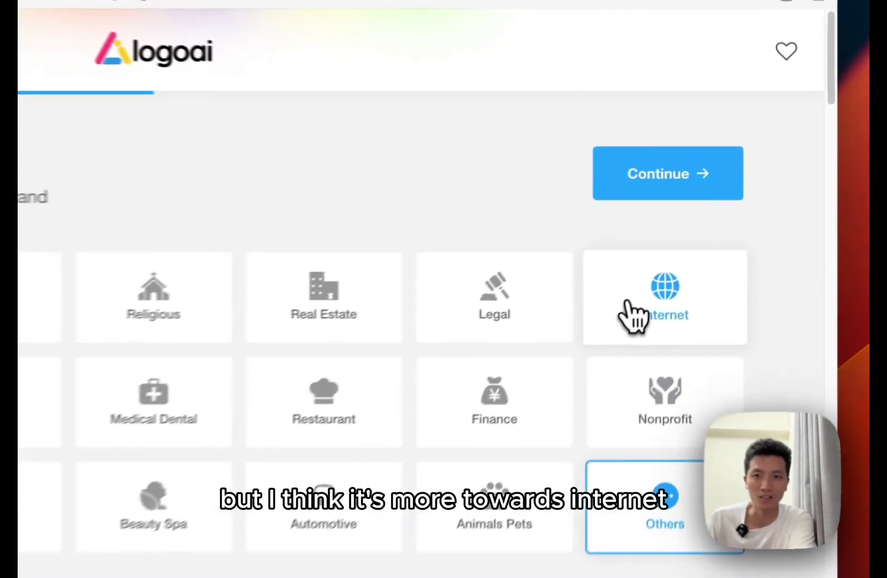
left_click(701, 241)
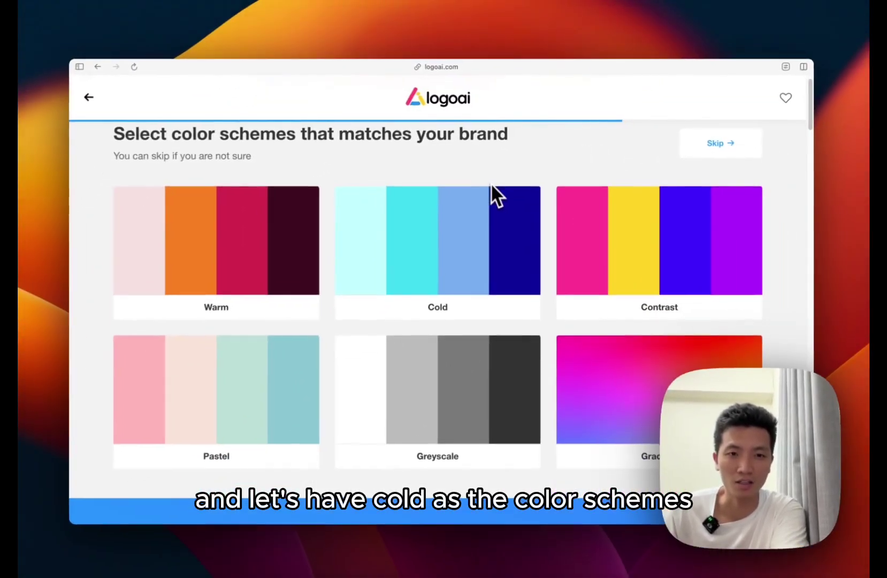
mouse_move(524, 213)
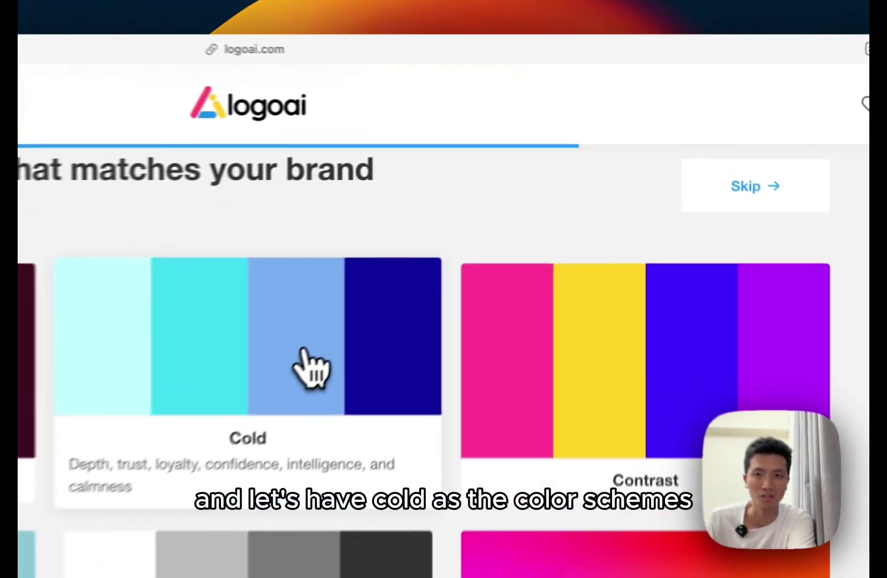
left_click(471, 241)
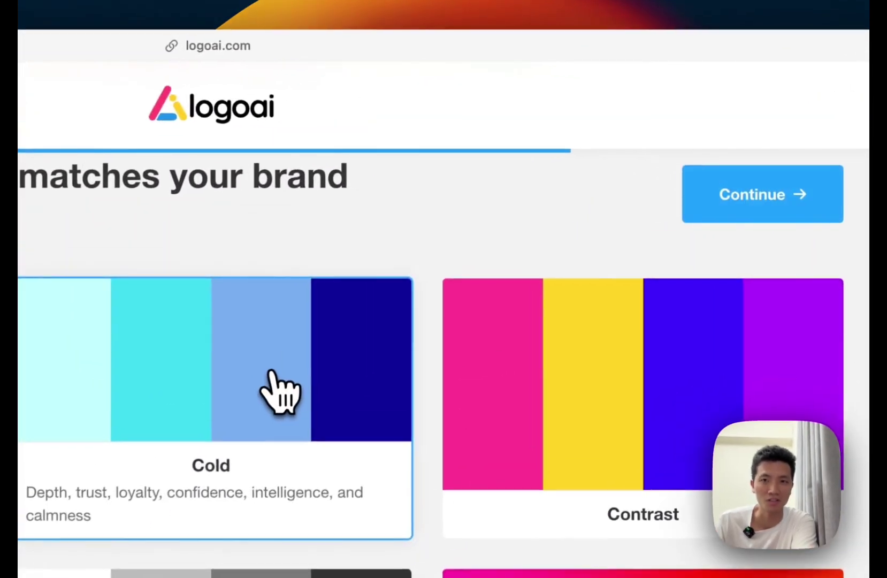
left_click(717, 142)
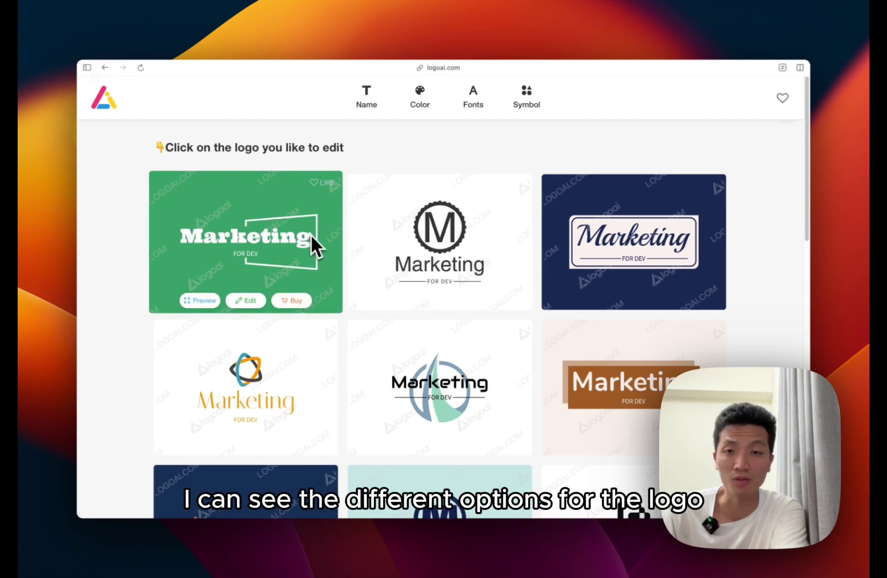
scroll(397, 239, "down", 5)
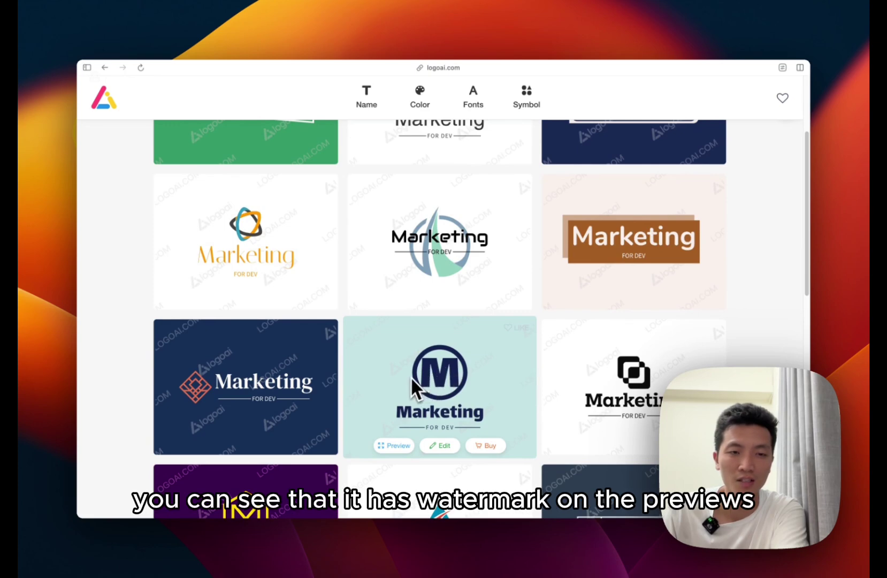
scroll(499, 376, "down", 1)
scroll(499, 376, "down", 2)
scroll(518, 396, "up", 5)
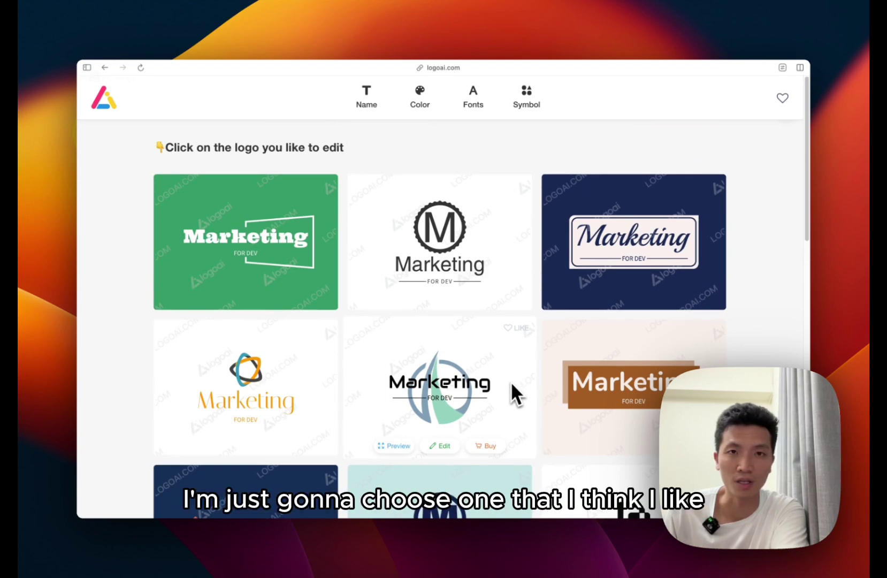
scroll(529, 372, "down", 5)
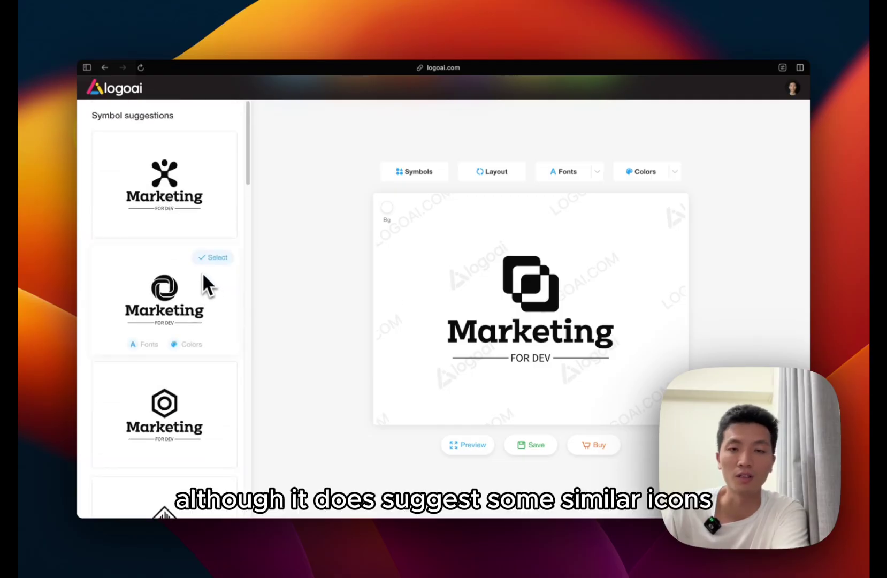
mouse_move(523, 302)
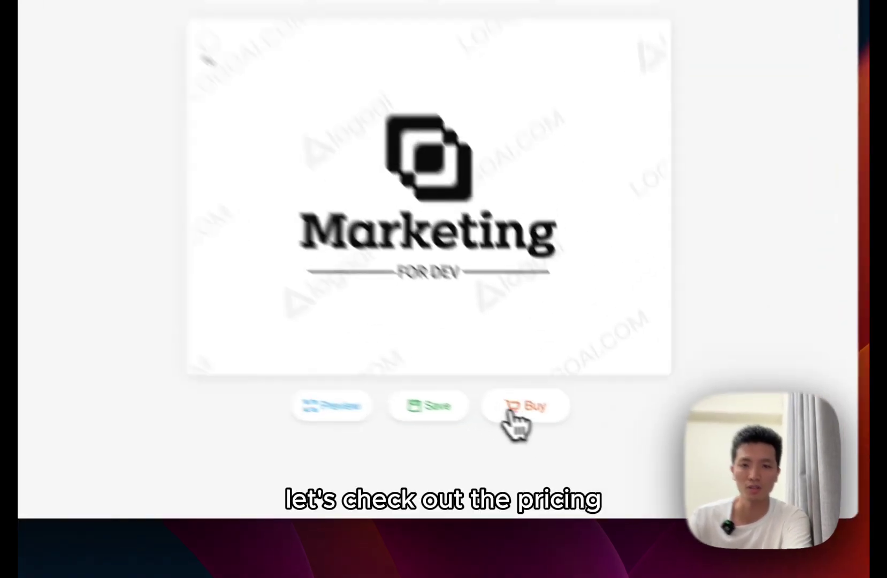
Step: Open LogoAI's purchase page and review the $29 Basic, $59 Pro and $99 Brand plans
left_click(513, 411)
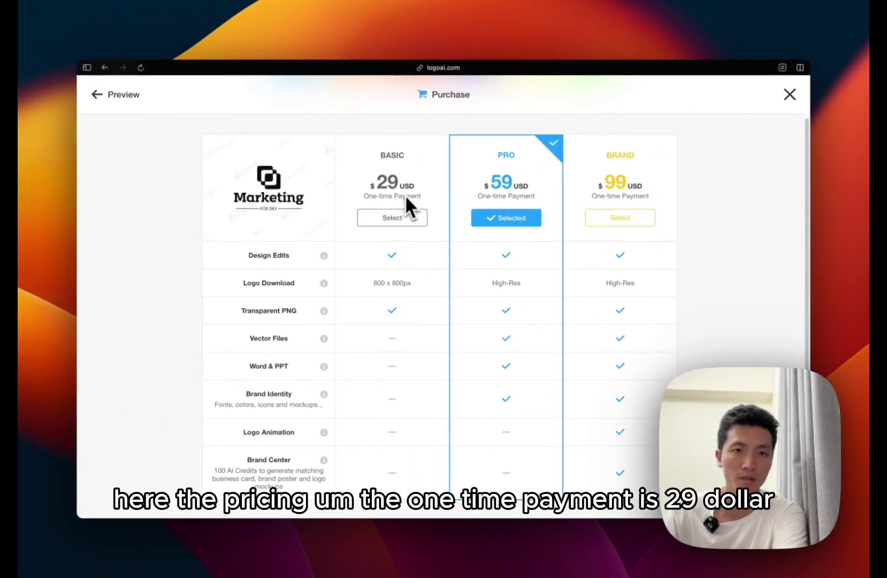
scroll(476, 342, "down", 1)
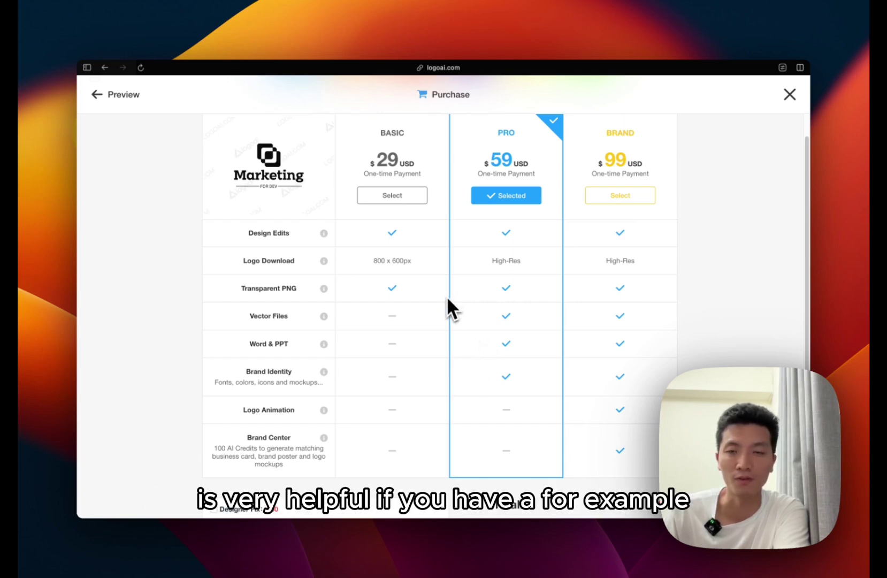
scroll(481, 300, "up", 1)
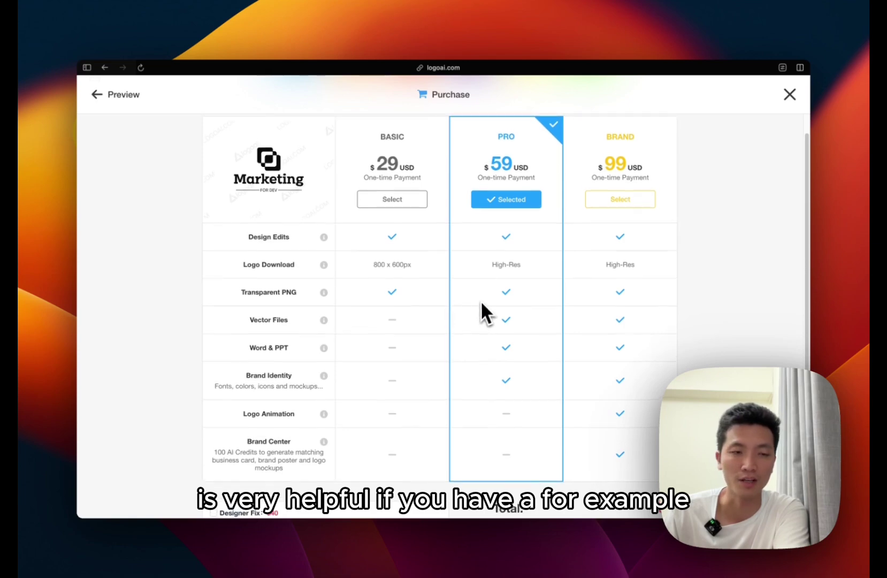
scroll(487, 300, "down", 2)
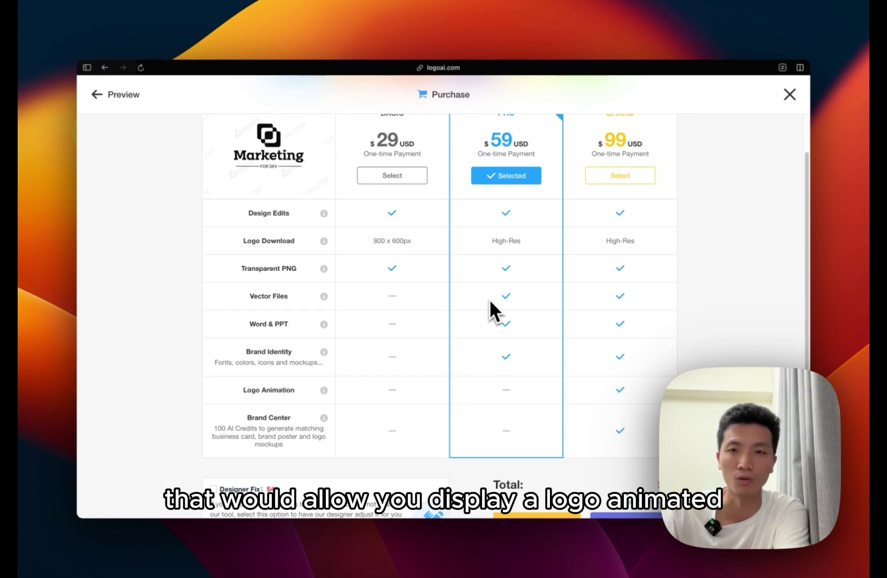
scroll(488, 301, "down", 4)
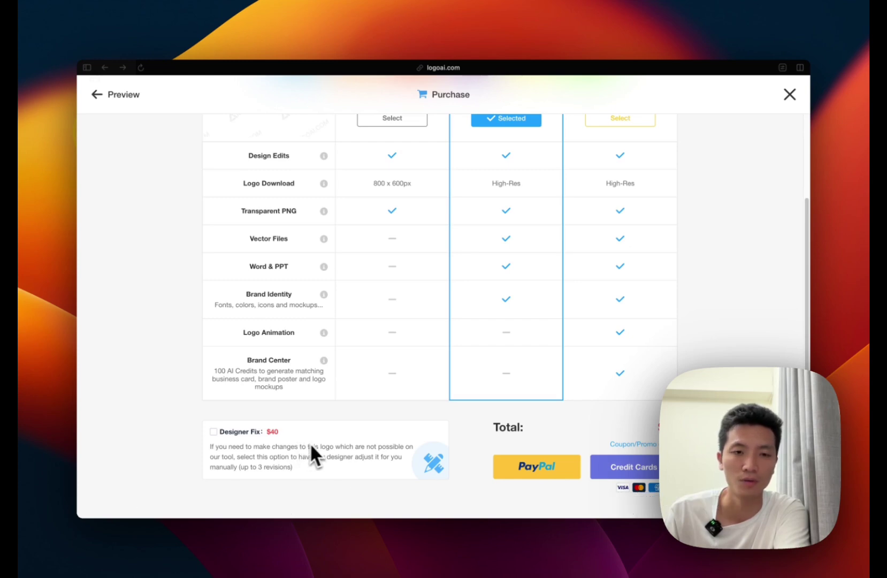
scroll(237, 258, "up", 4)
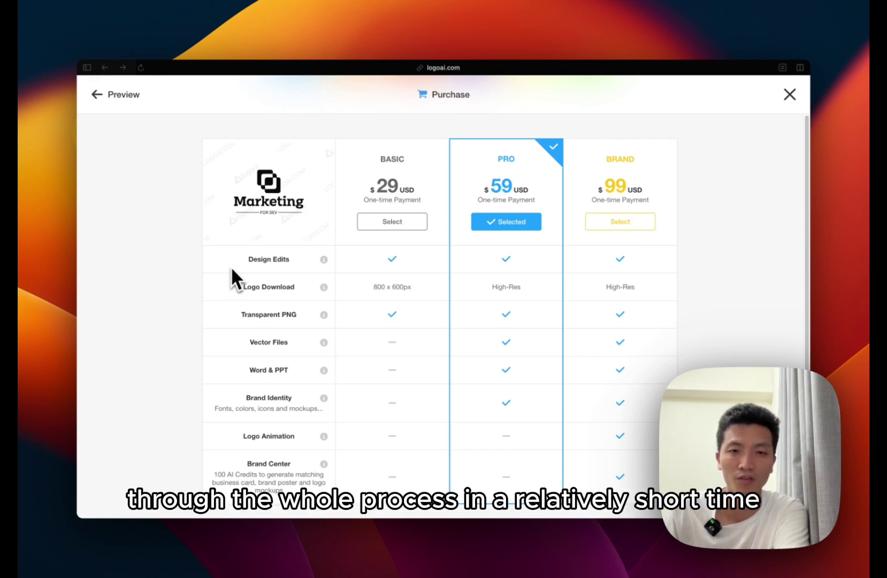
scroll(240, 269, "down", 2)
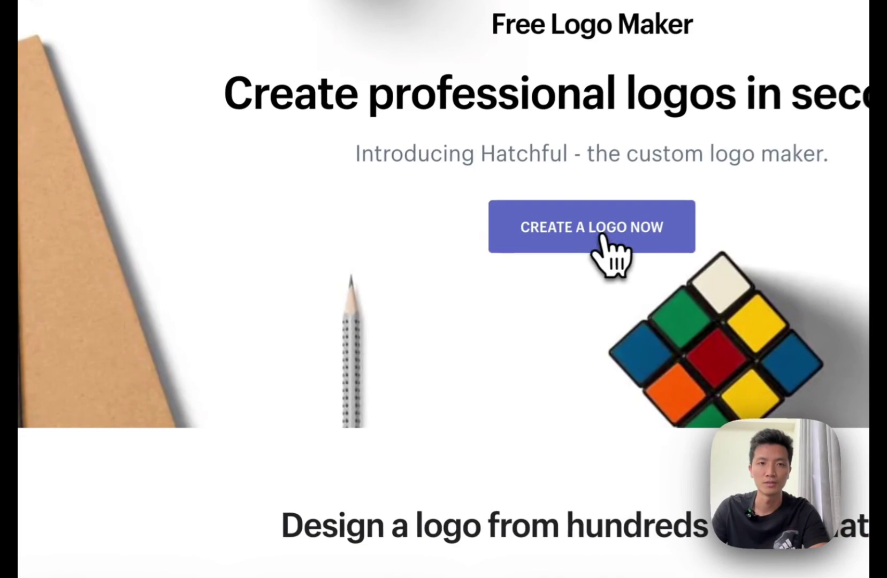
Step: Generate Hatchful logos for a Tech business named 'Marketing for Dev' in the Creative style
left_click(449, 309)
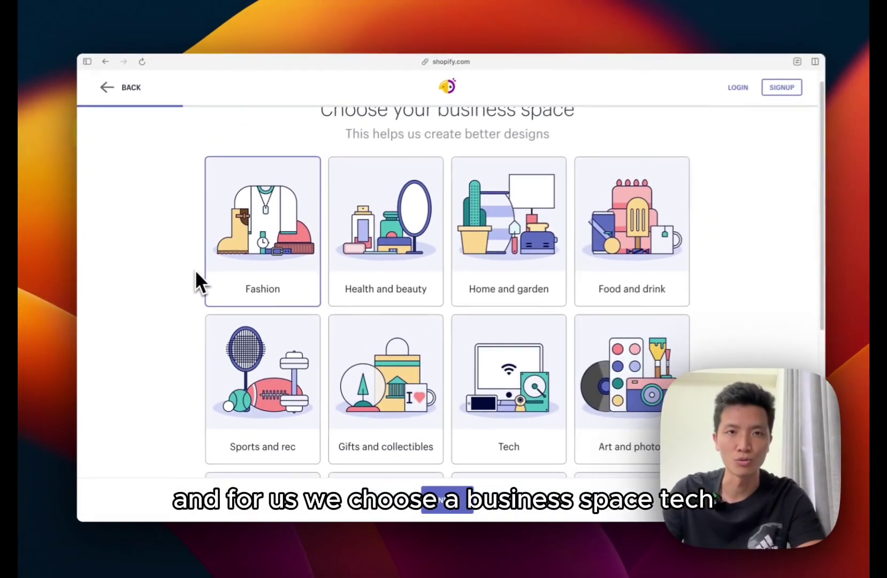
scroll(193, 273, "up", 1)
scroll(194, 275, "down", 5)
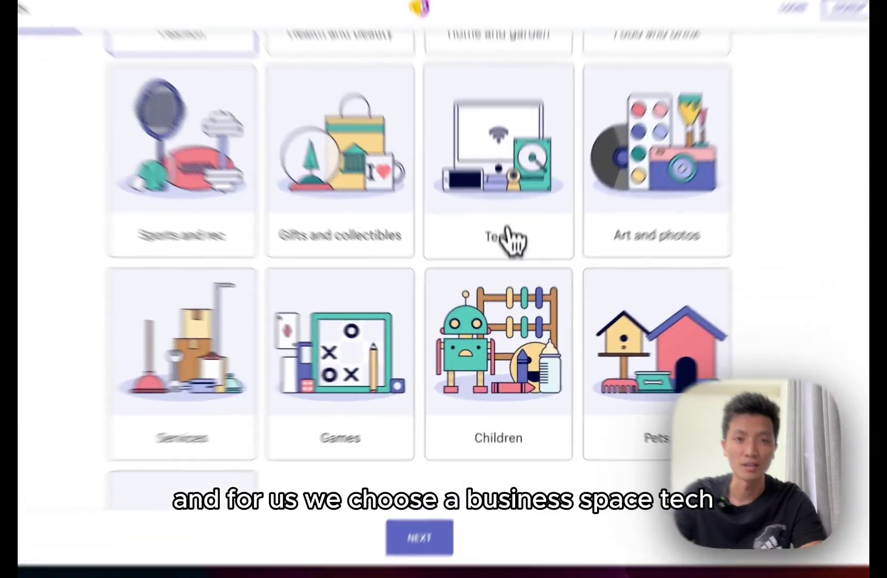
left_click(504, 270)
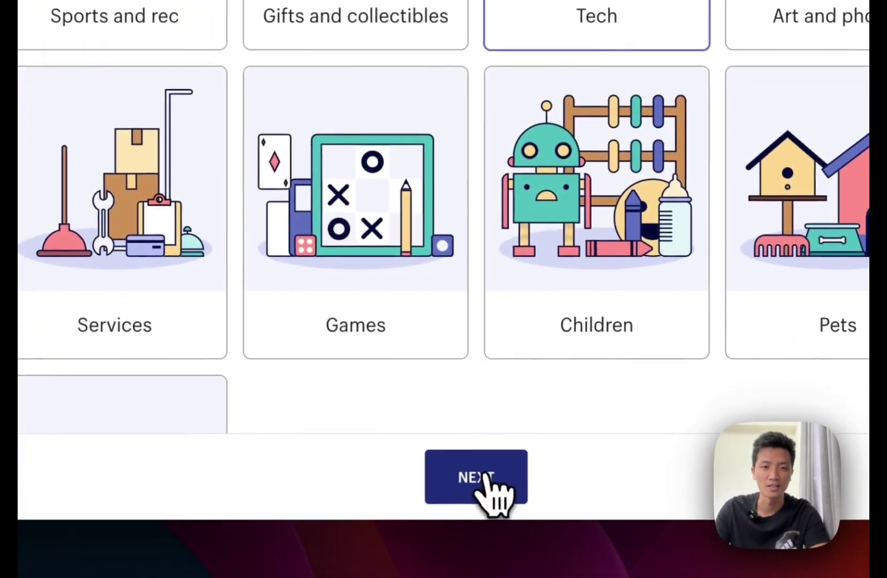
left_click(495, 495)
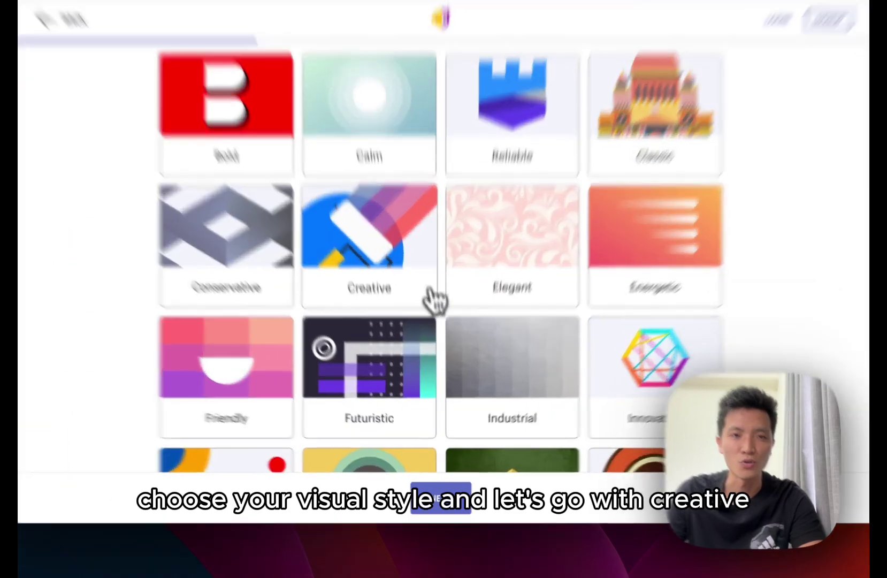
left_click(418, 356)
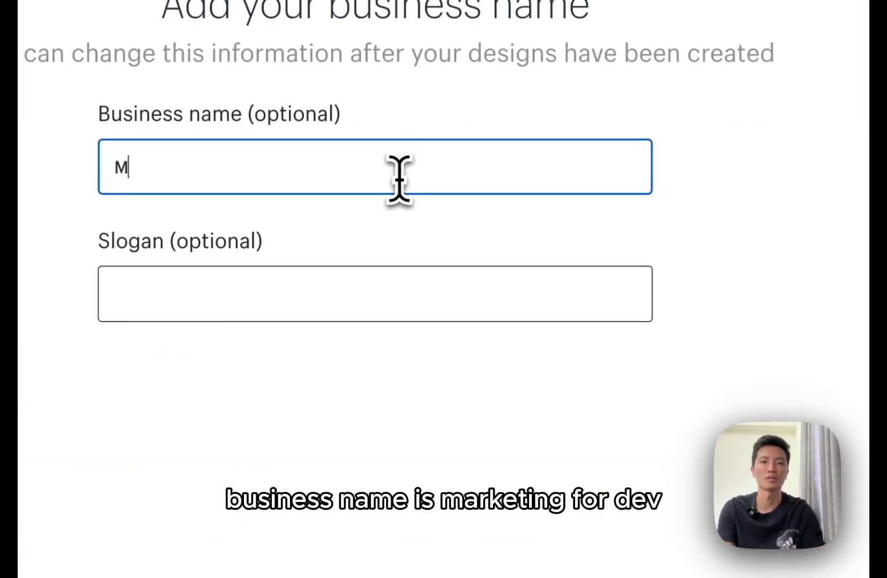
type("arketing for D")
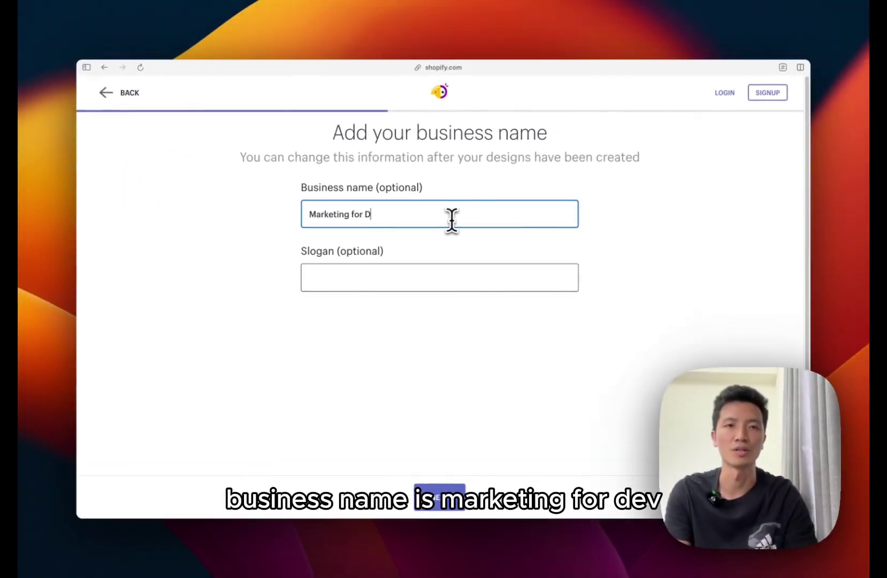
type("ev")
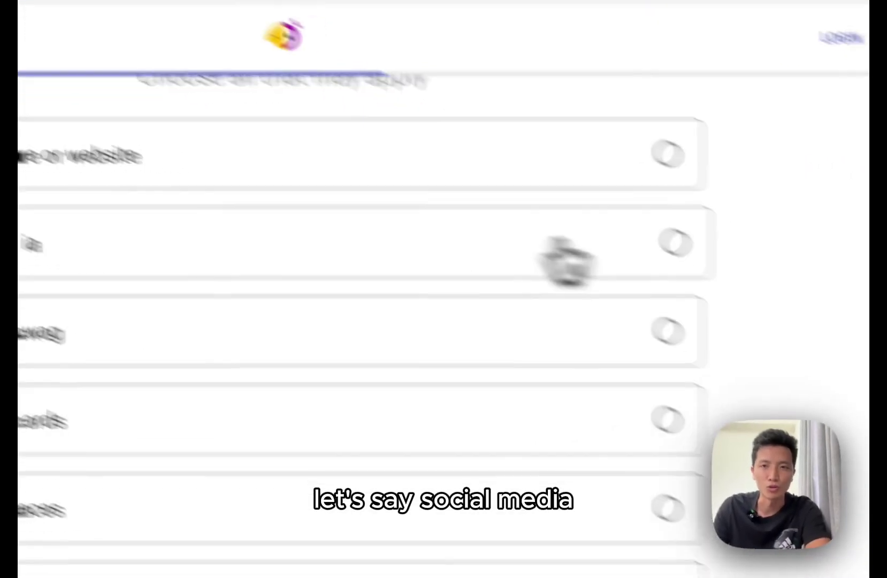
left_click(697, 251)
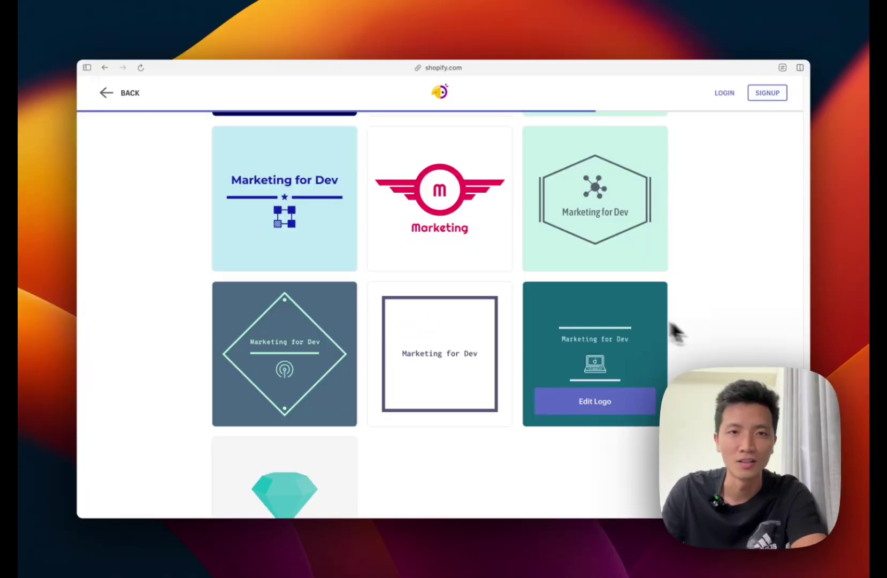
Step: Open the mint-green logo with the lab-flask icon in the editor
mouse_move(465, 242)
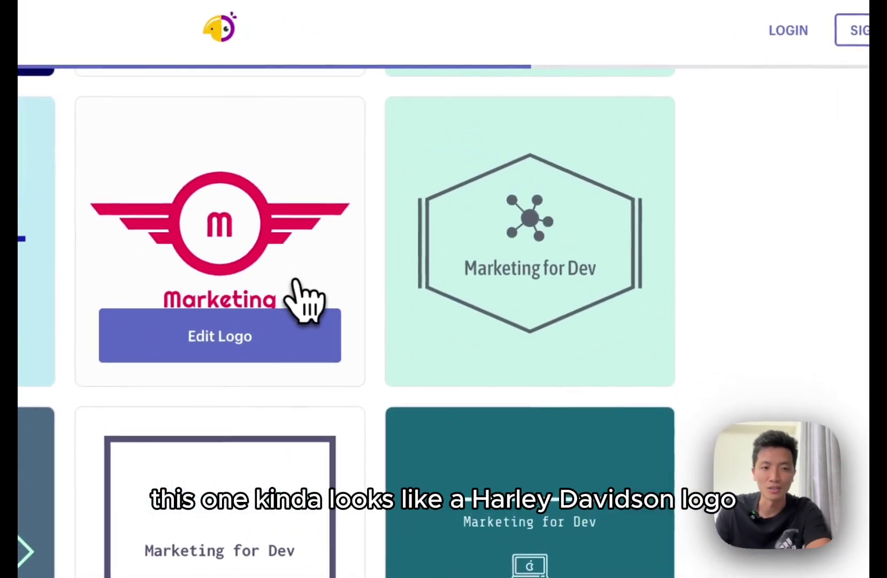
left_click_drag(321, 289, 884, 362)
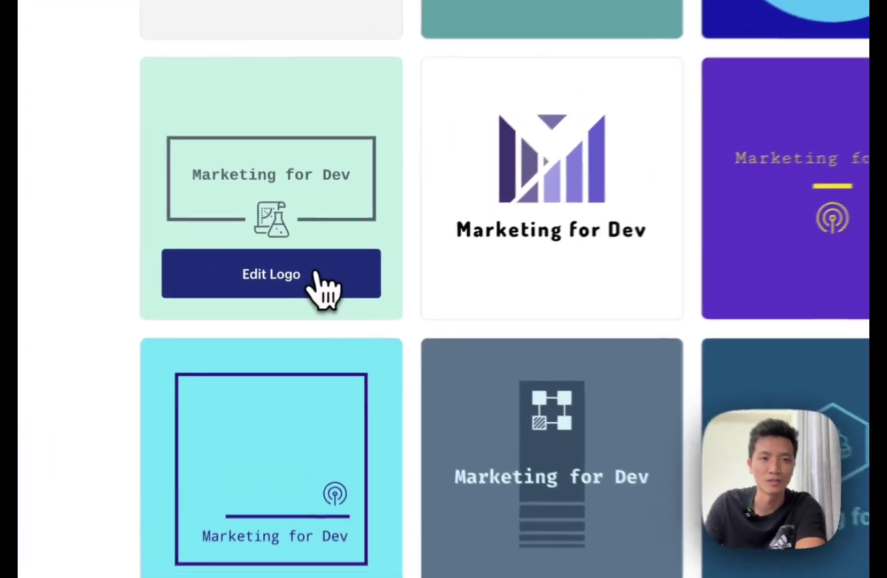
left_click(308, 285)
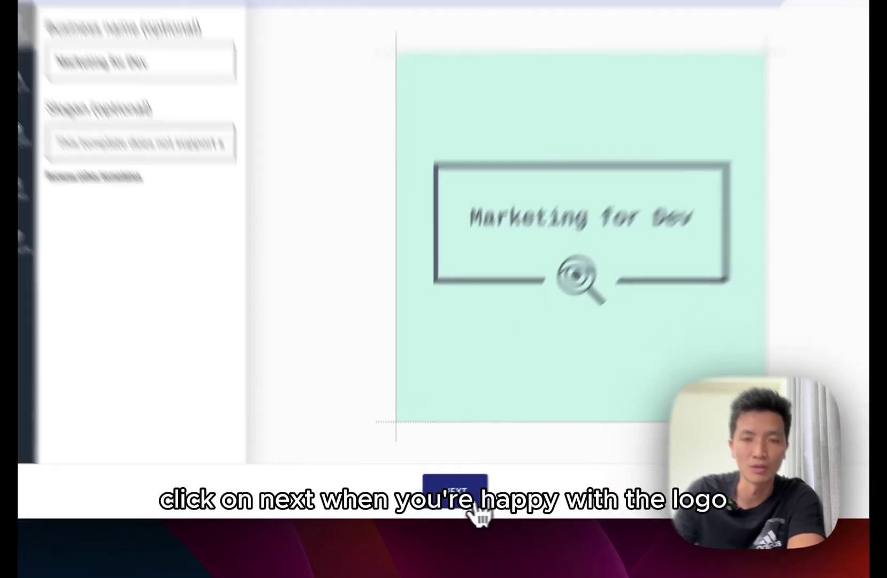
Step: Finish editing and download the free Marketing for Dev logo package
left_click(455, 506)
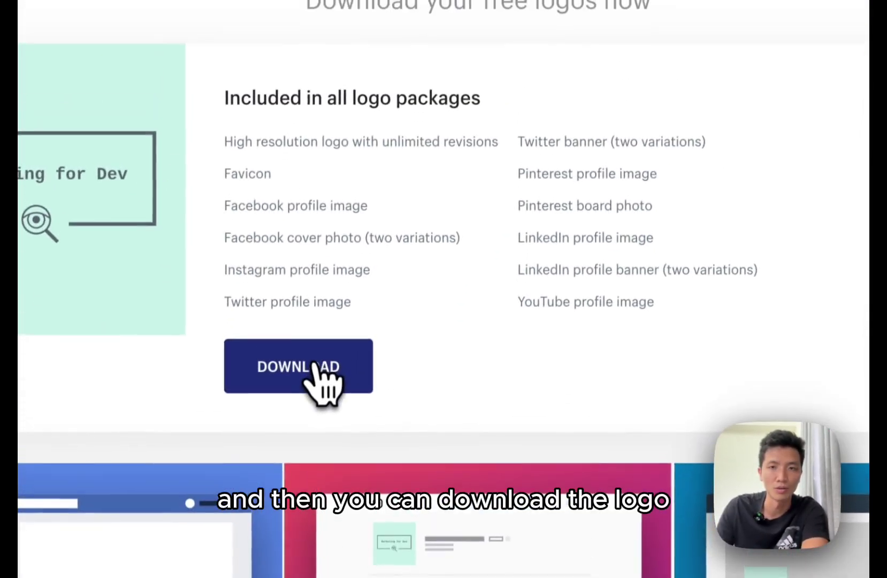
left_click(335, 170)
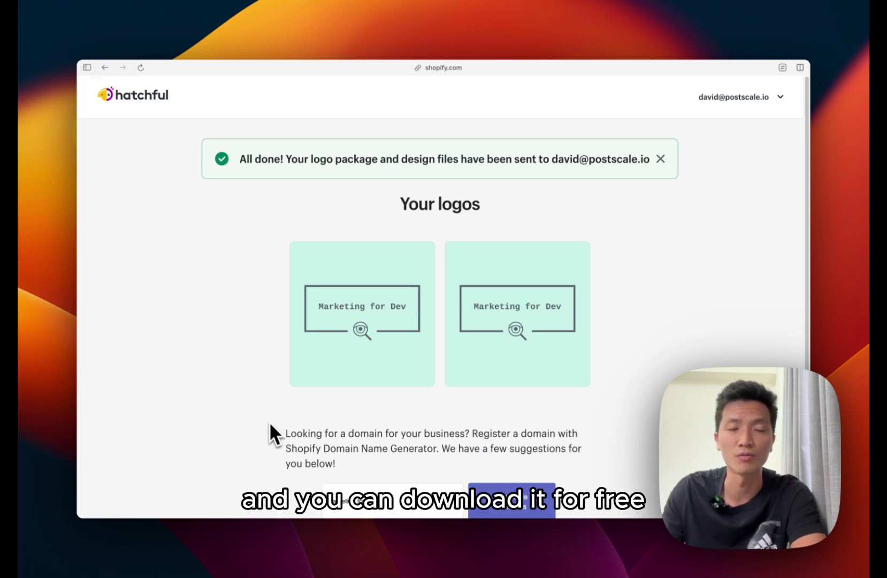
Step: Leave Hatchful's Your logos page and enter 'Marketing for Dev' as the business name on logo.com
mouse_move(459, 381)
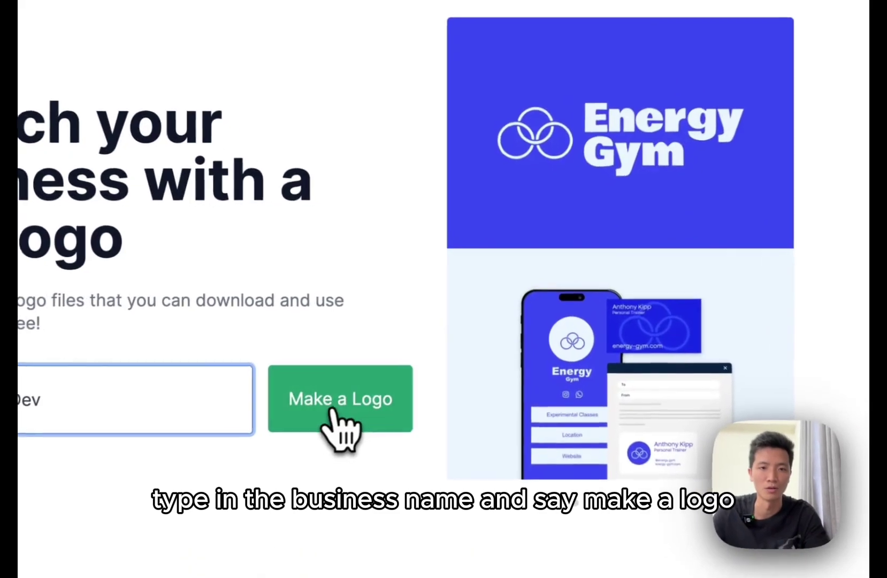
Step: Generate Logo.com ideas as a business owner with Marketing as the industry
left_click(442, 339)
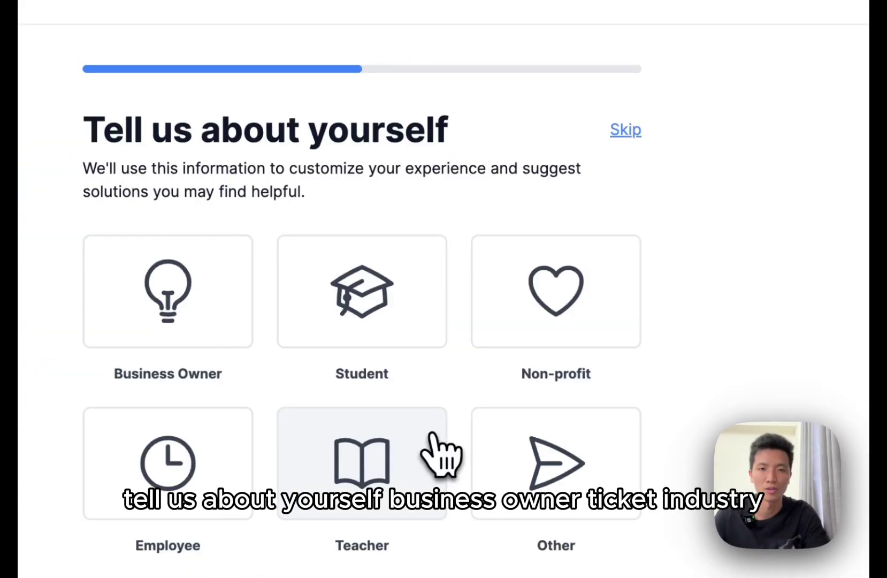
left_click(229, 343)
left_click(634, 268)
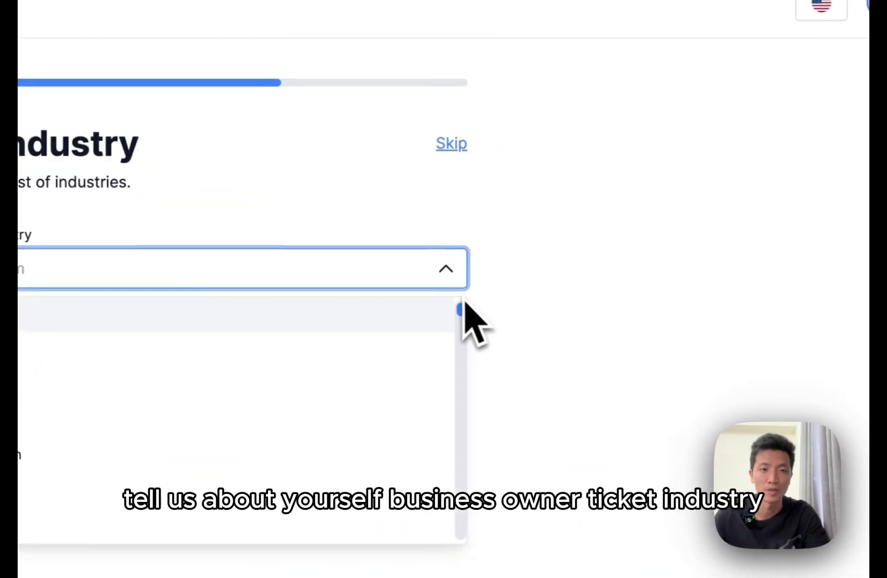
type("marketing")
left_click(237, 318)
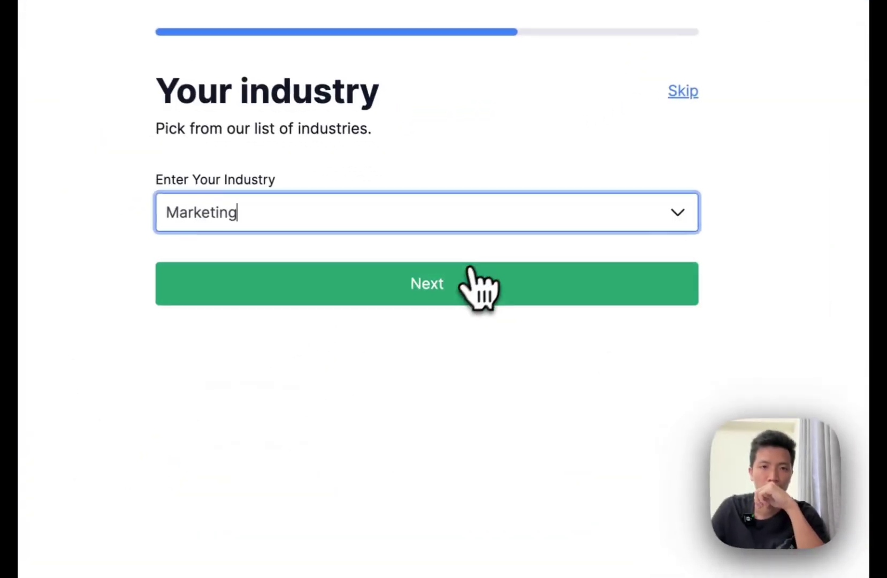
left_click(426, 294)
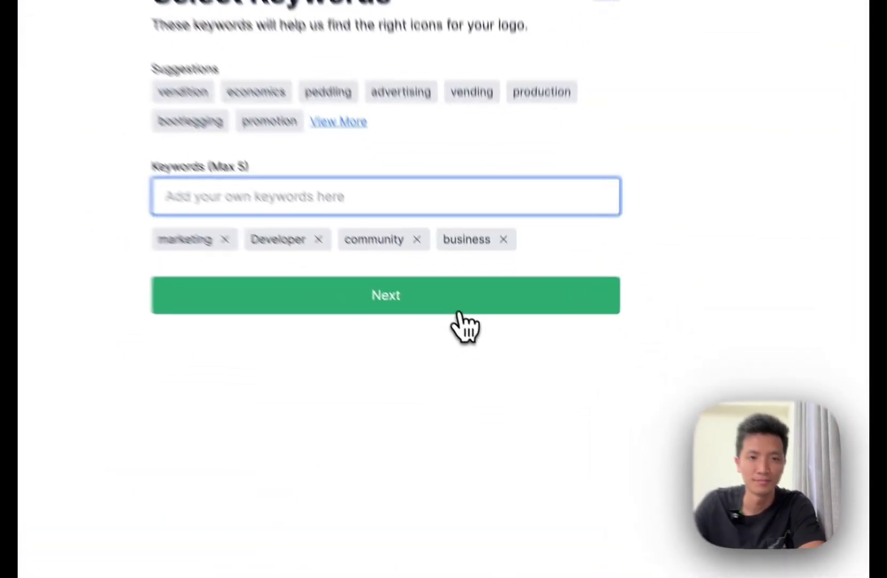
left_click(508, 463)
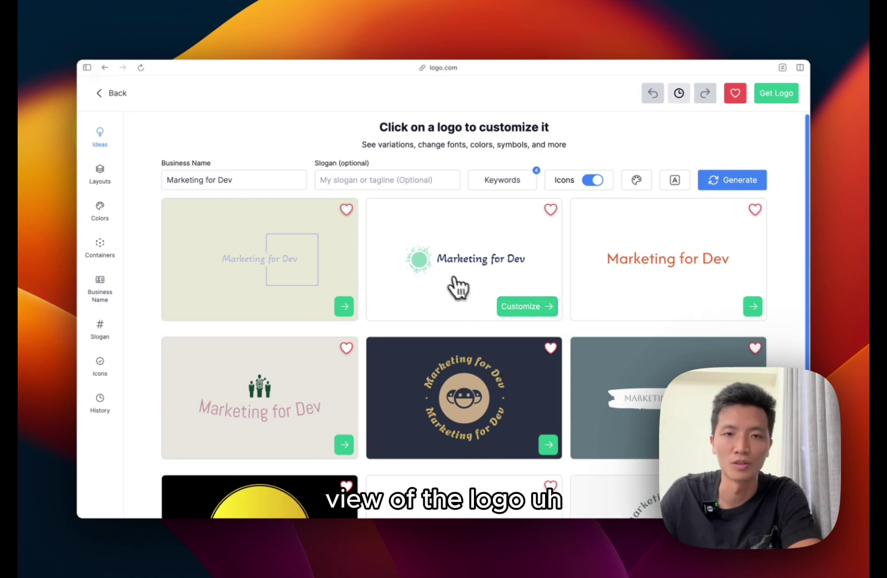
Step: Browse the ideas with colour options shown and customize the orange-text megaphone logo
scroll(449, 282, "down", 1)
scroll(453, 305, "down", 1)
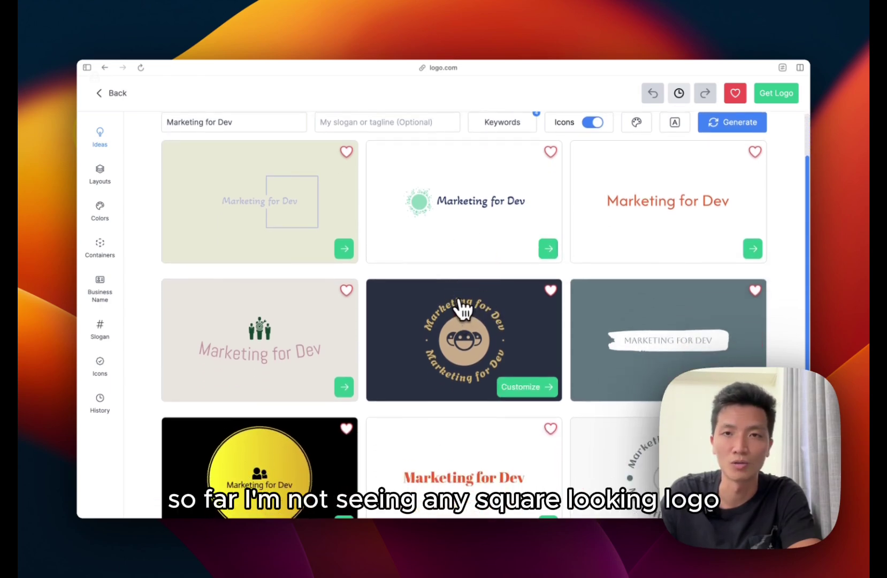
scroll(460, 305, "up", 2)
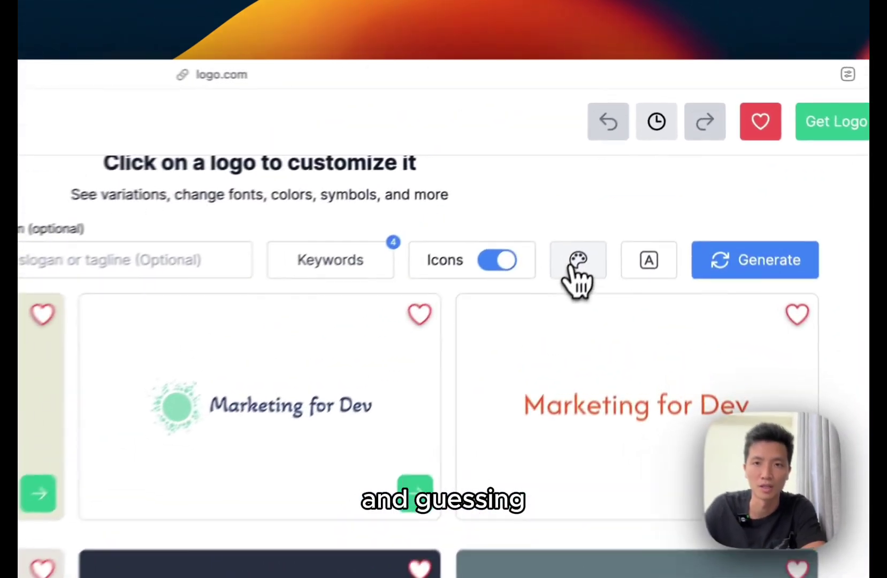
left_click(575, 260)
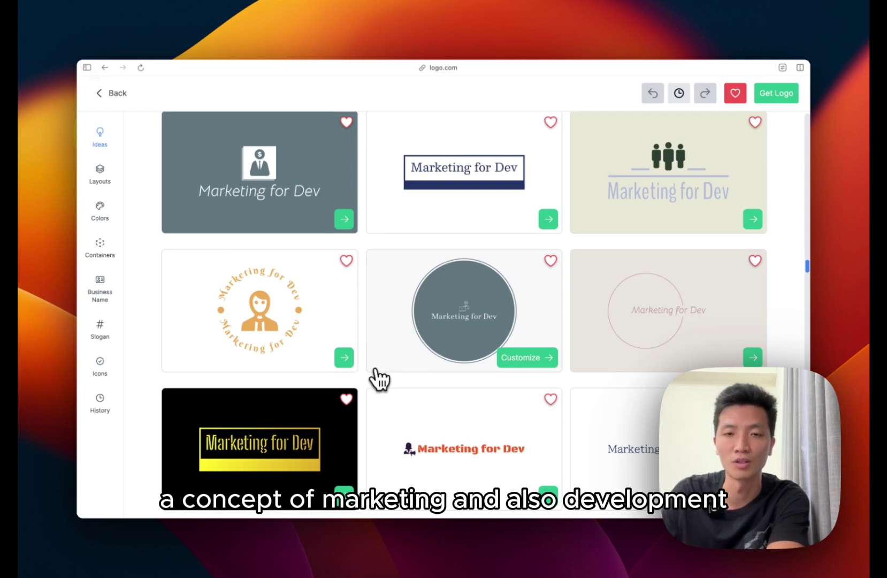
scroll(380, 380, "down", 10)
scroll(380, 376, "up", 4)
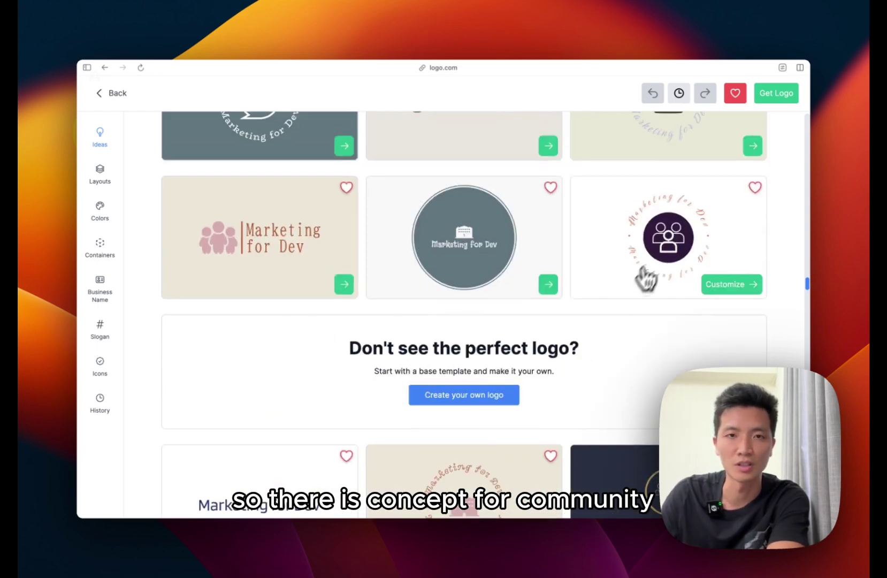
scroll(524, 311, "down", 3)
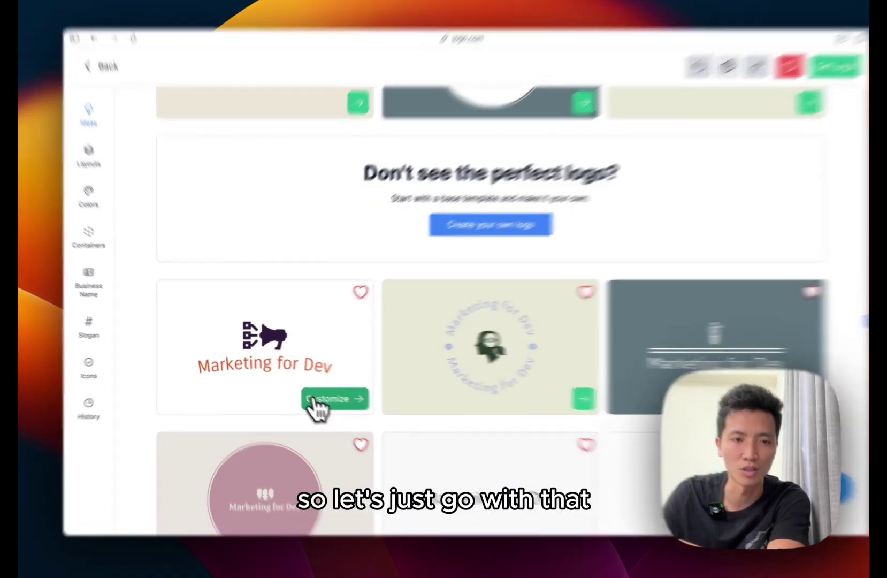
left_click(321, 394)
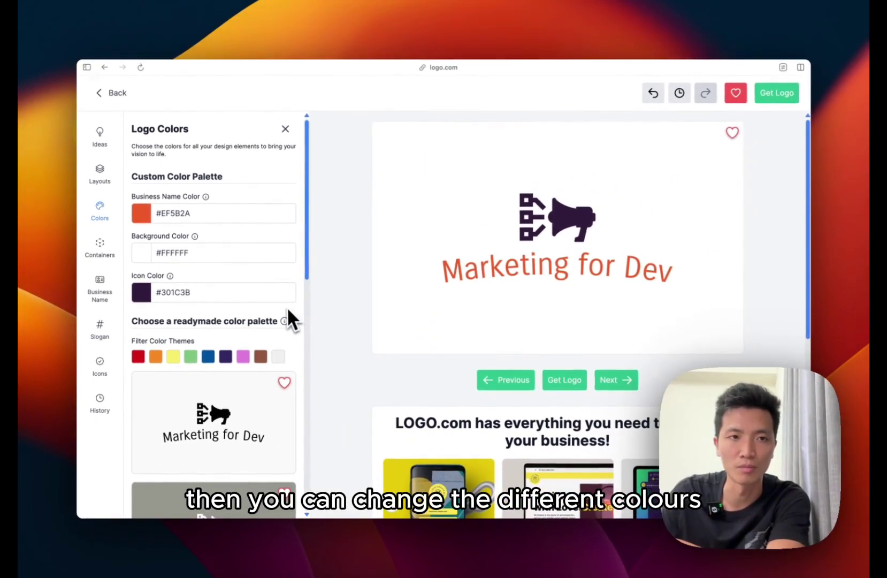
Step: Recolour the megaphone logo to the dark navy on beige palette and choose Get Logo
scroll(287, 310, "down", 10)
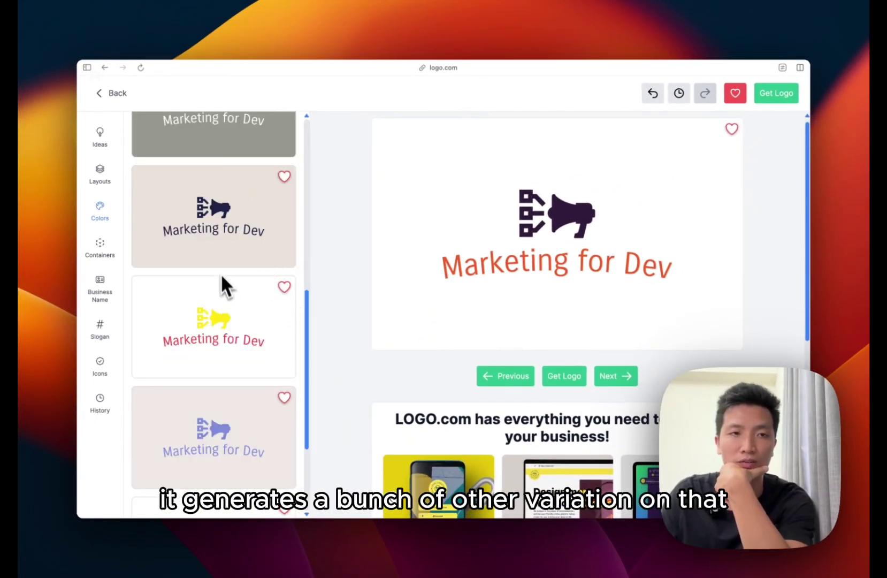
scroll(228, 296, "up", 1)
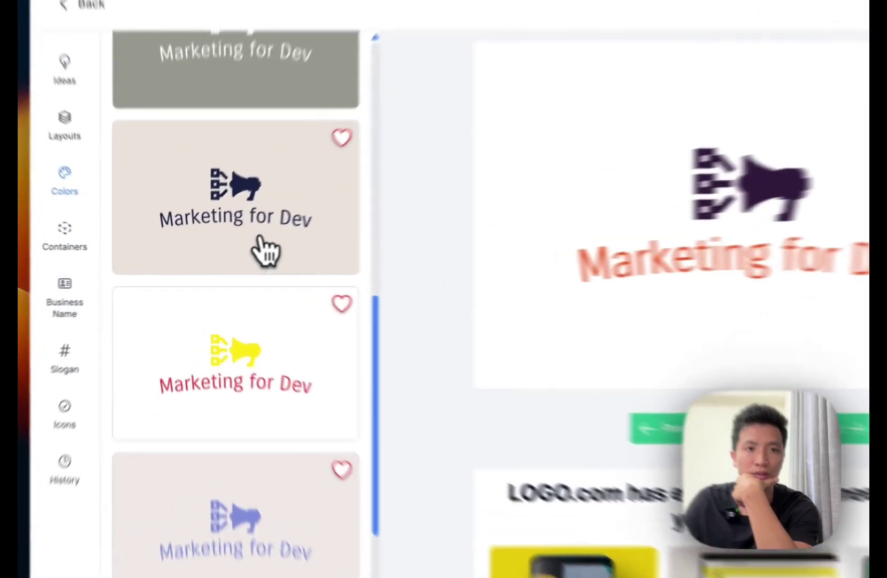
left_click(266, 248)
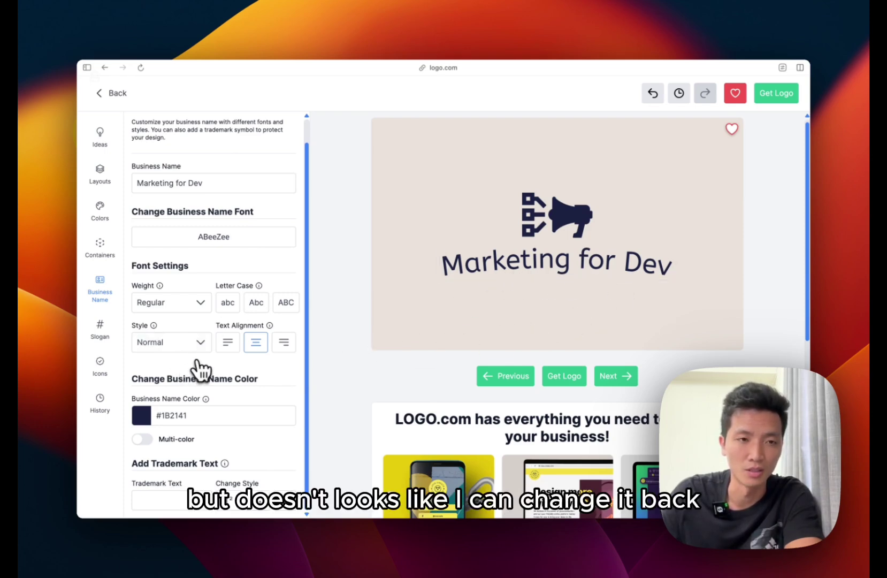
scroll(221, 370, "up", 2)
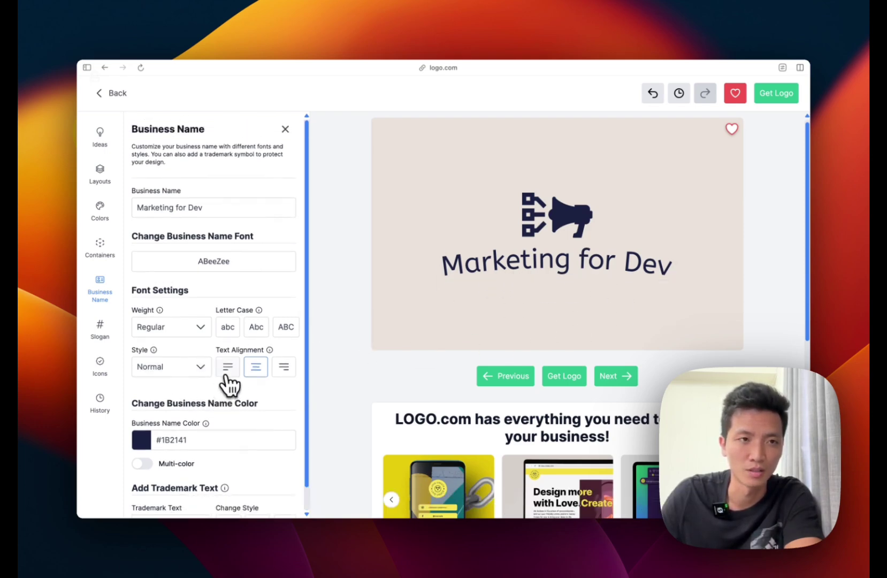
scroll(247, 400, "down", 2)
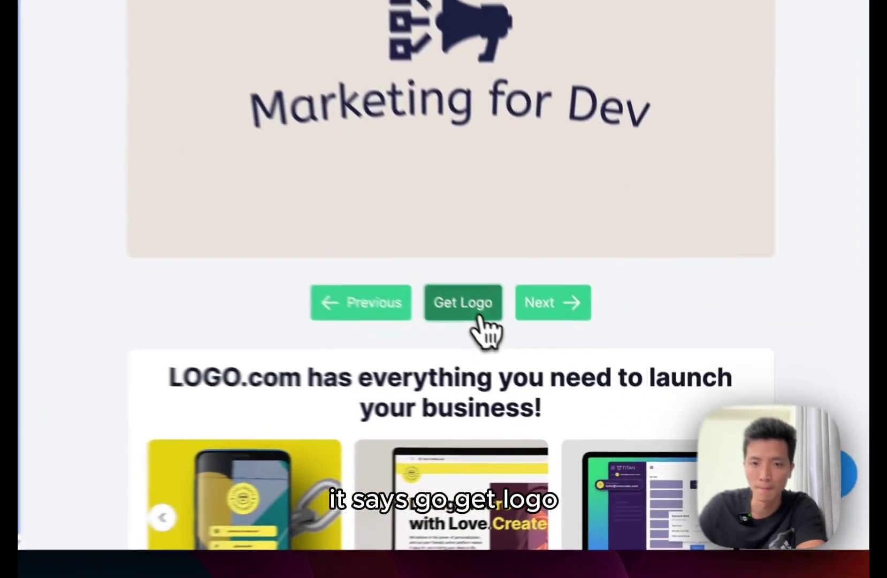
left_click(571, 382)
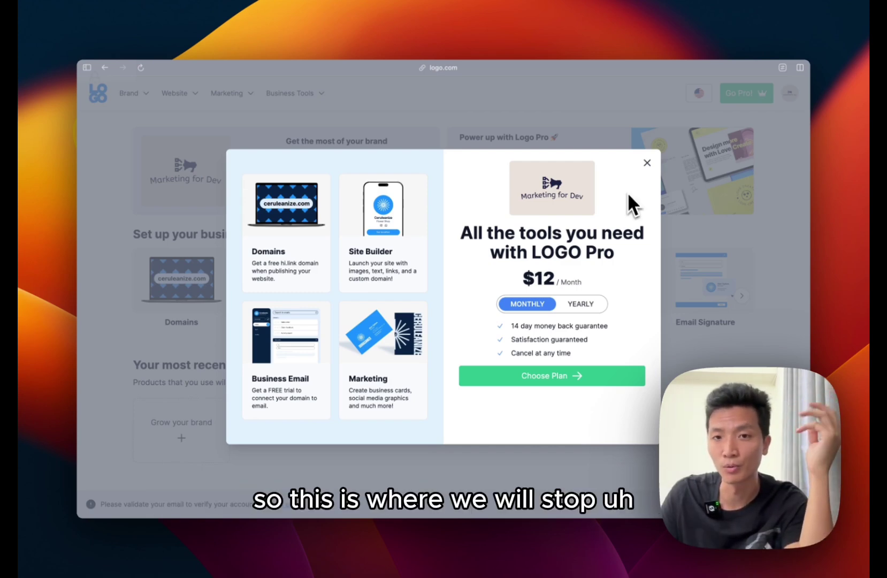
Step: Compare yearly and monthly Logo Pro prices and check out the $12-per-month plan
left_click(573, 306)
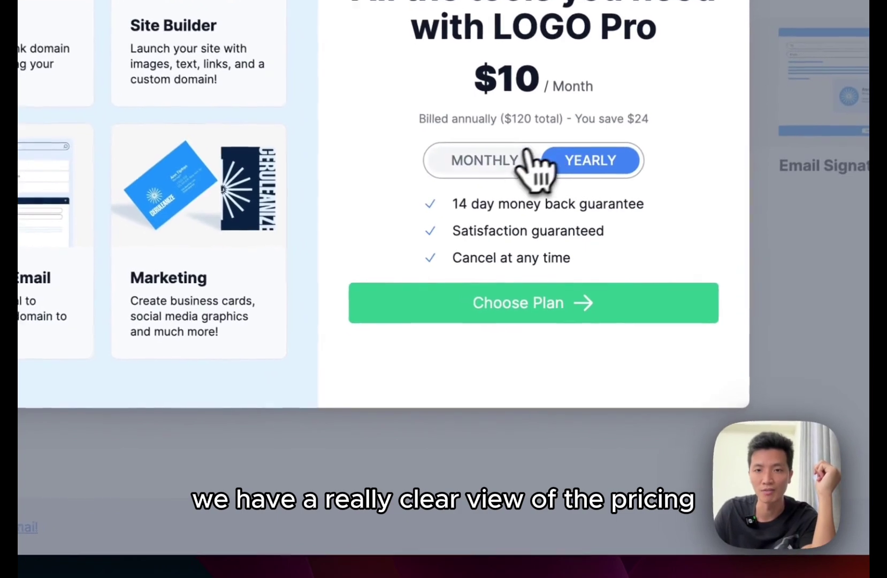
left_click(526, 155)
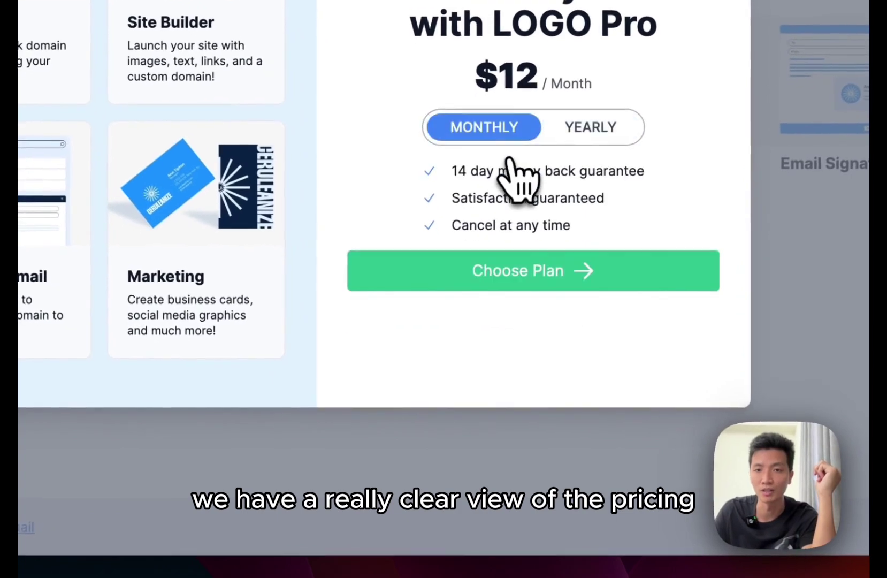
left_click(577, 140)
left_click(511, 138)
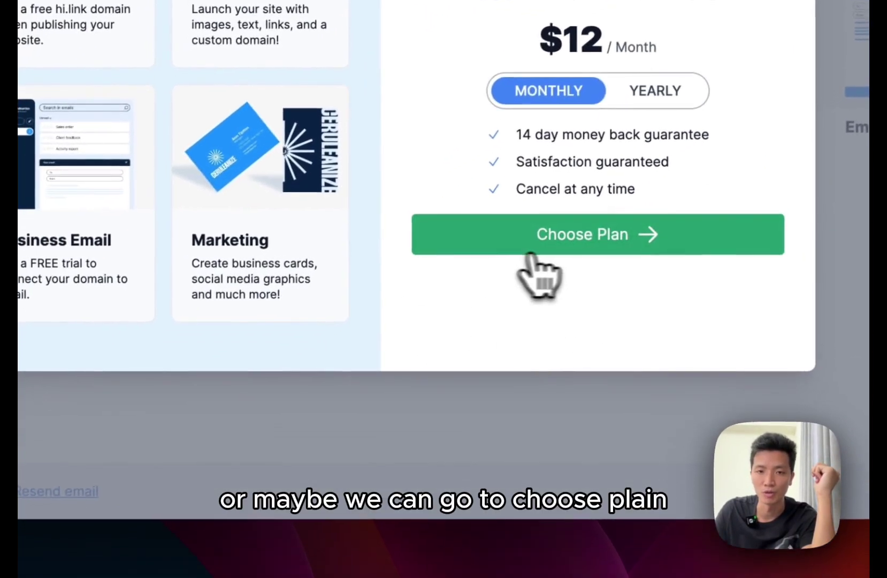
left_click(465, 285)
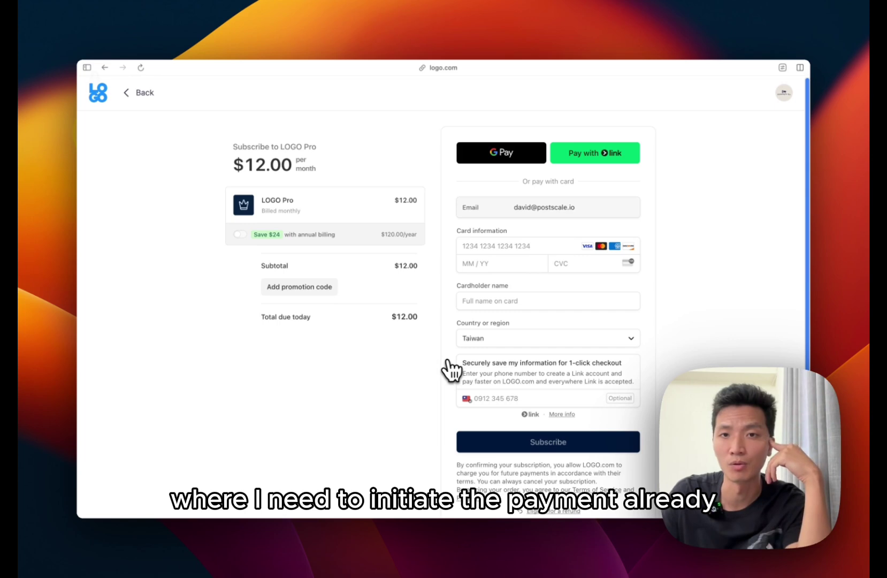
Step: Leave the Logo Pro checkout and return to the Marketing for Dev dashboard
scroll(234, 187, "down", 1)
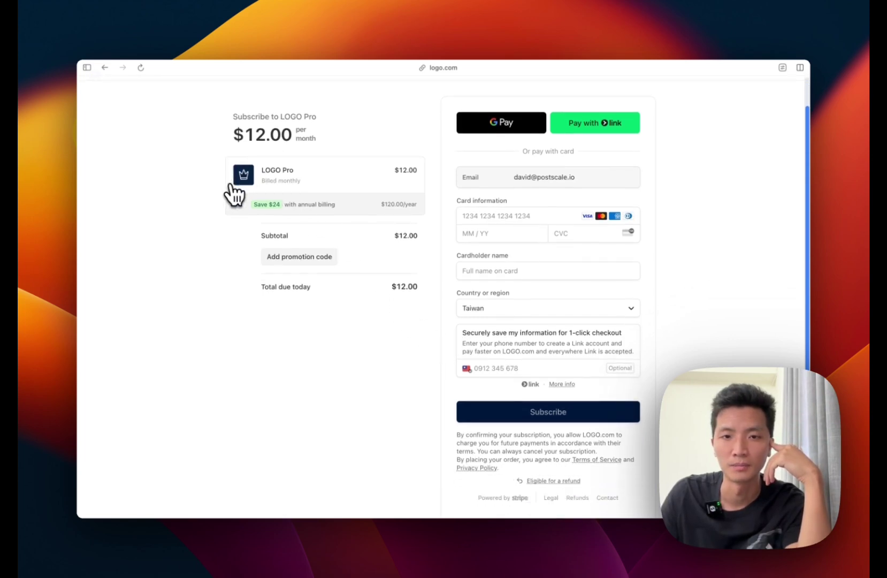
scroll(231, 186, "up", 1)
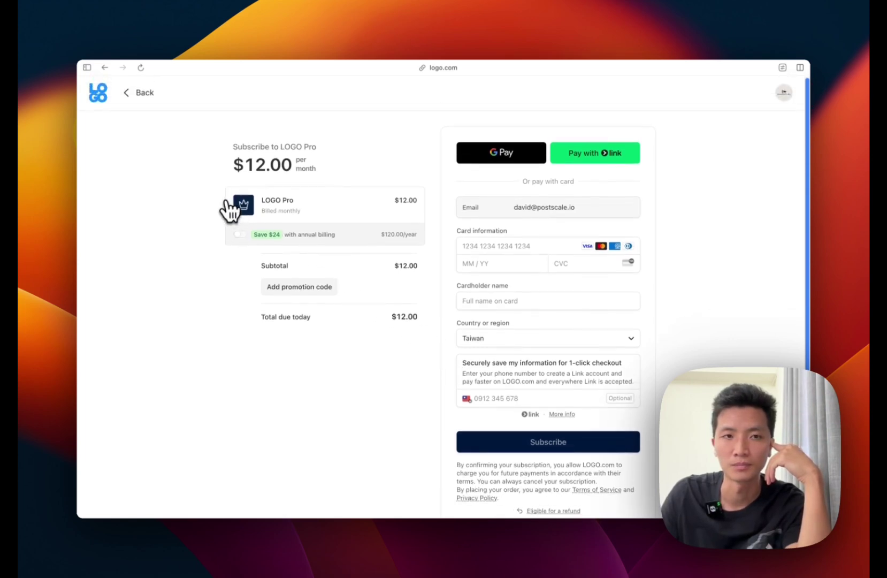
left_click(128, 100)
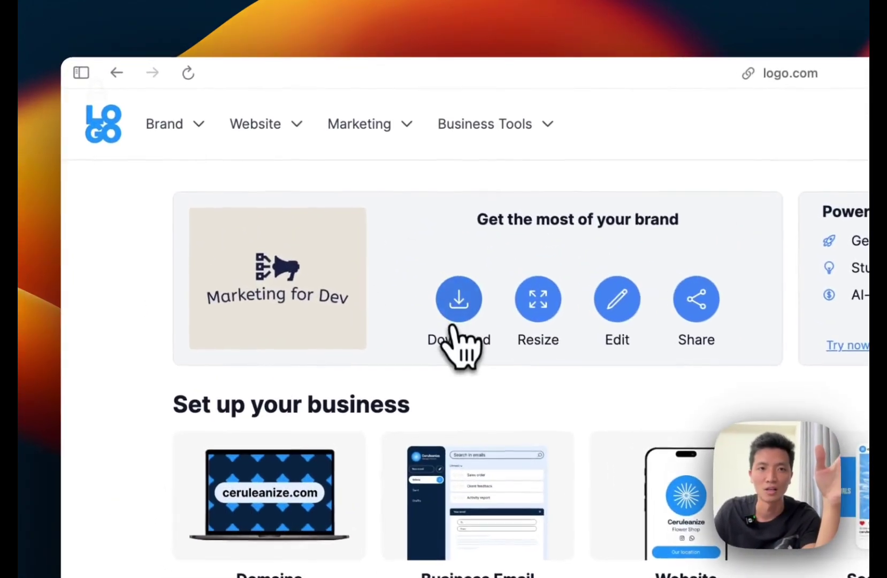
Step: Download the Marketing for Dev logo zip file from Logo.com's logo files page
left_click(459, 315)
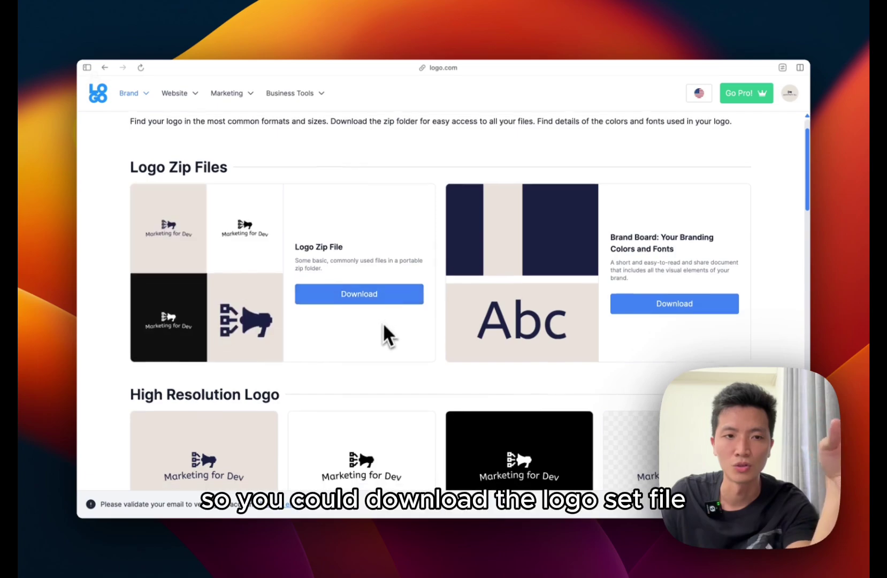
scroll(380, 329, "down", 2)
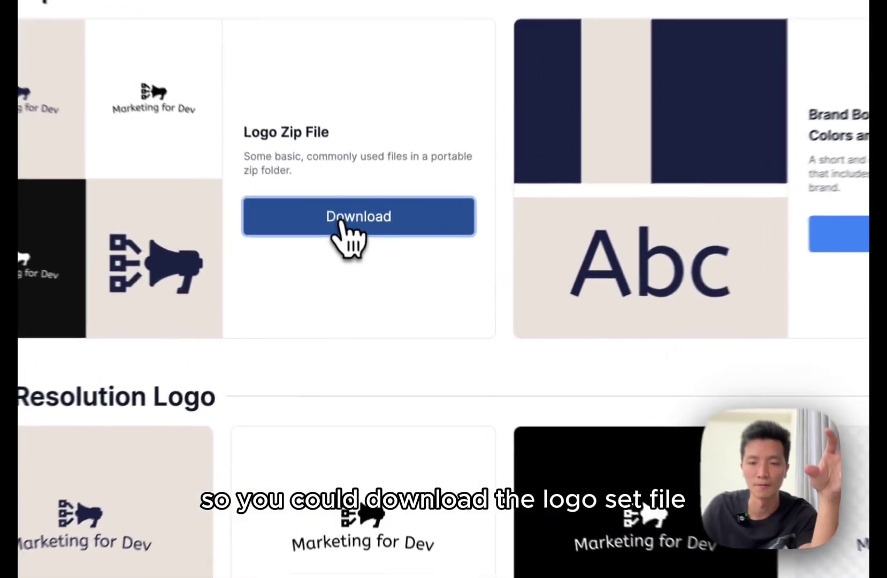
left_click(353, 274)
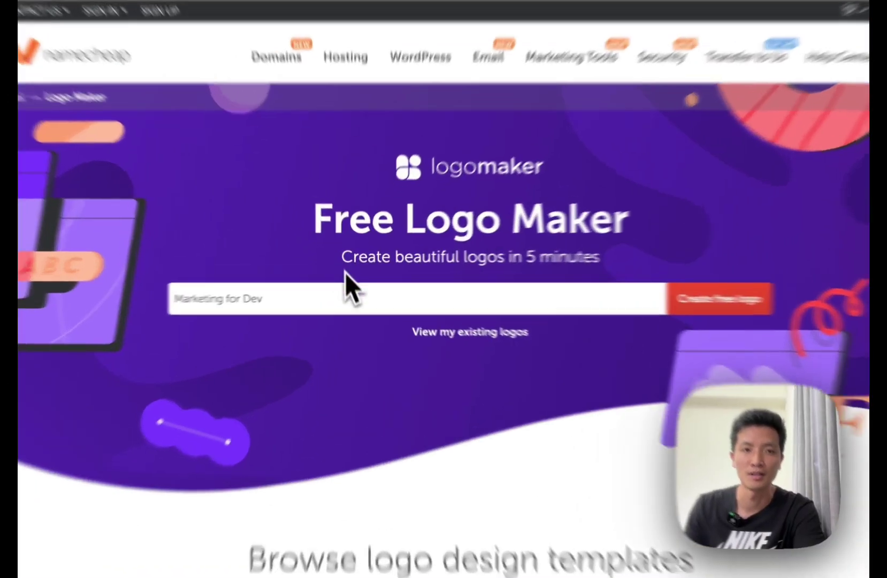
Step: Submit Marketing for Dev as a Digital Marketing business and pick sans-serif, modern, medium-weight and elegant fonts
left_click(363, 295)
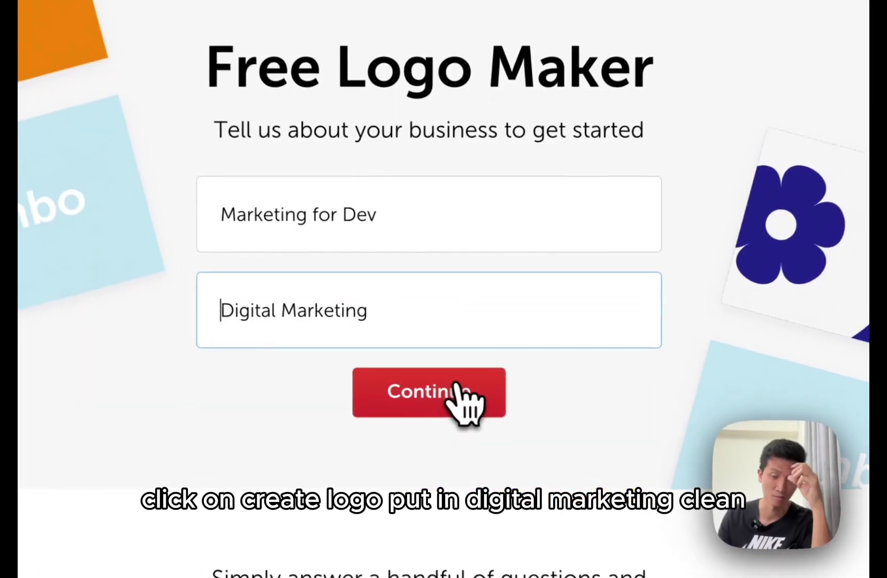
left_click(425, 397)
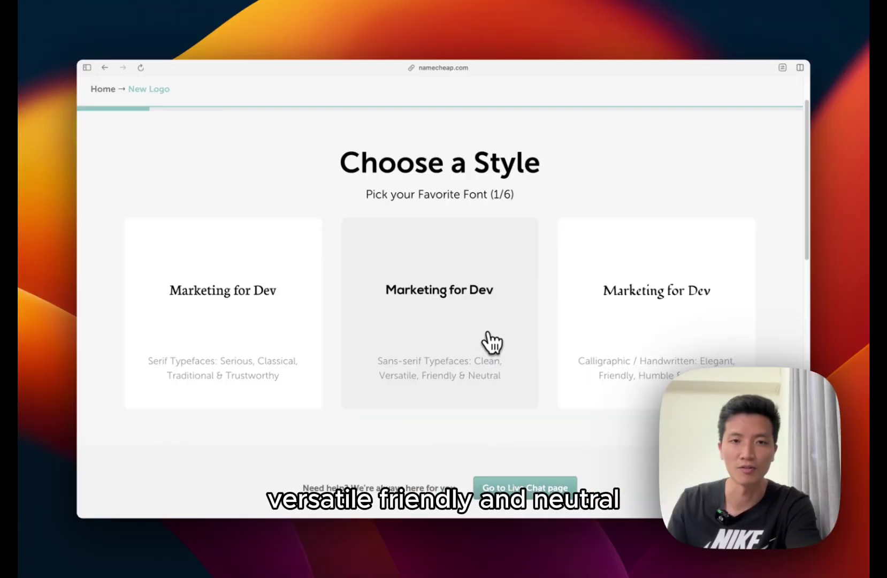
left_click(492, 340)
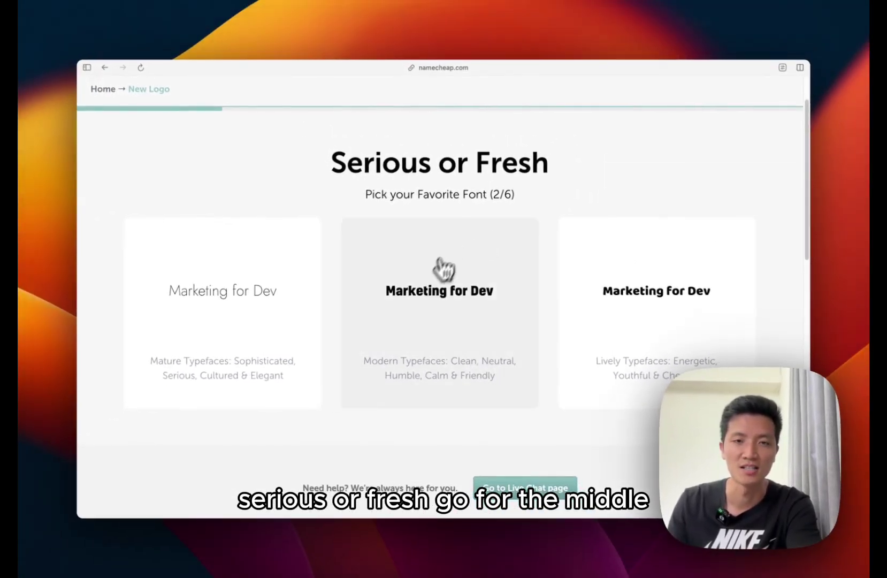
left_click(440, 273)
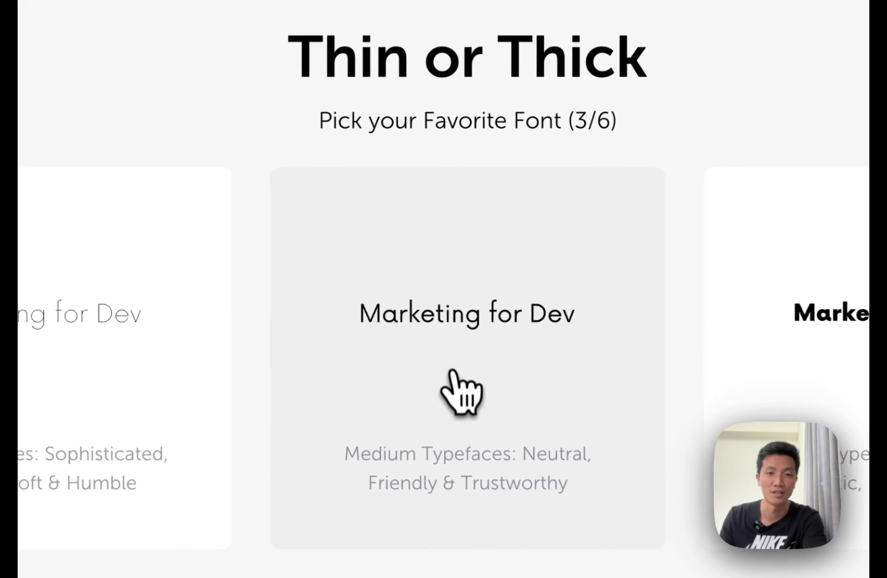
left_click(537, 227)
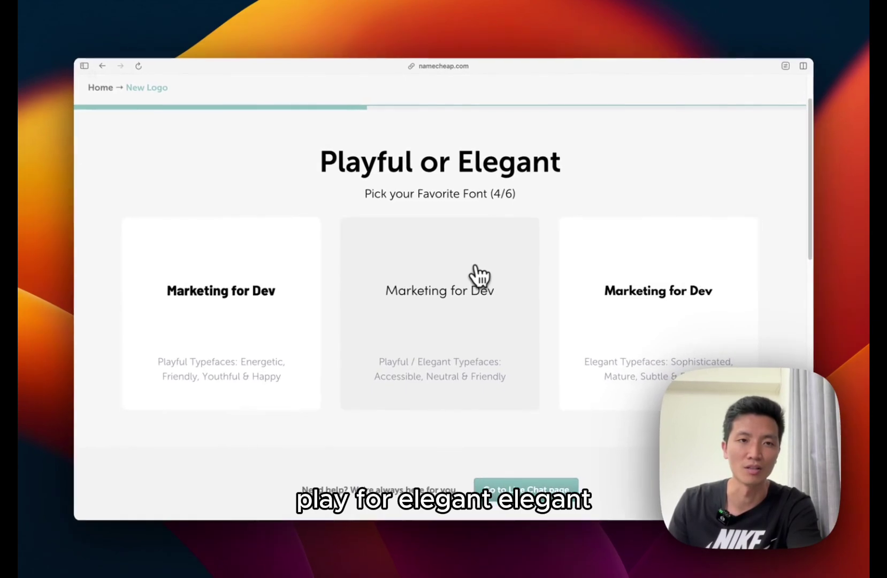
left_click(615, 249)
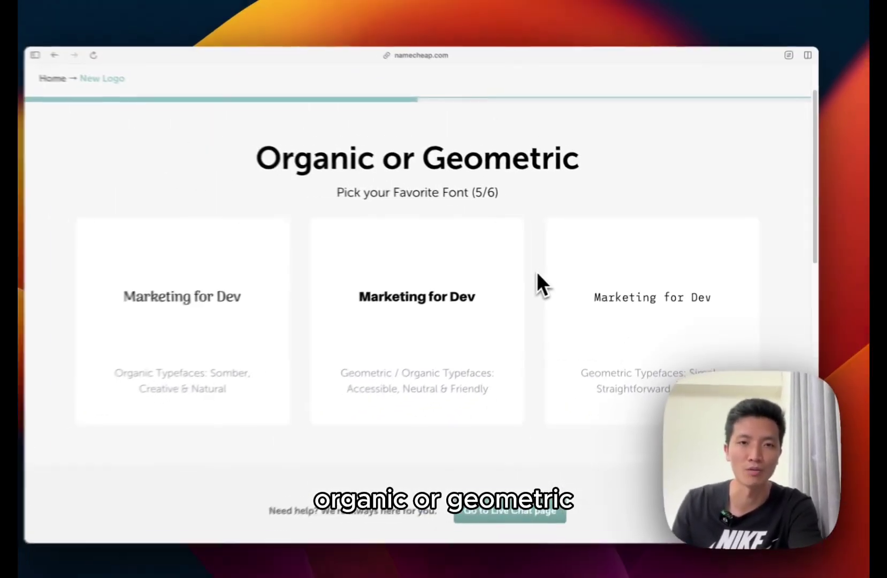
left_click(283, 292)
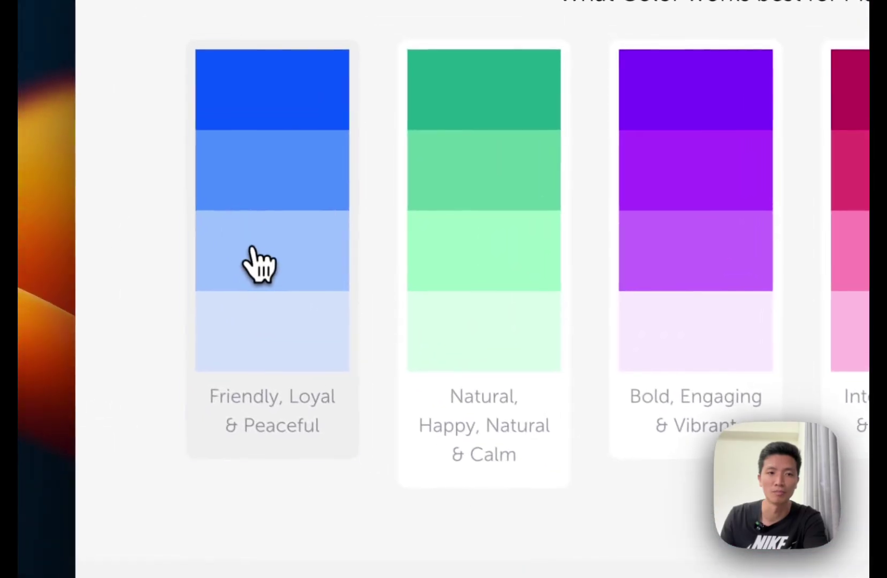
Step: Choose the blue friendly, loyal and peaceful palette and search icons for 'develope'
left_click(253, 249)
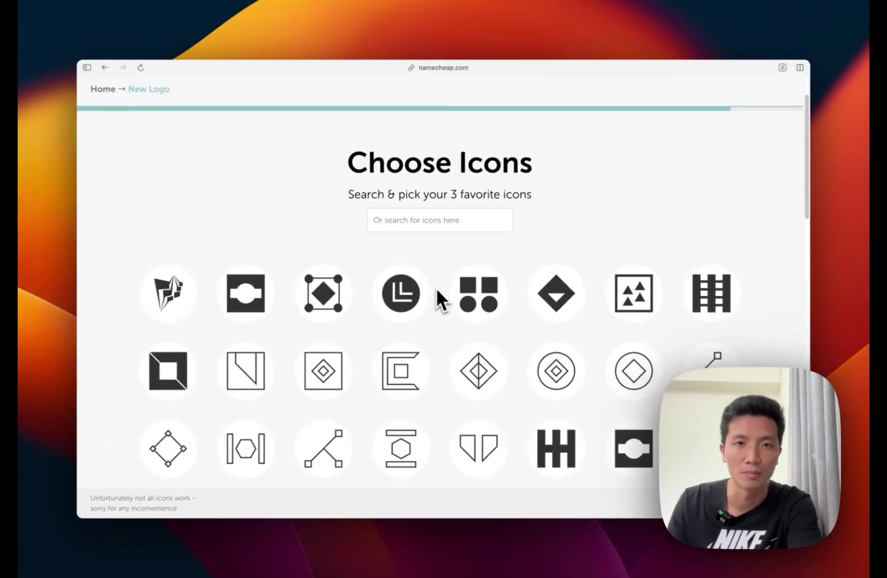
scroll(439, 283, "down", 1)
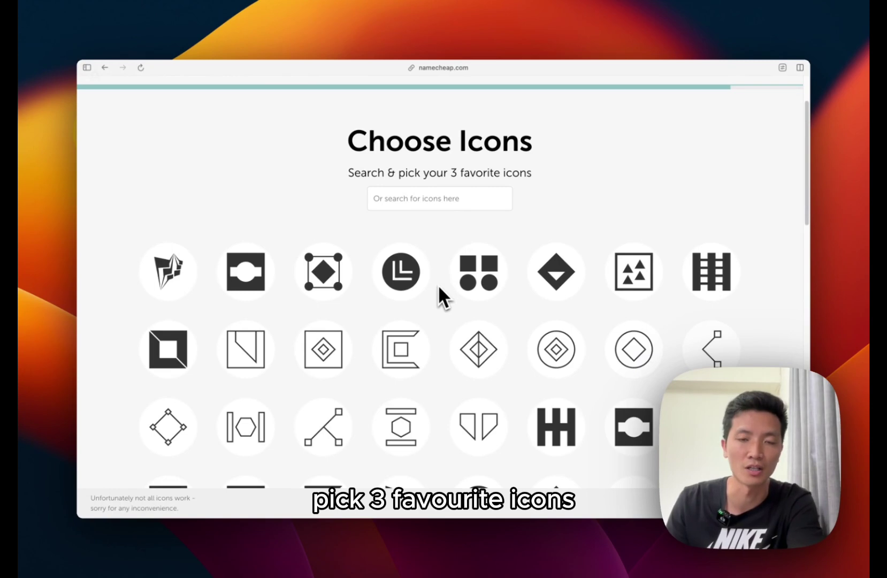
scroll(438, 291, "down", 1)
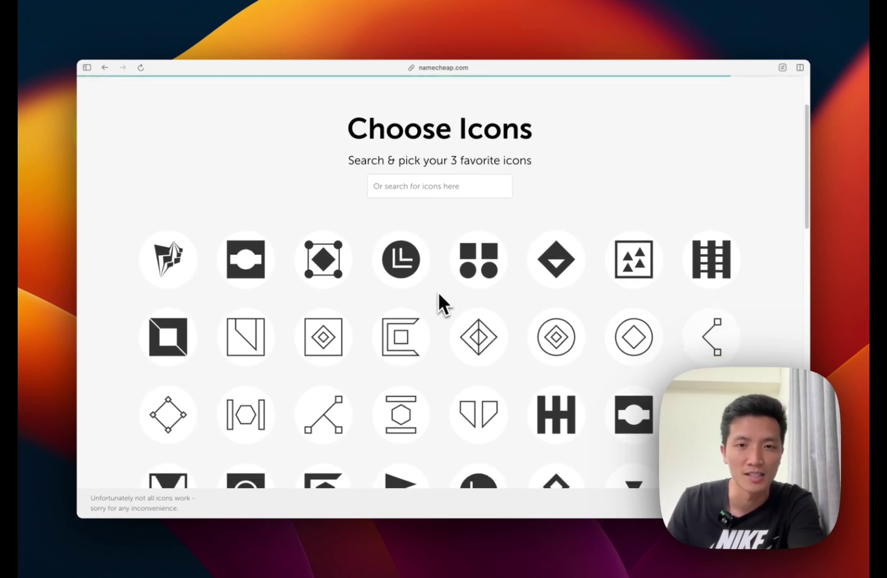
scroll(436, 225, "down", 1)
left_click(434, 179)
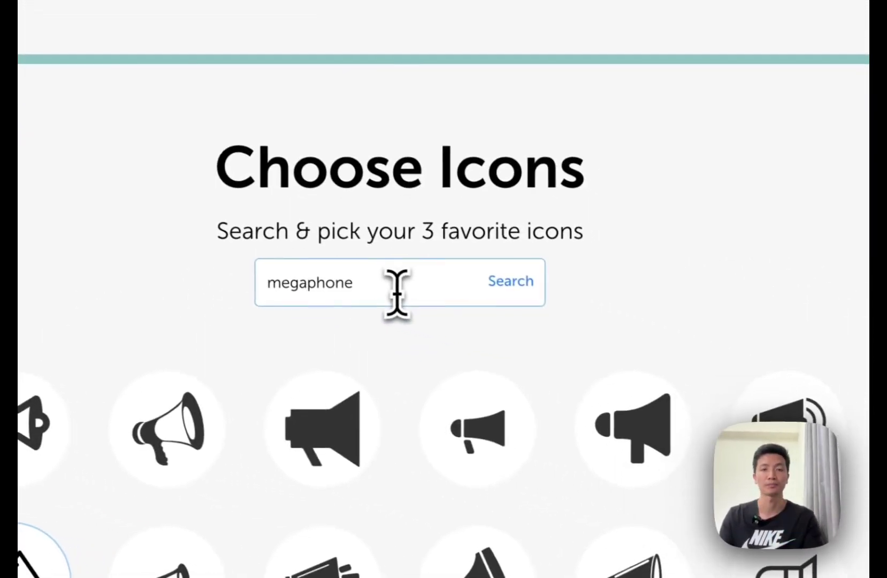
left_click(395, 293)
key("ctrl+a")
type("develope")
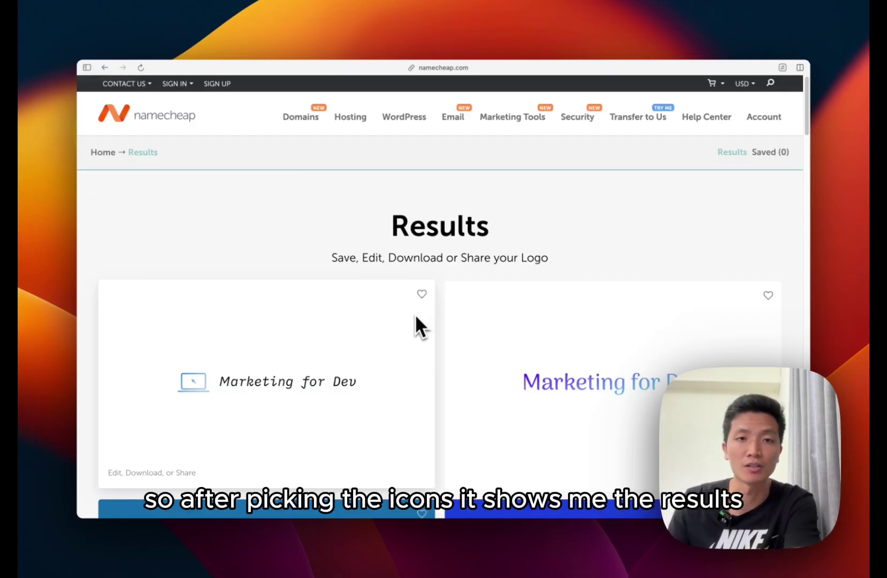
Step: Scroll through the Marketing for Dev logo's business card and T-shirt mockups on the Design page
scroll(450, 331, "down", 5)
scroll(474, 363, "up", 4)
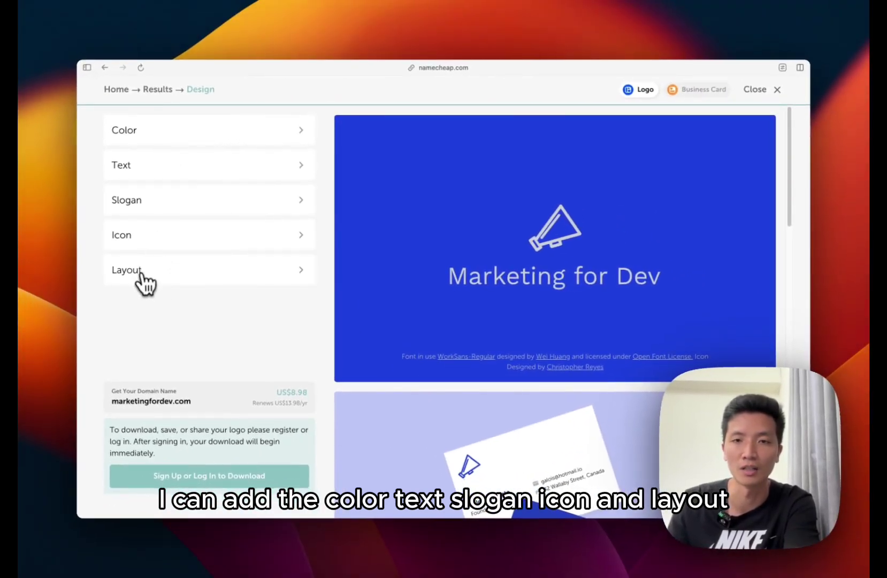
scroll(387, 271, "down", 5)
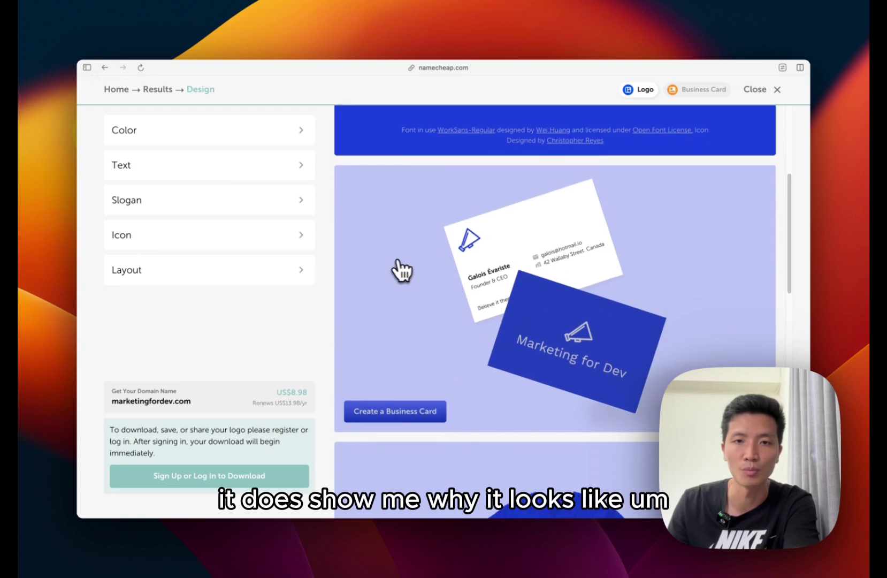
scroll(494, 308, "down", 4)
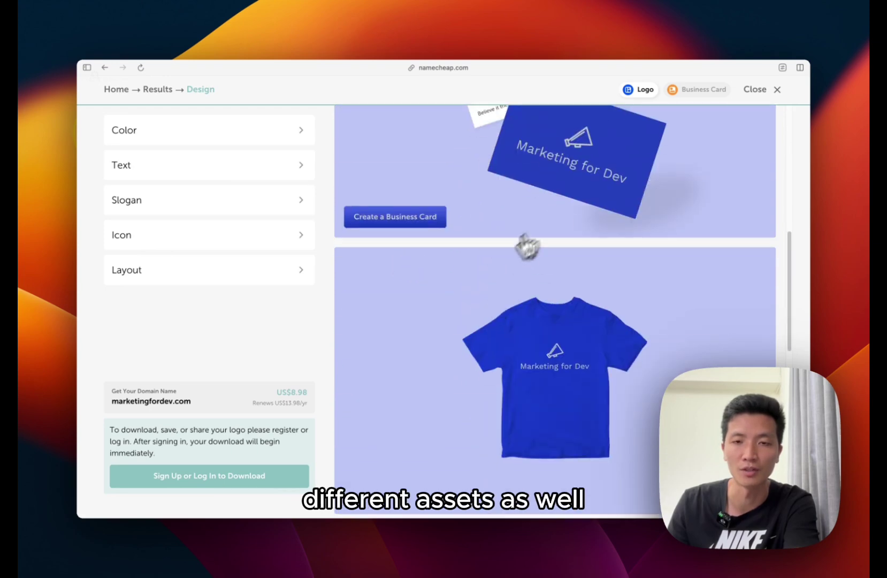
scroll(517, 268, "down", 1)
scroll(530, 302, "down", 3)
scroll(531, 302, "up", 12)
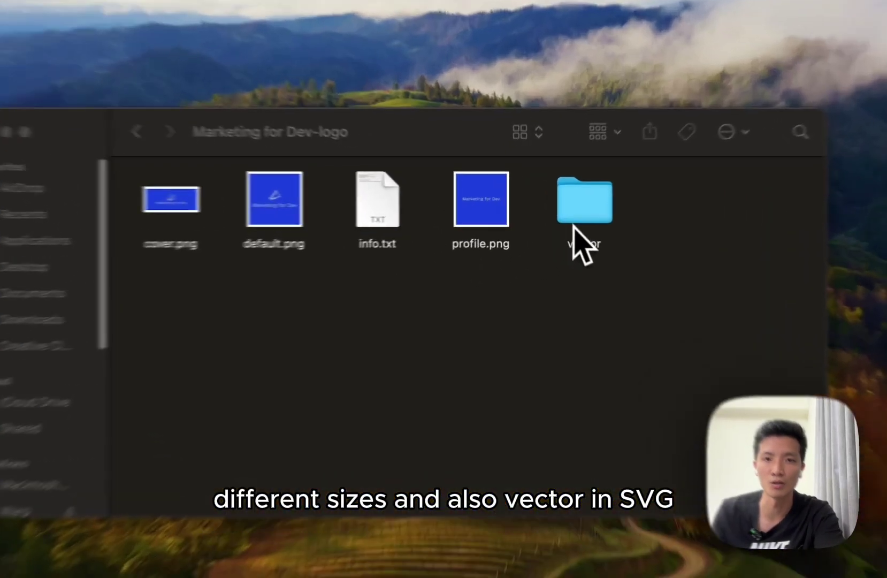
Step: Browse the SVG files in the vector folder, then return to the Marketing for Dev-logo folder
double_click(559, 225)
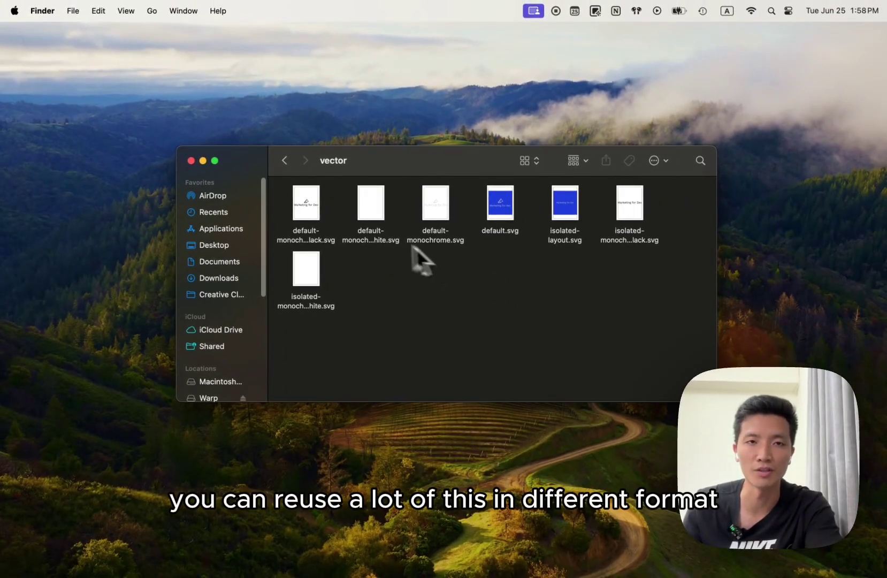
left_click(290, 167)
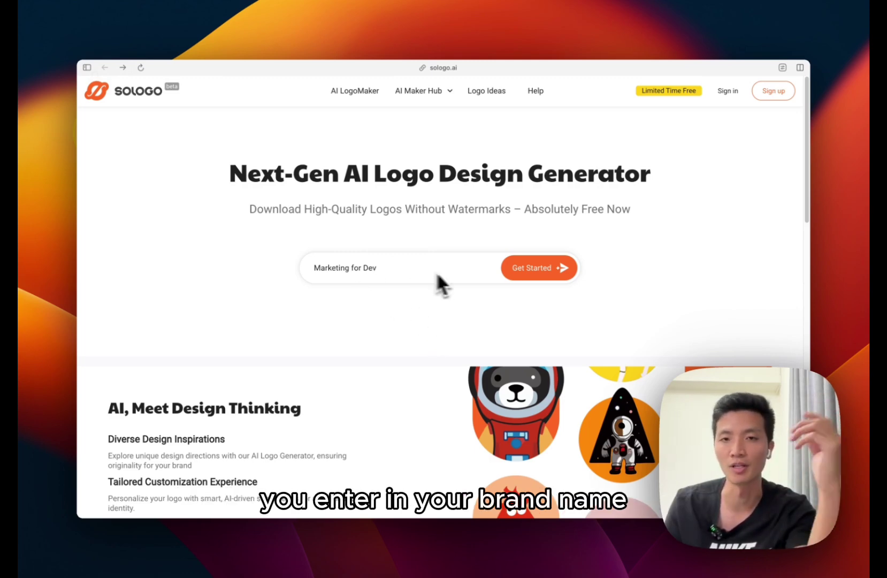
Step: Start a Sologo logo with no slogan, purpose Community, and a megaphone-with-laptop marketing idea
left_click(525, 274)
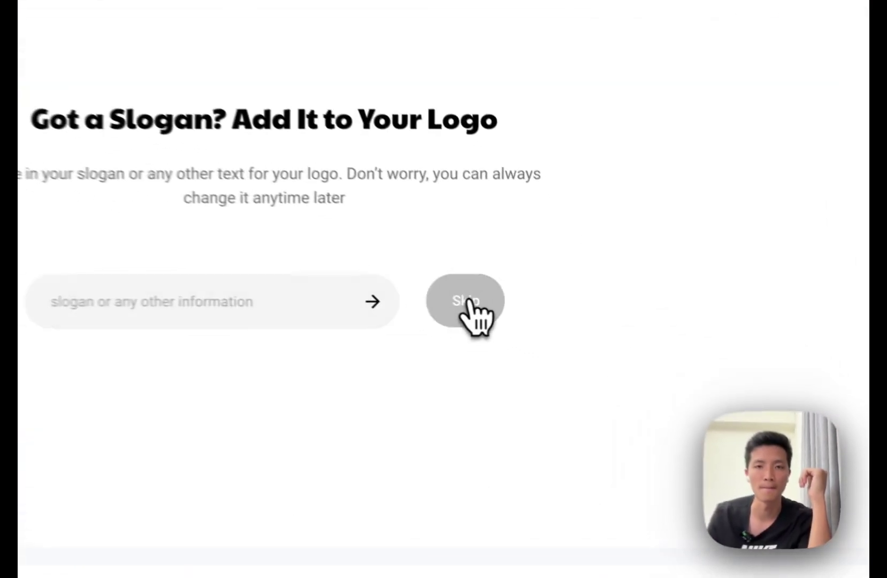
left_click(550, 324)
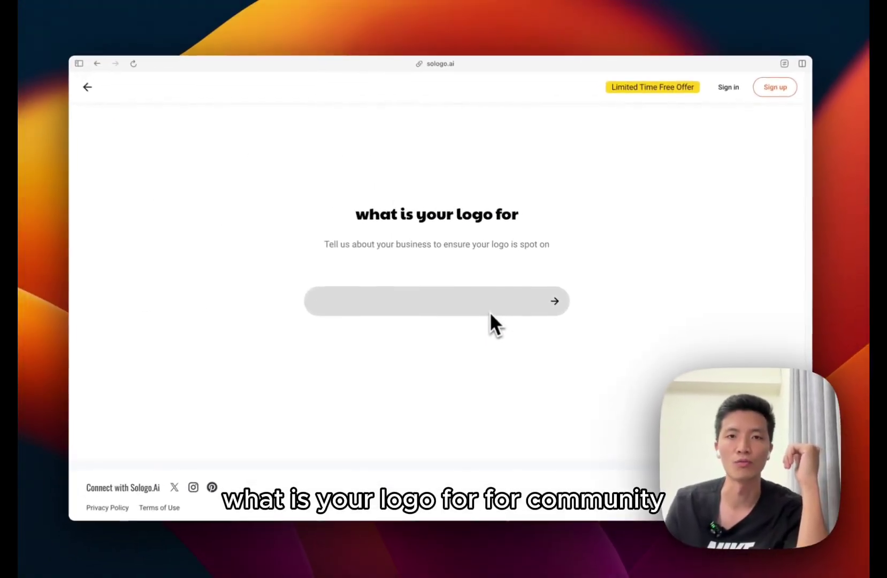
type("Community")
left_click(473, 327)
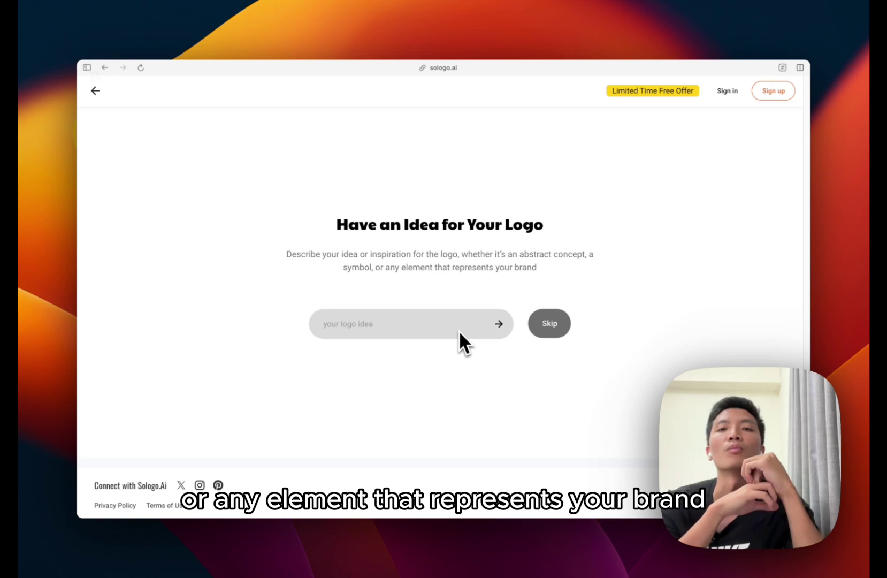
type("a mega")
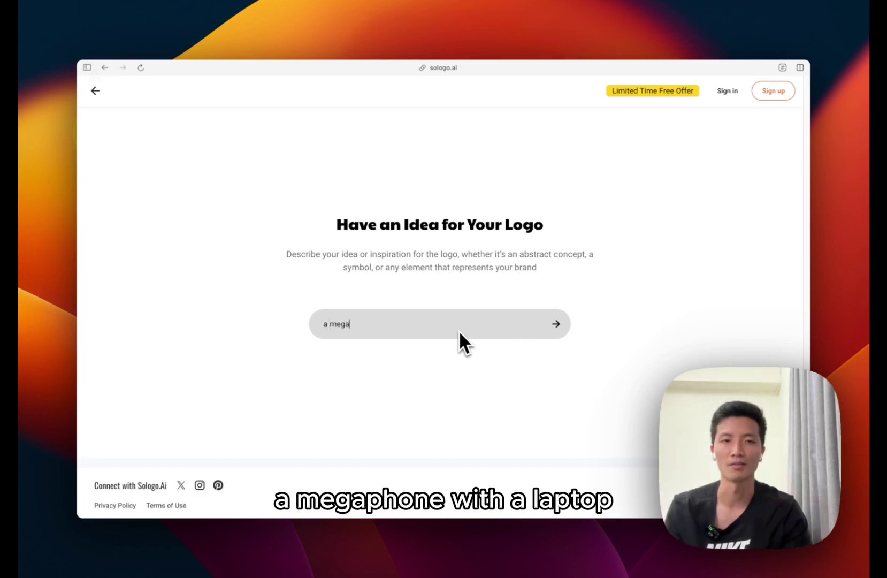
type("phone with a ")
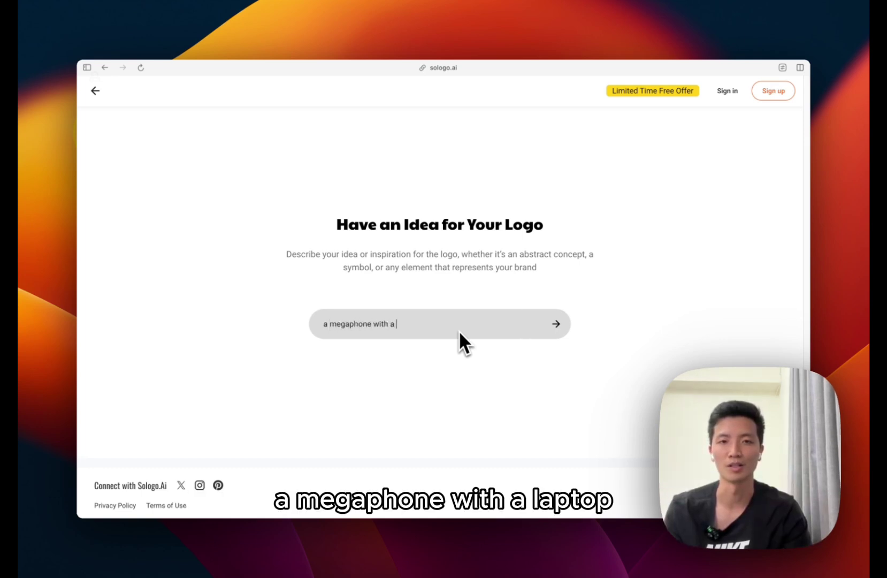
type("laptop or any ")
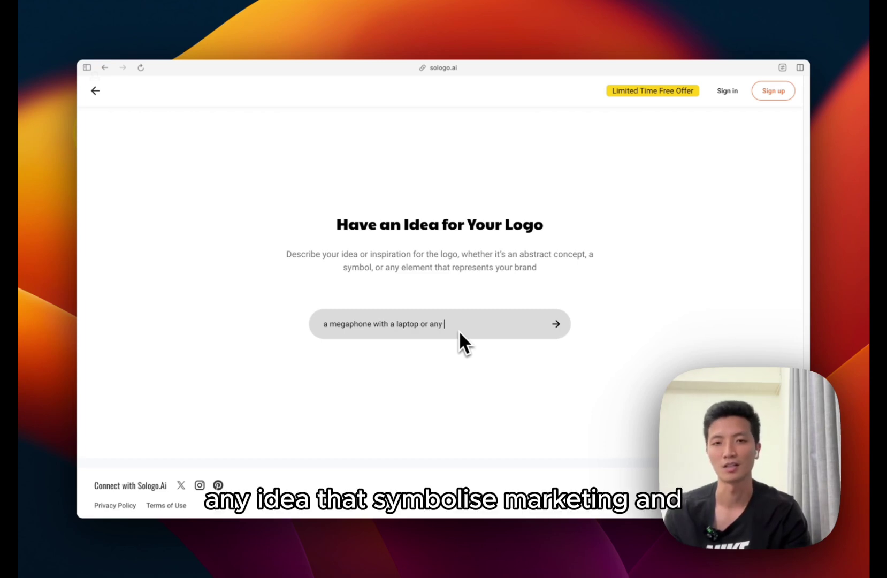
type("idea that symbolize")
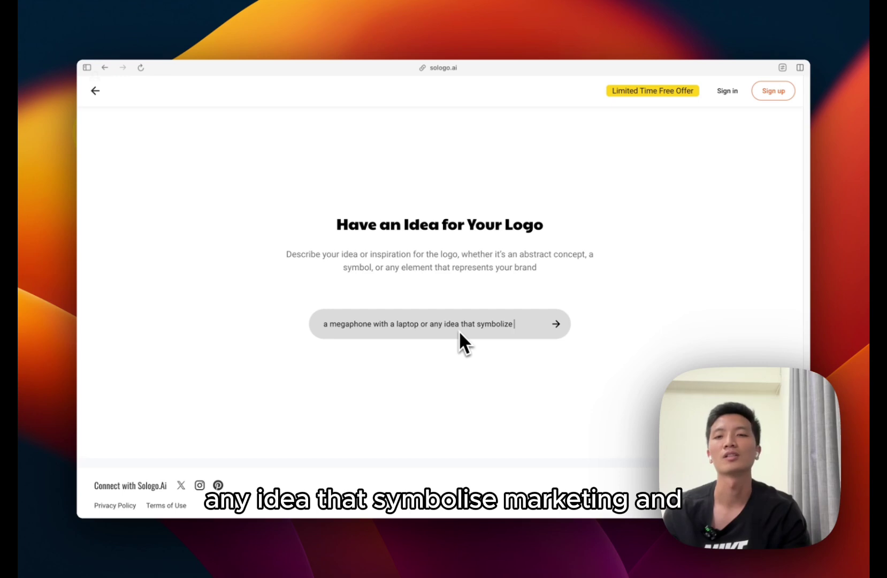
type(" marketing ")
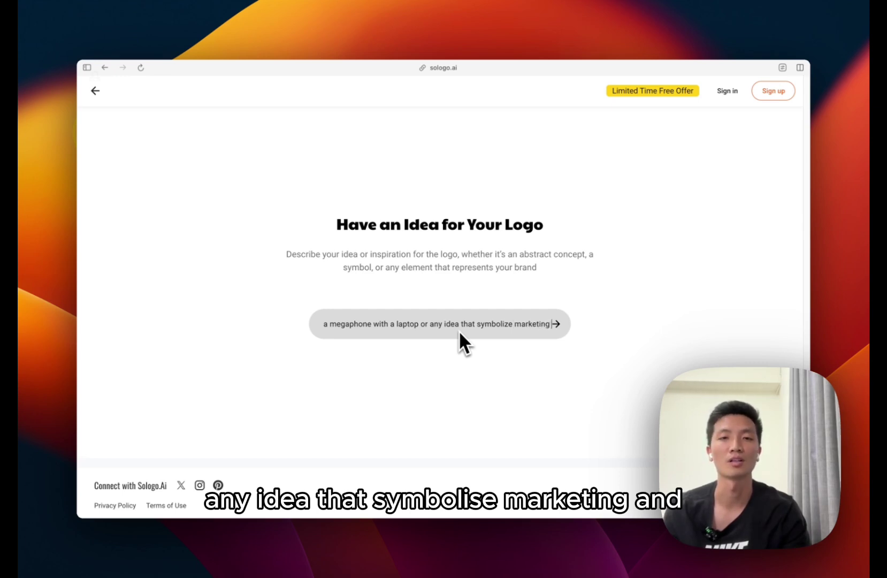
type("and sof")
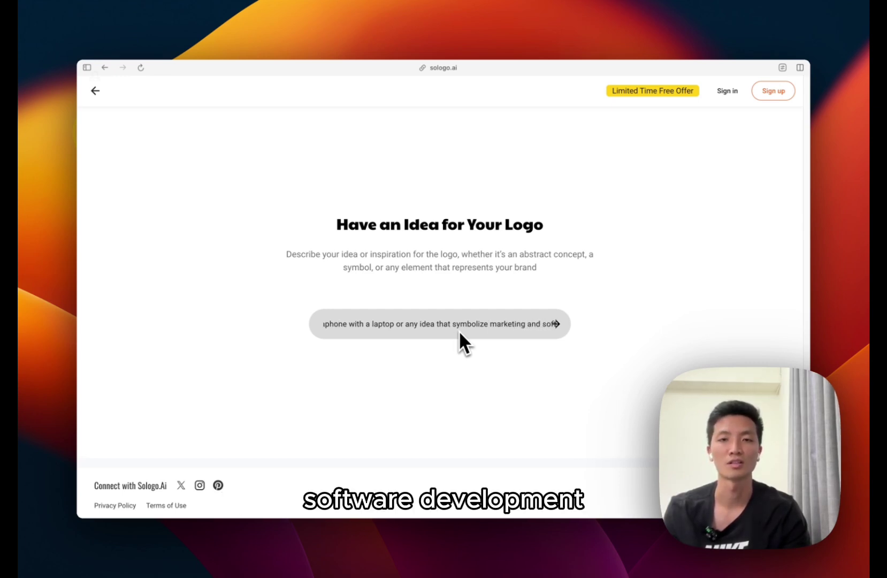
type("tware developm")
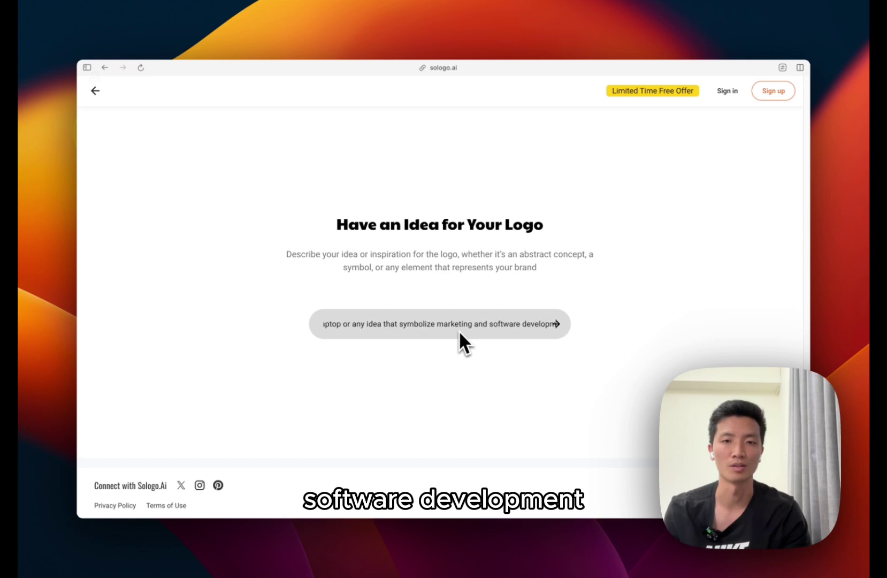
type("ent")
Step: Submit the idea and review the generated red MFD, green pear and dark teal-flame logos
key("Return")
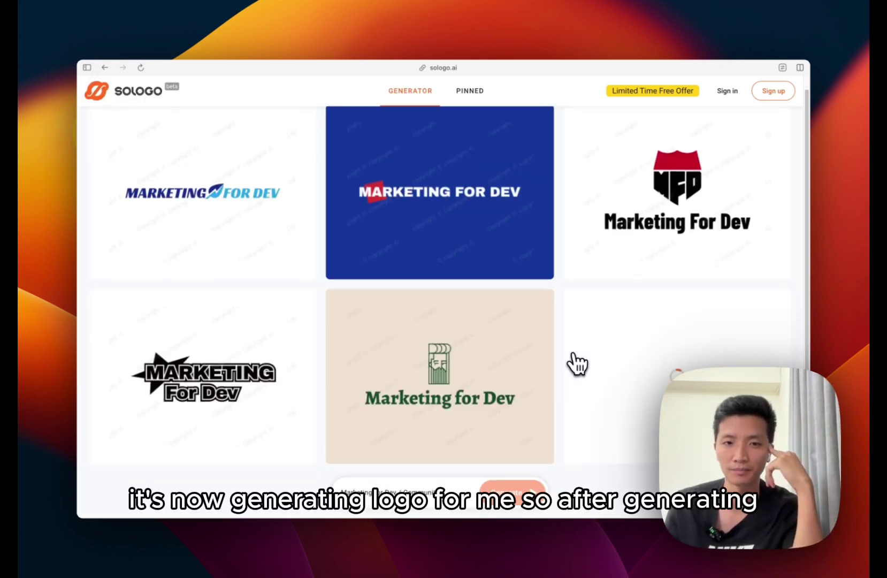
scroll(503, 311, "down", 5)
scroll(512, 323, "up", 3)
scroll(502, 331, "up", 3)
scroll(502, 332, "up", 1)
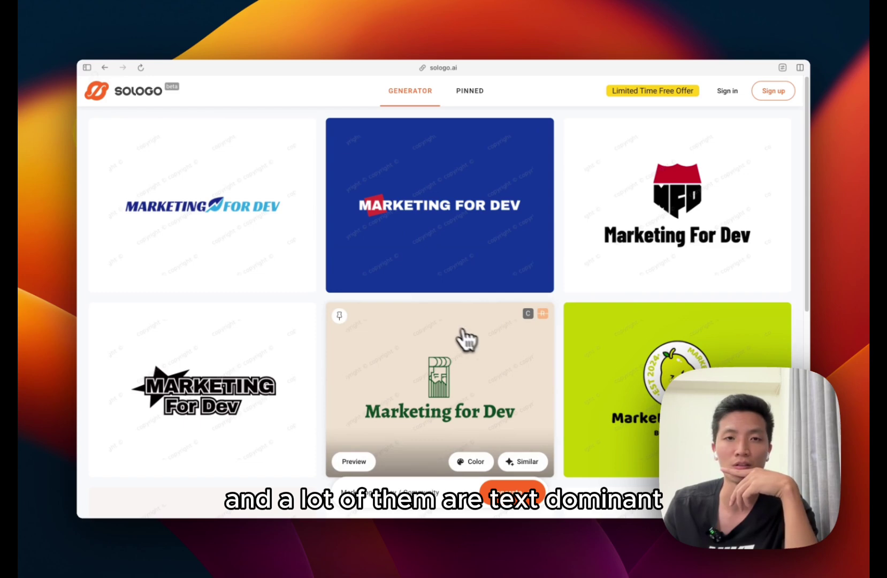
scroll(481, 348, "down", 5)
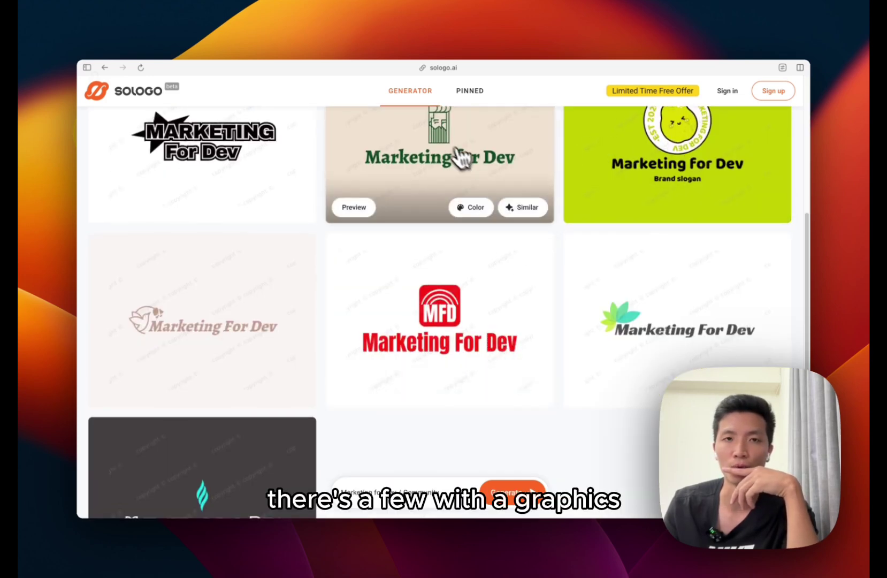
scroll(481, 241, "up", 5)
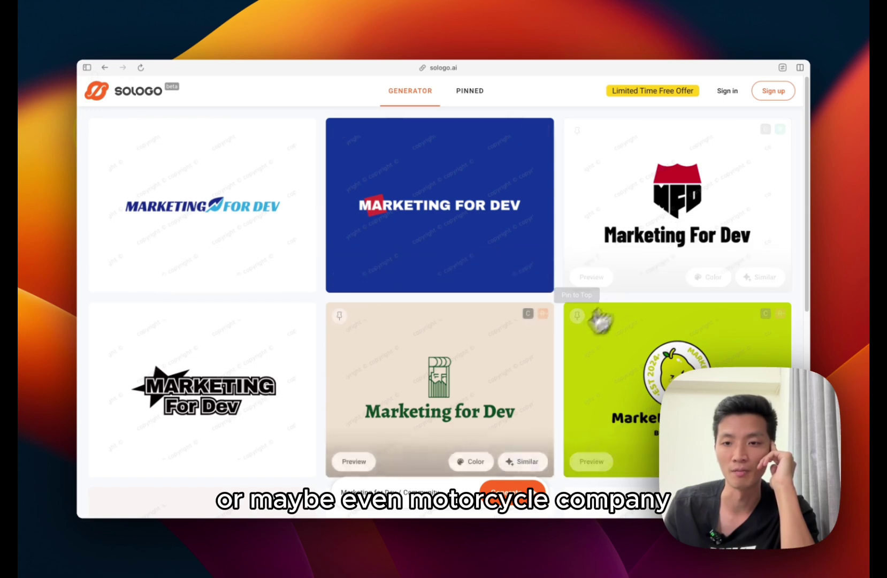
scroll(563, 352, "down", 2)
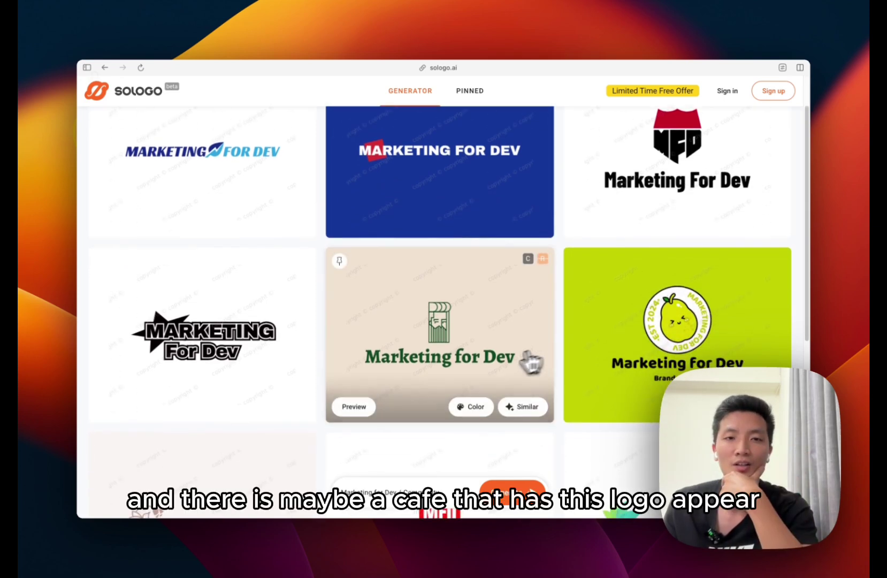
scroll(454, 337, "down", 1)
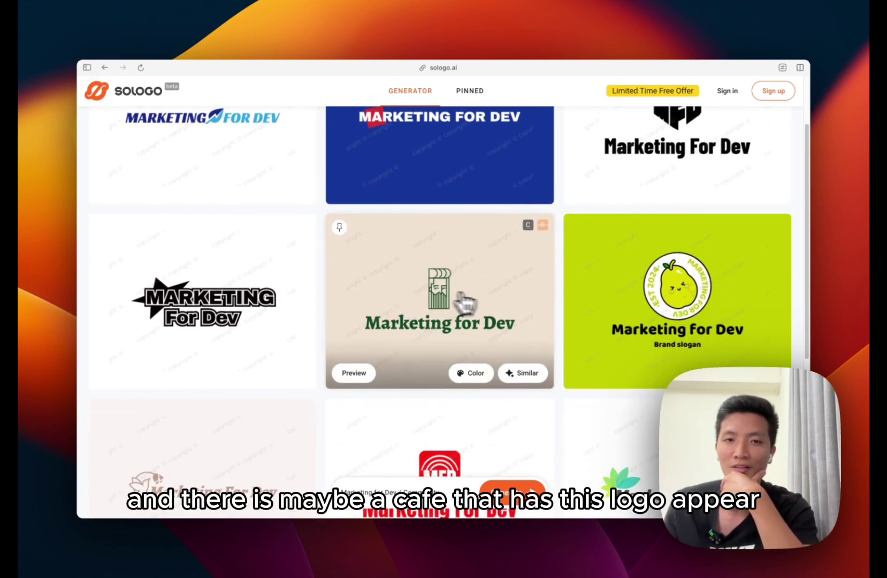
scroll(470, 337, "down", 4)
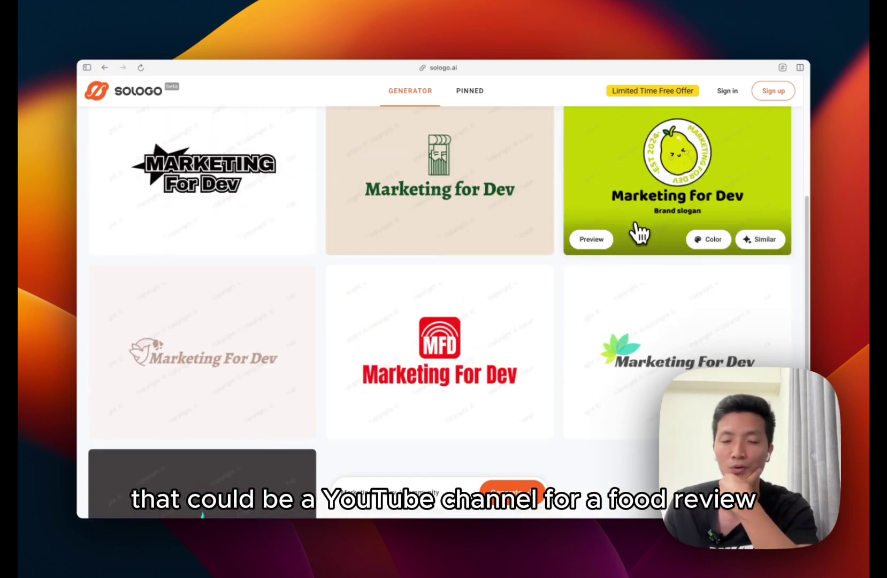
scroll(431, 394, "down", 5)
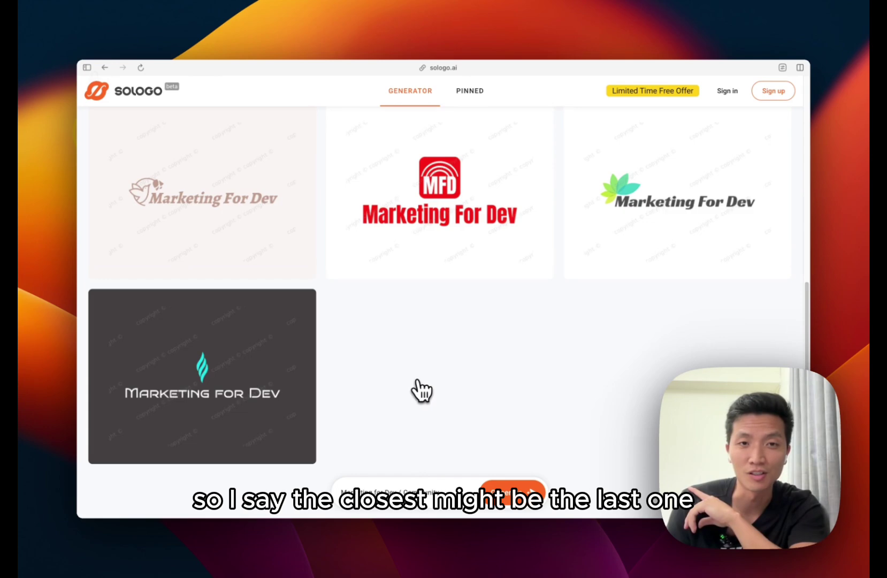
mouse_move(275, 366)
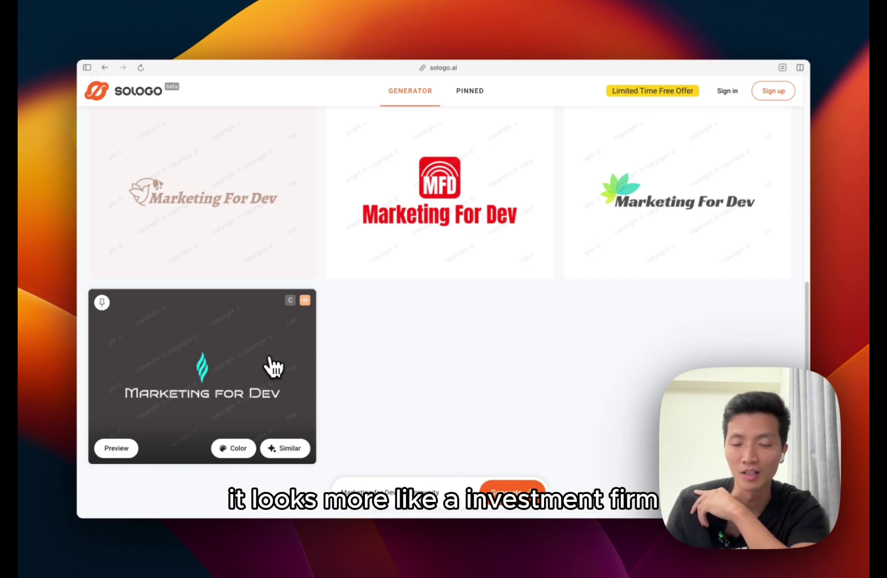
Step: Generate look-alikes and colour variants of the teal-flame logo, then preview the purple-flame version
left_click(296, 450)
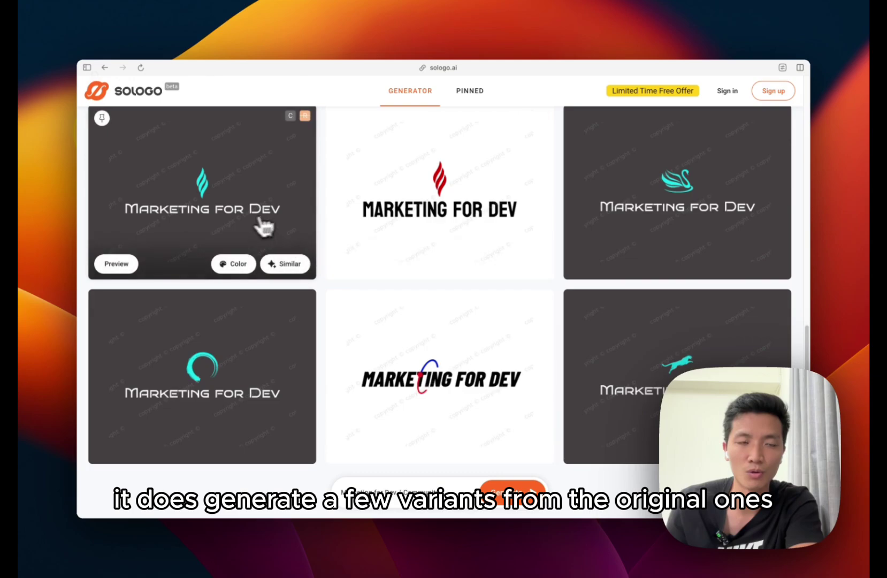
left_click(260, 265)
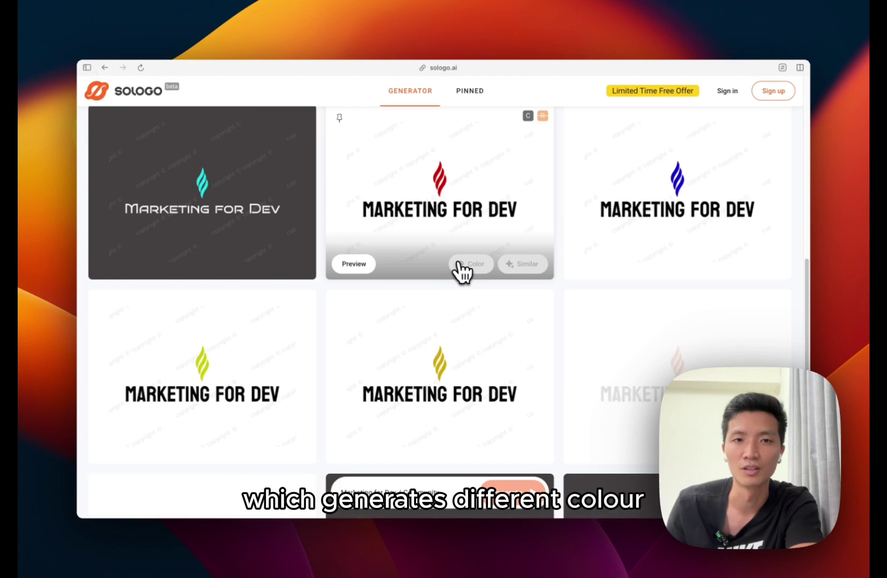
scroll(449, 269, "down", 3)
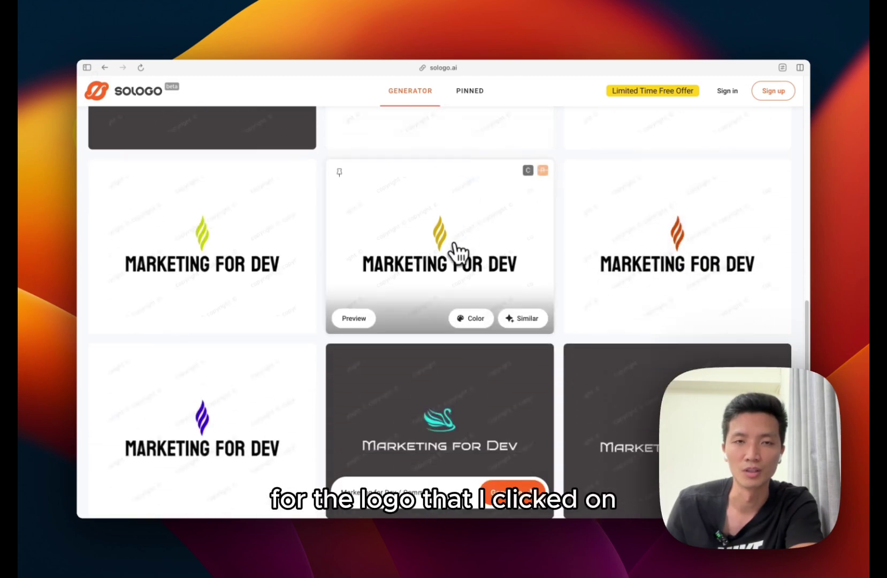
scroll(452, 254, "up", 1)
scroll(374, 273, "down", 5)
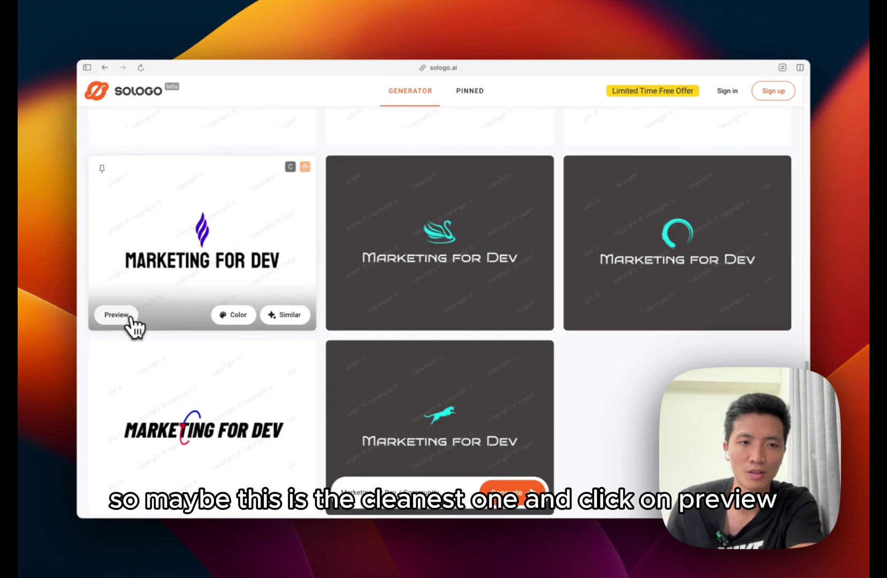
left_click(117, 314)
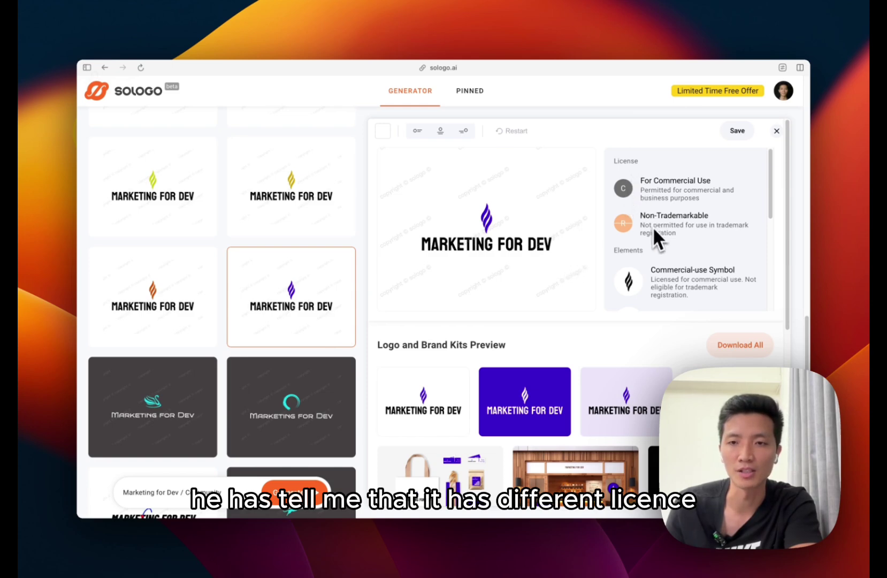
Step: Try twice to download the whole Marketing for Dev brand kit with Download All
scroll(635, 265, "down", 10)
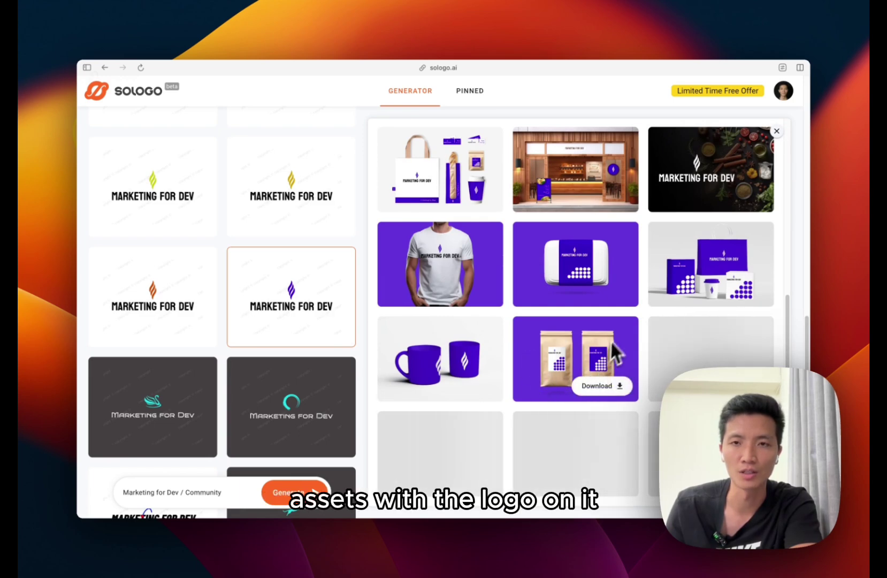
scroll(618, 325, "up", 6)
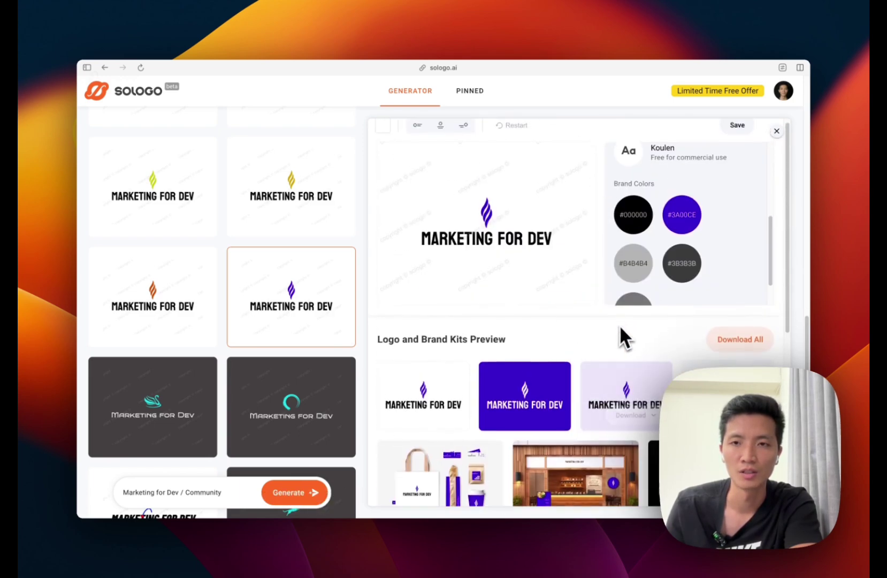
scroll(675, 297, "down", 2)
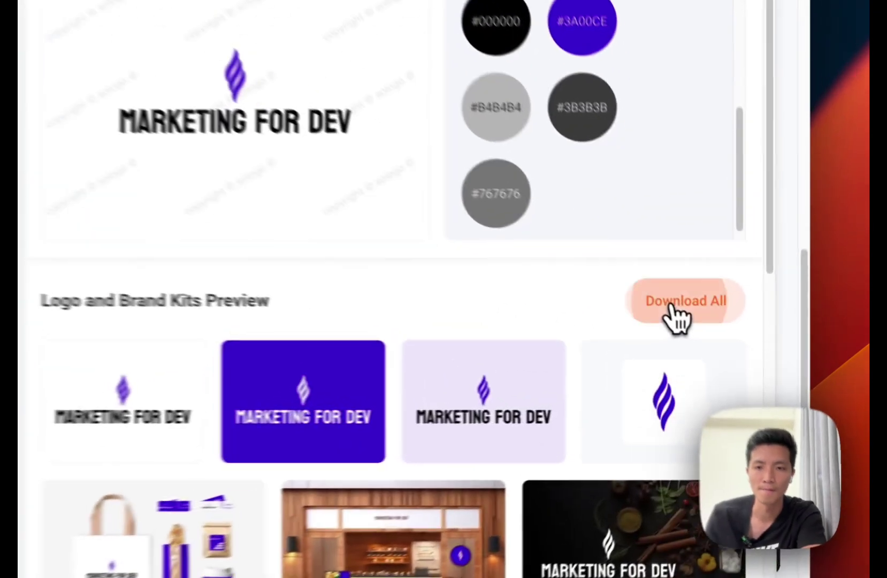
left_click(736, 346)
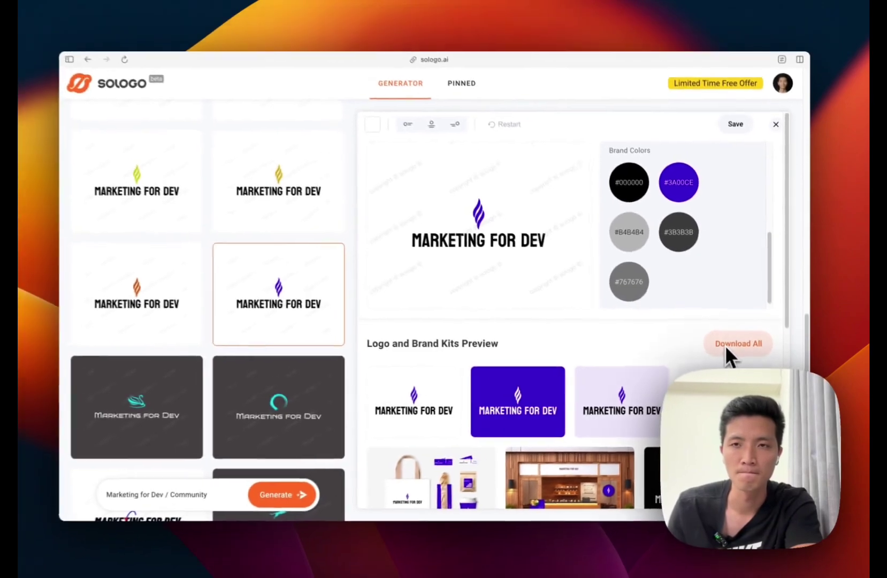
scroll(647, 294, "up", 5)
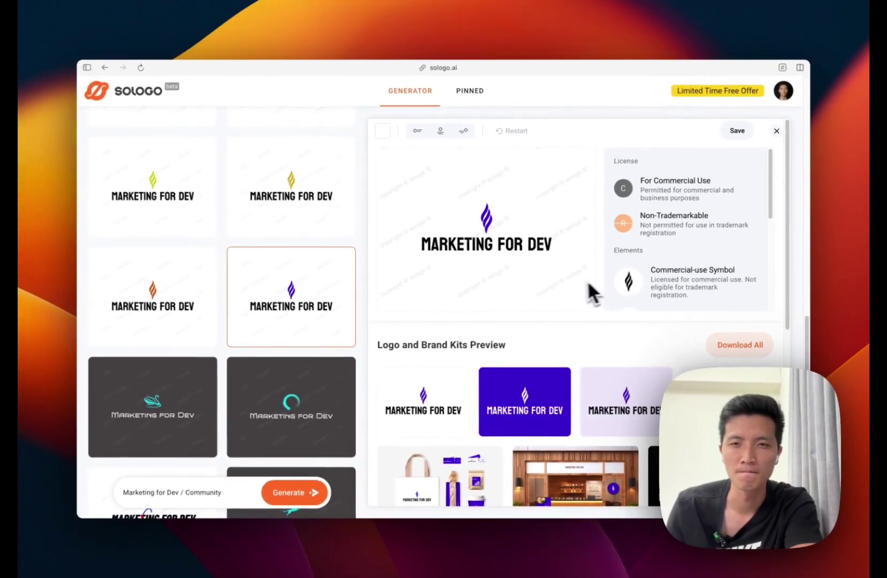
scroll(546, 289, "down", 10)
scroll(549, 291, "up", 10)
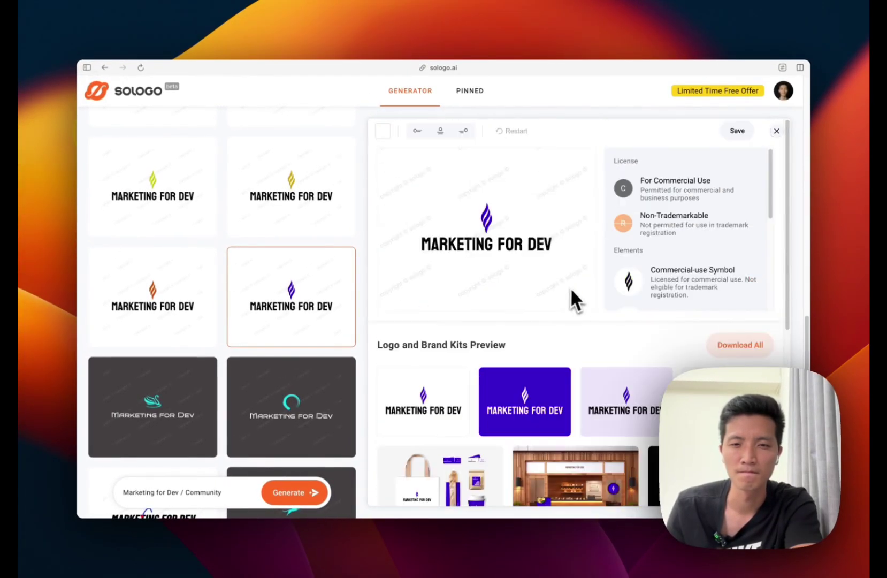
scroll(583, 300, "down", 1)
left_click(728, 316)
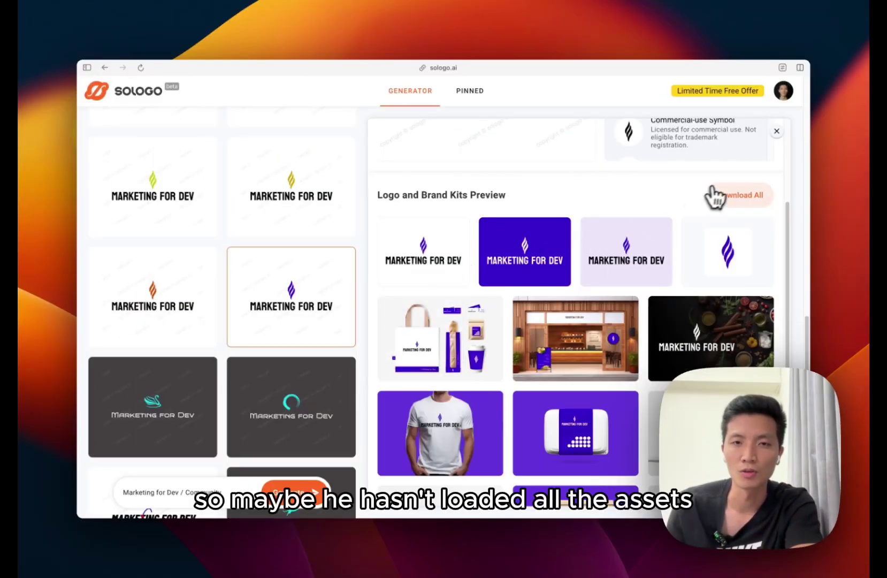
Step: Download the first, white-background brand-kit logo as a PNG
scroll(593, 289, "down", 3)
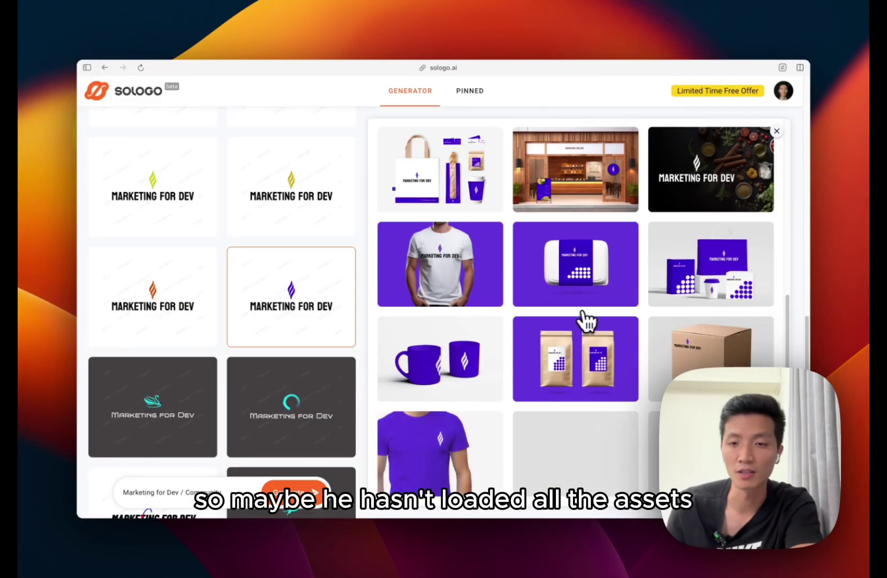
mouse_move(591, 311)
mouse_move(546, 385)
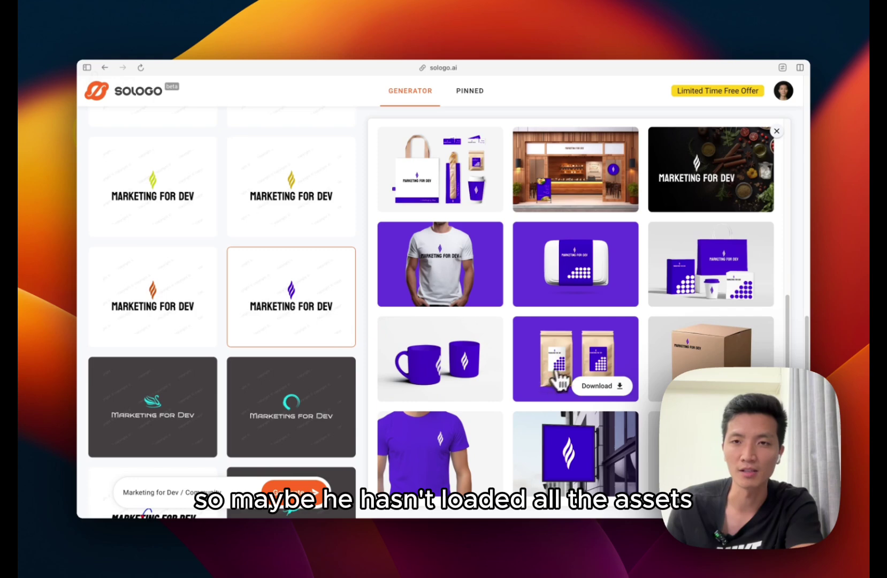
scroll(632, 364, "up", 5)
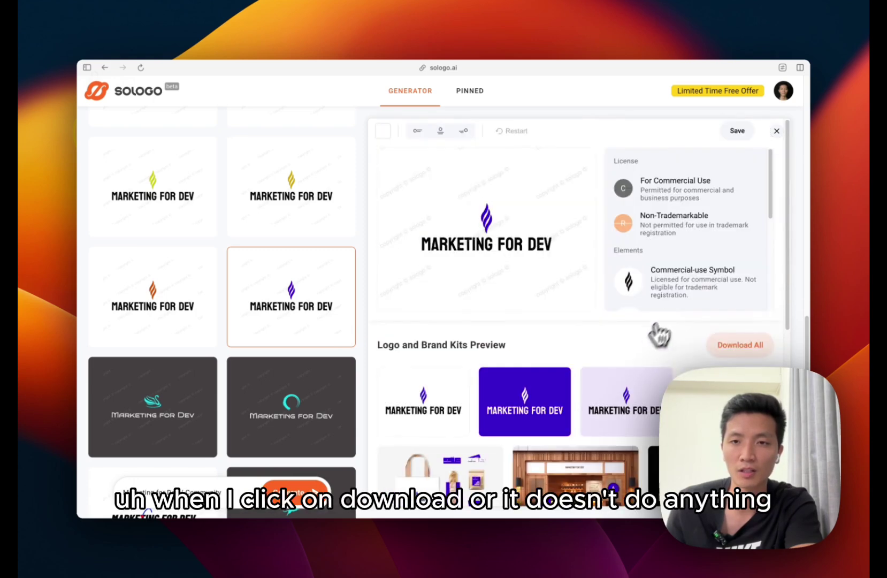
mouse_move(576, 370)
scroll(583, 347, "down", 1)
mouse_move(450, 316)
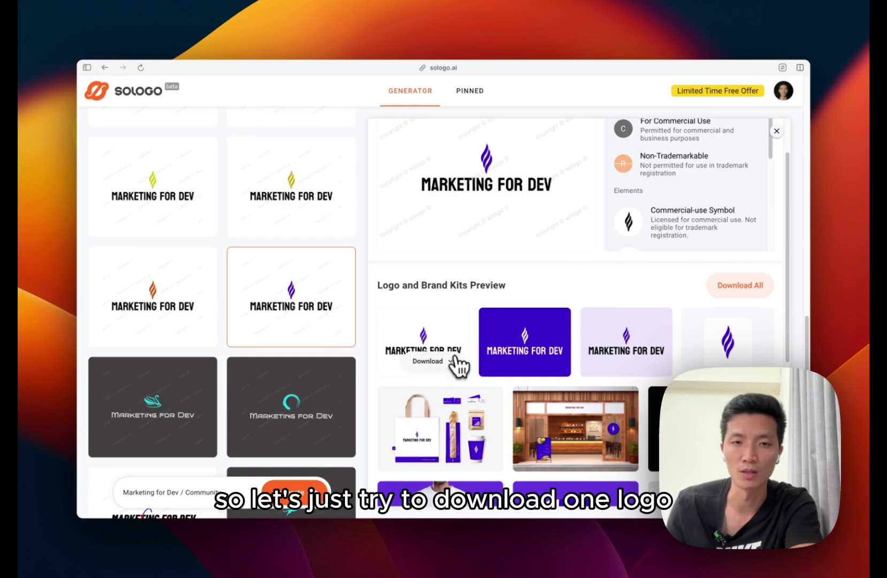
left_click(447, 368)
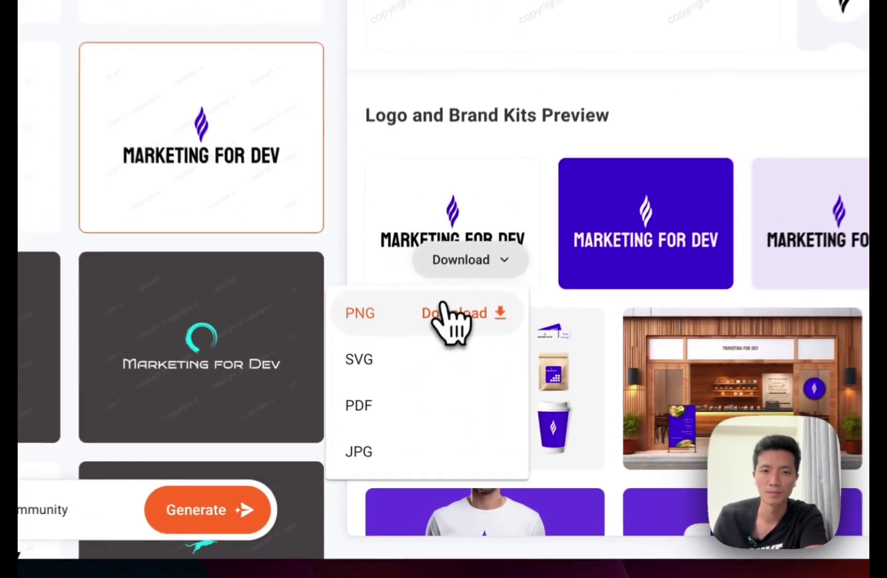
left_click(443, 313)
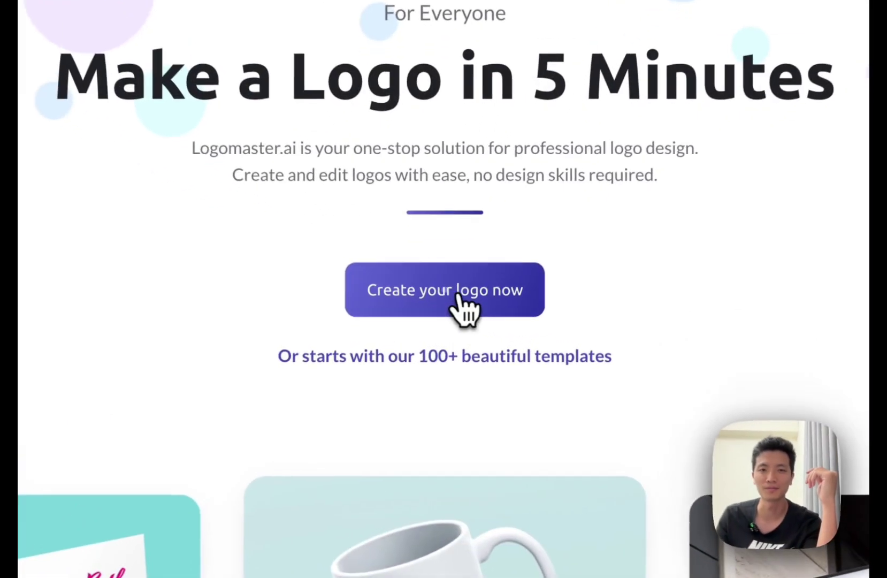
Step: Start a Companies, Organizations & Communities logo with Synergy PR as a style reference
left_click(435, 314)
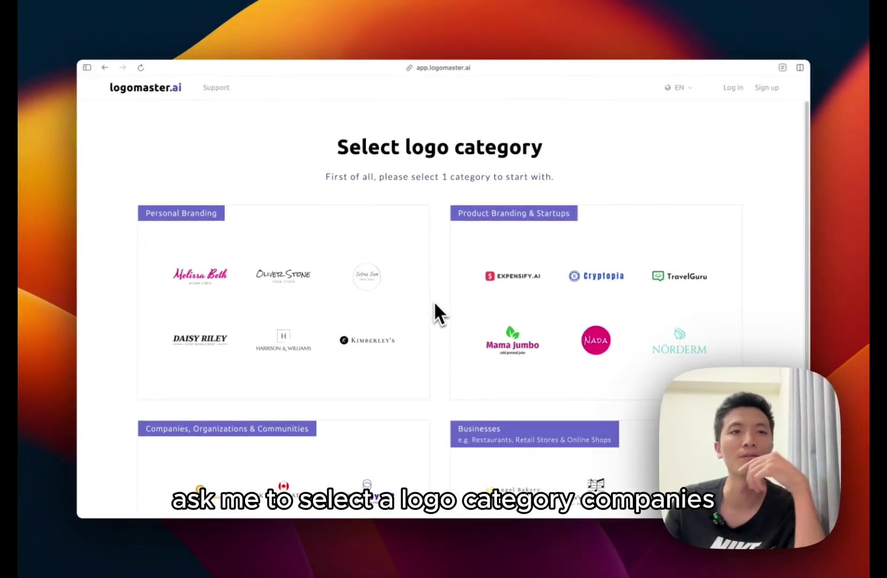
scroll(178, 305, "down", 3)
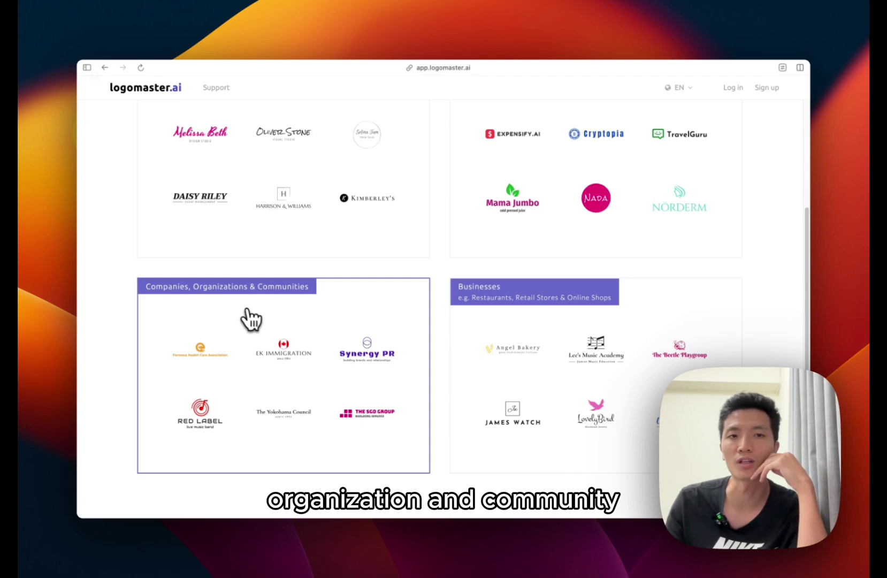
left_click(277, 326)
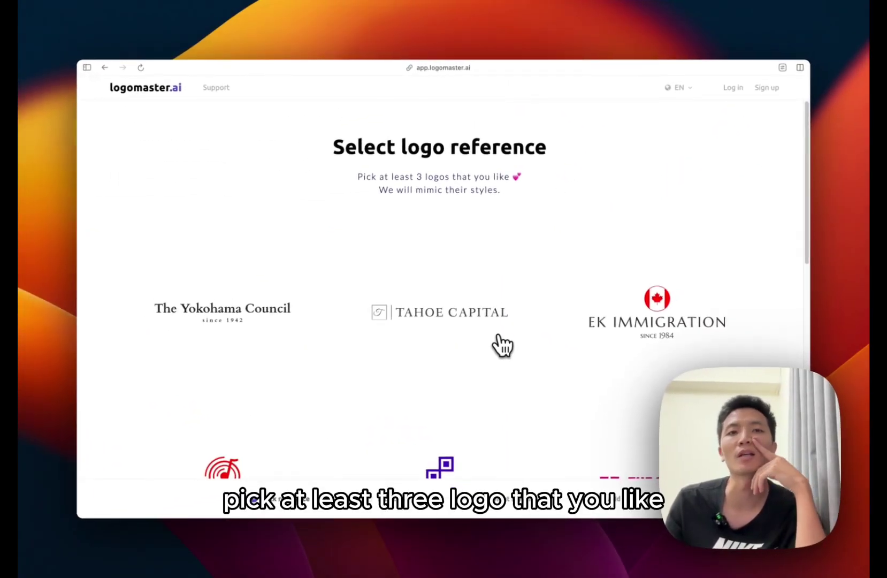
scroll(502, 344, "down", 10)
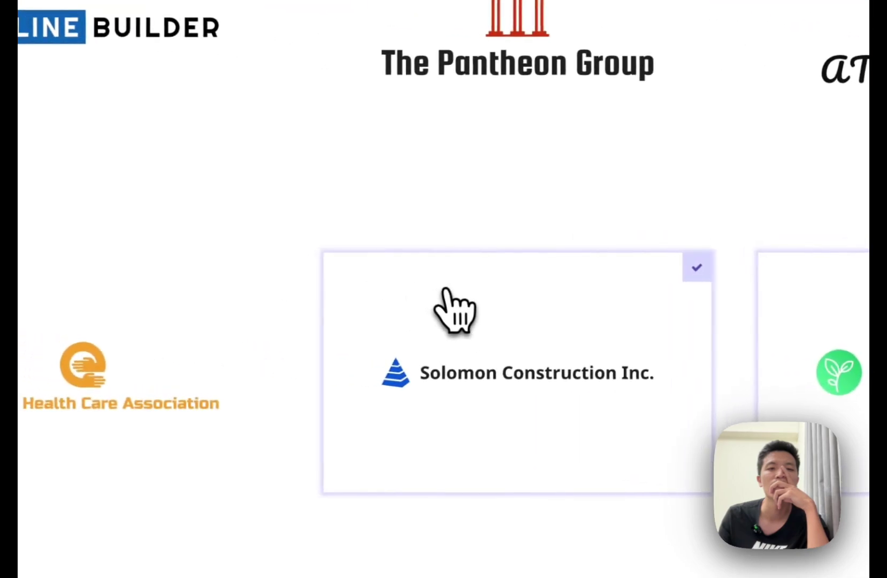
scroll(436, 295, "up", 5)
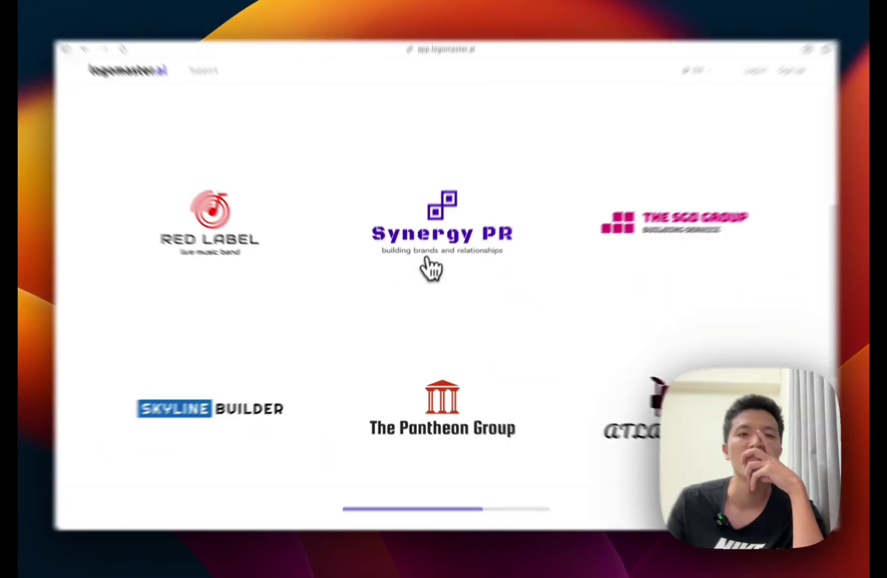
left_click(511, 45)
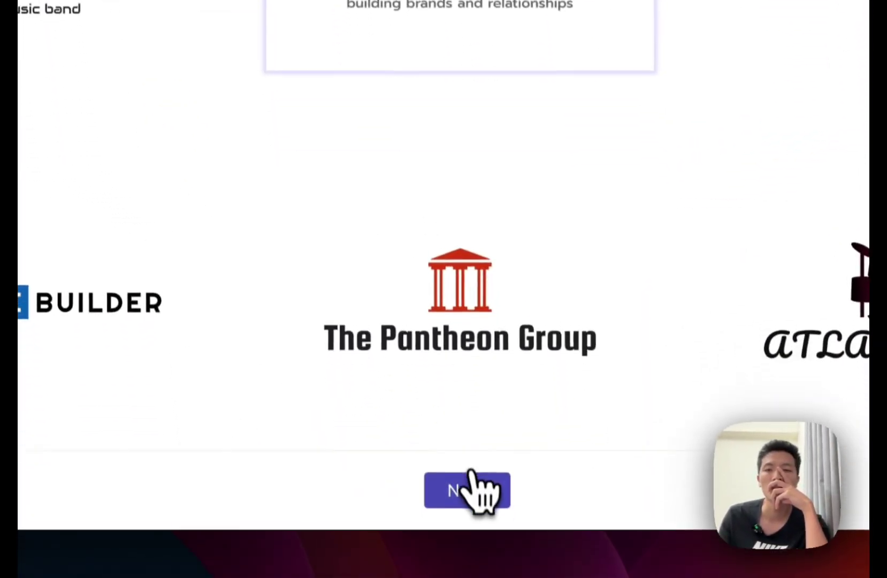
left_click(471, 472)
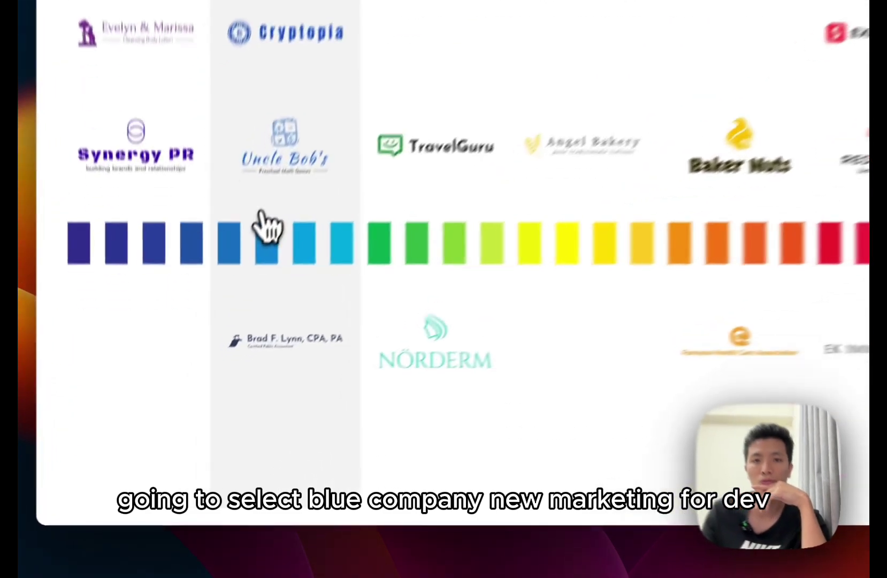
Step: Choose a blue palette, name it 'Marketing for Dev', and pick a megaphone icon
left_click(210, 347)
type("Marketing for d")
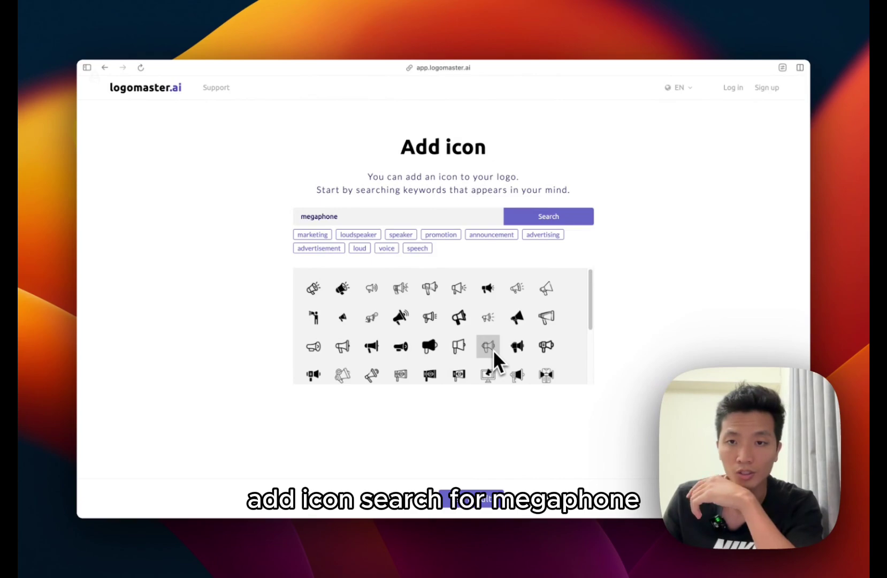
scroll(487, 336, "down", 1)
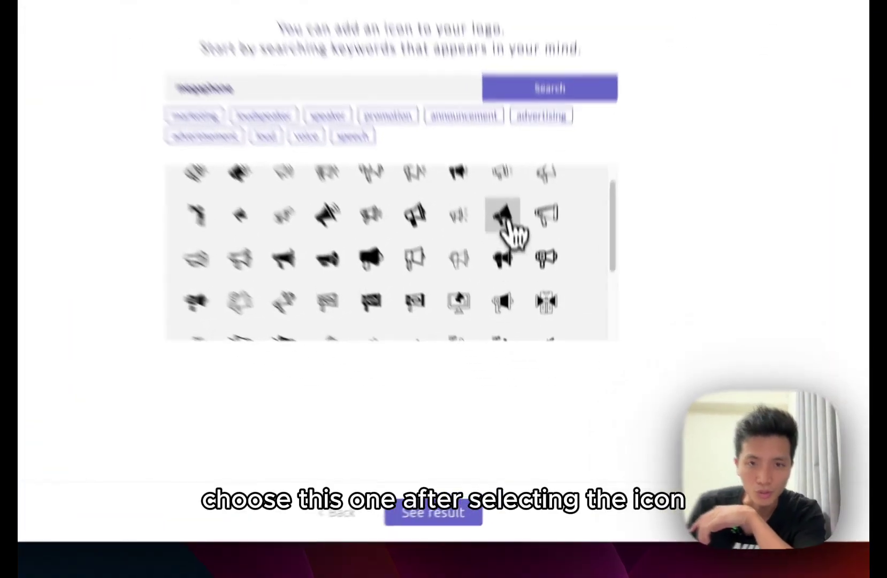
left_click(505, 218)
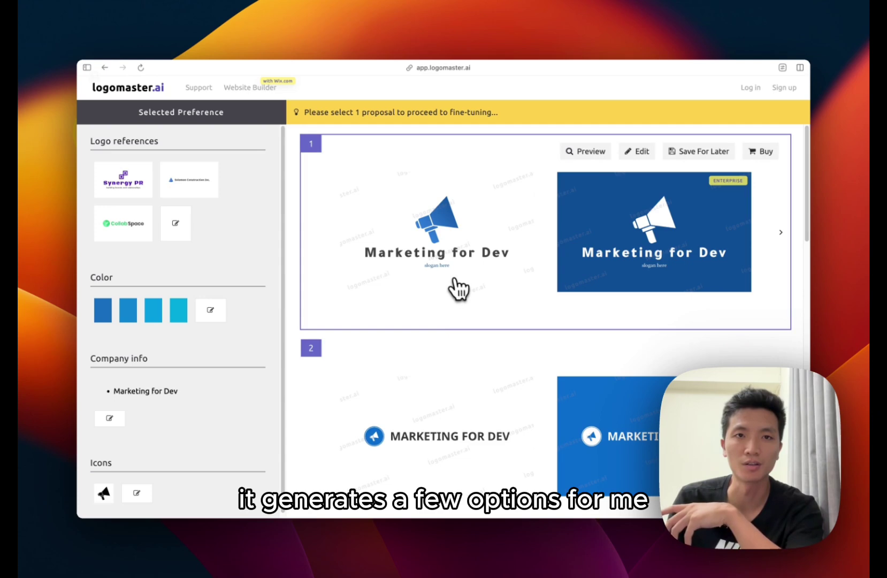
Step: Scroll through the generated proposals to the blue-square megaphone design
scroll(481, 289, "down", 10)
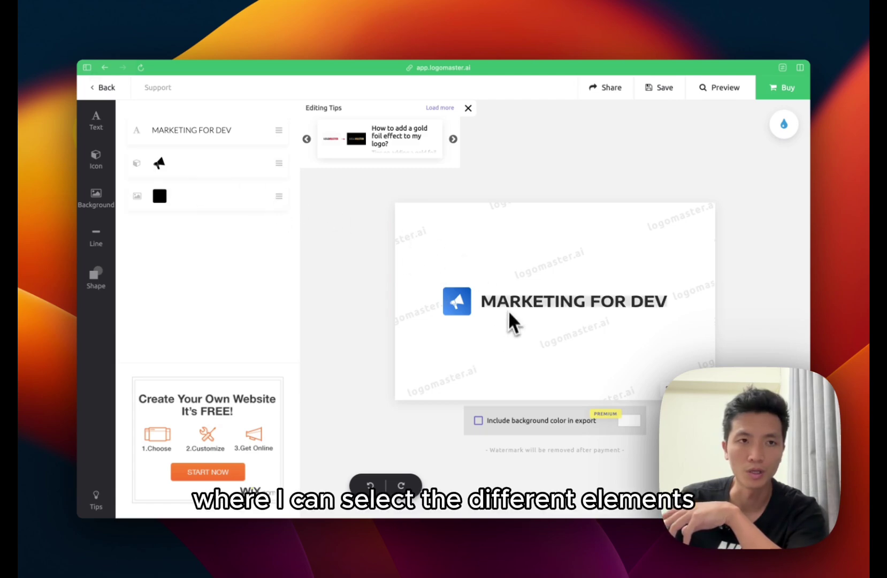
Step: Inspect the MARKETING FOR DEV text, then view the logo on phone and business-card mockups
left_click(559, 304)
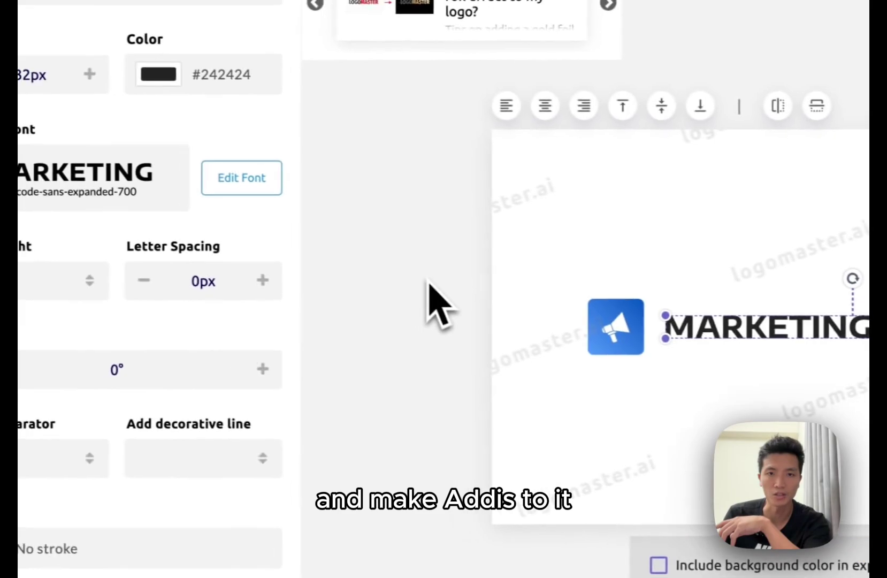
left_click(230, 273)
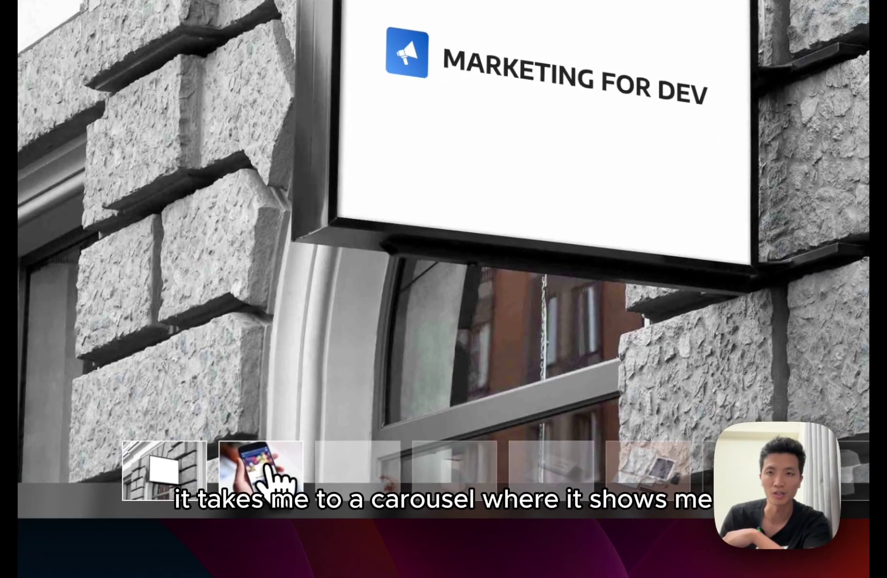
left_click(266, 464)
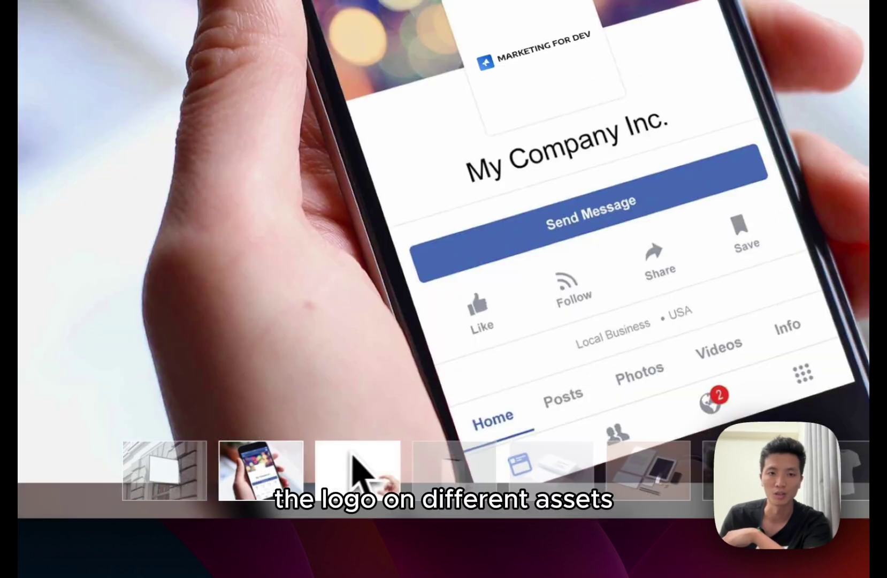
left_click(527, 460)
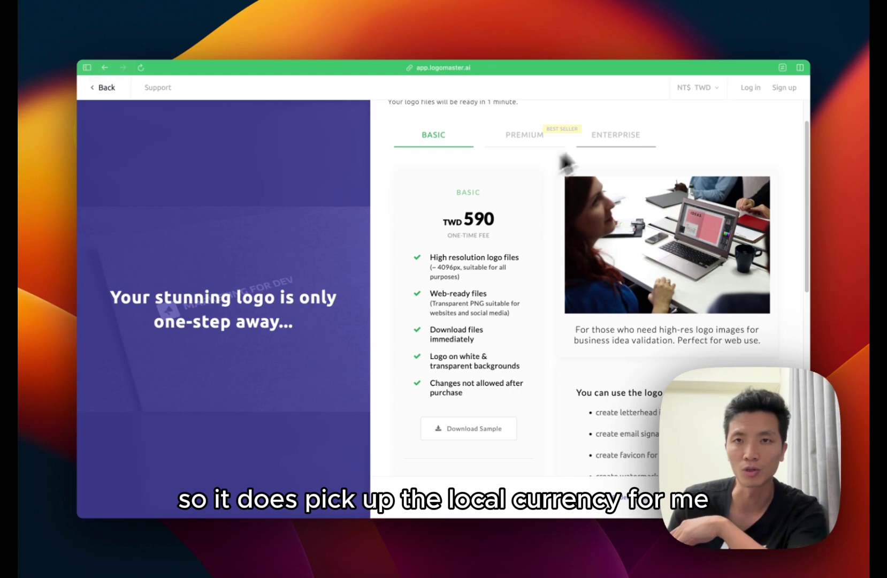
Step: Switch prices to USD, showing Basic at USD 19, and download the sample logo files
left_click(680, 93)
left_click(698, 111)
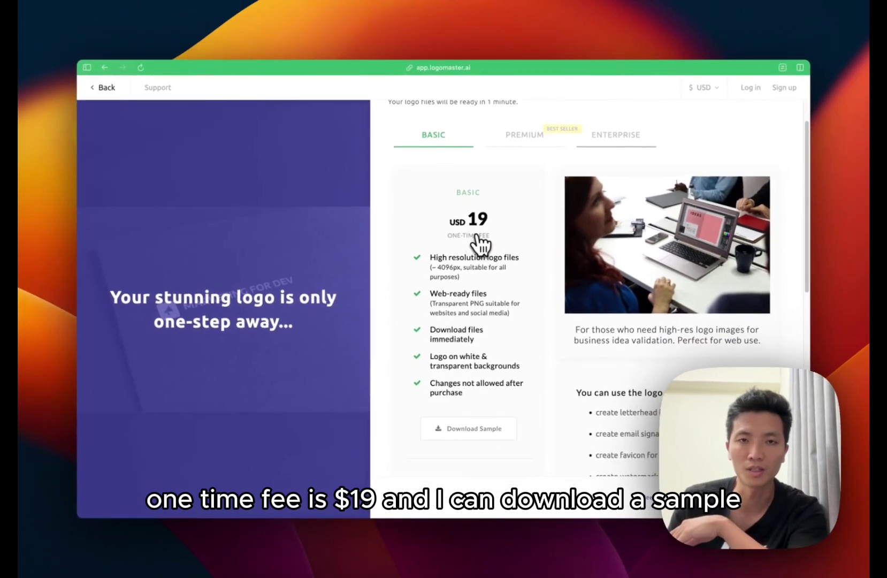
scroll(484, 247, "up", 1)
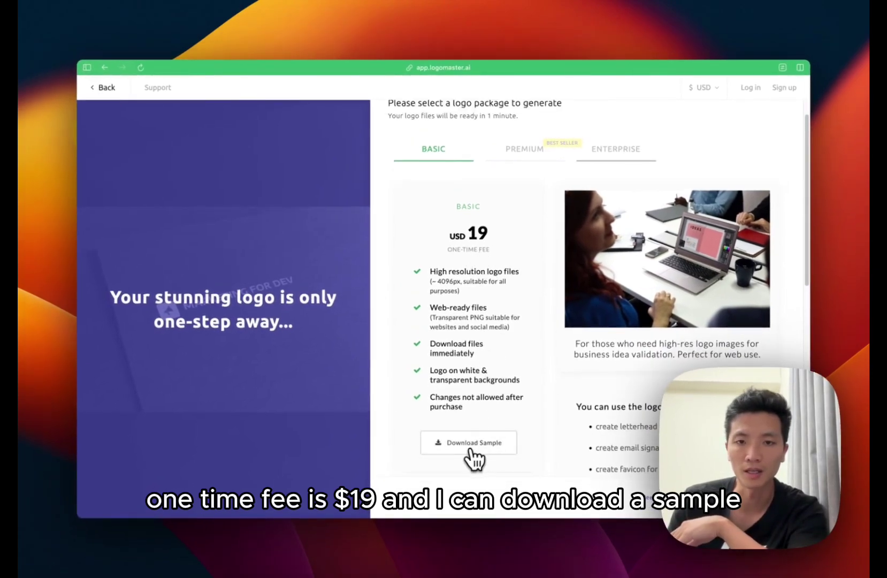
left_click(473, 454)
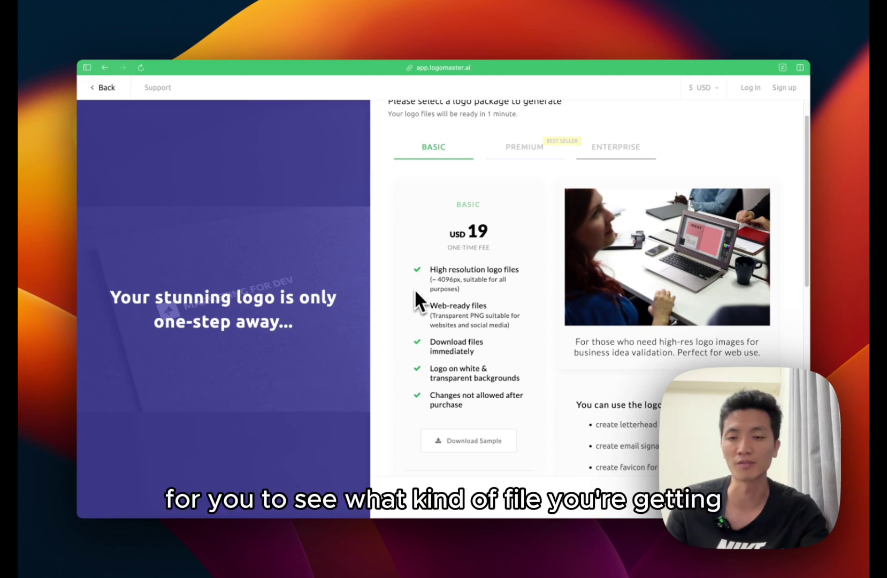
scroll(408, 288, "up", 1)
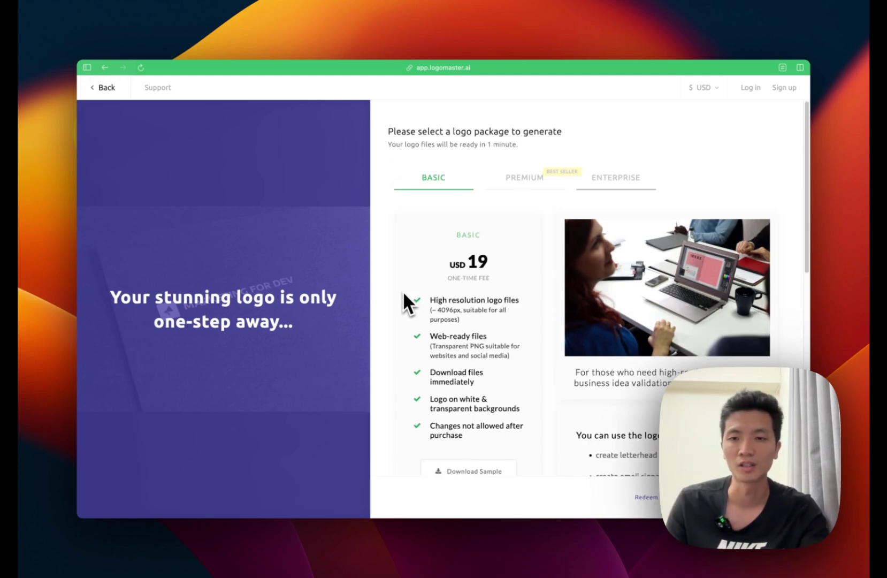